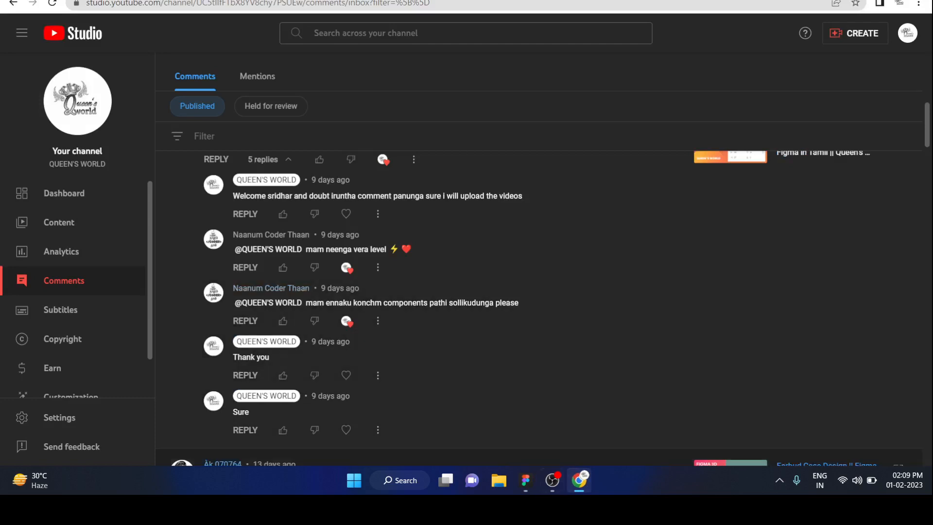
Step: Switch to the Figma design file and add the text "Hello" on the canvas below the first name component set
{"action": "left_click", "coordinate": [526, 480]}
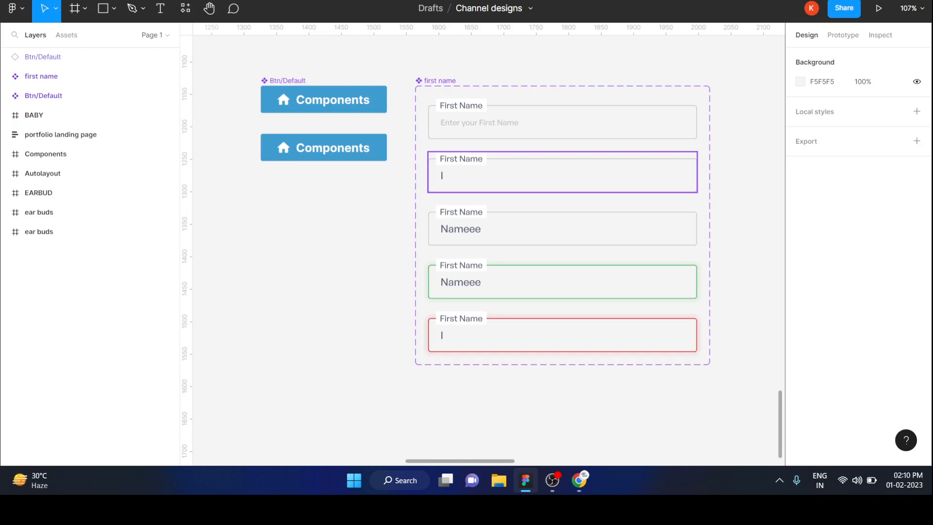
{"action": "scroll", "coordinate": [529, 164], "scroll_direction": "right", "scroll_amount": 1}
{"action": "scroll", "coordinate": [529, 164], "scroll_direction": "down", "scroll_amount": 3}
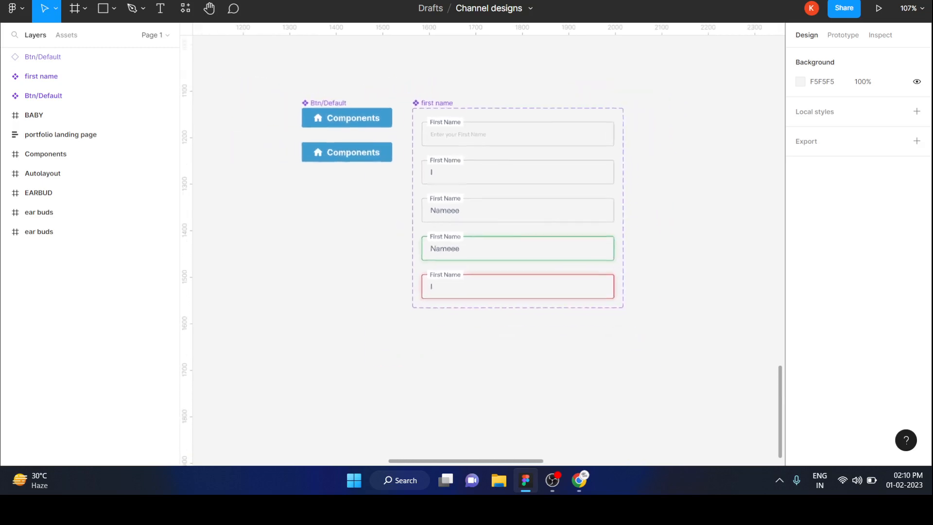
{"action": "scroll", "coordinate": [537, 171], "scroll_direction": "down", "scroll_amount": 1}
{"action": "scroll", "coordinate": [490, 250], "scroll_direction": "down", "scroll_amount": 1}
{"action": "scroll", "coordinate": [490, 250], "scroll_direction": "right", "scroll_amount": 1}
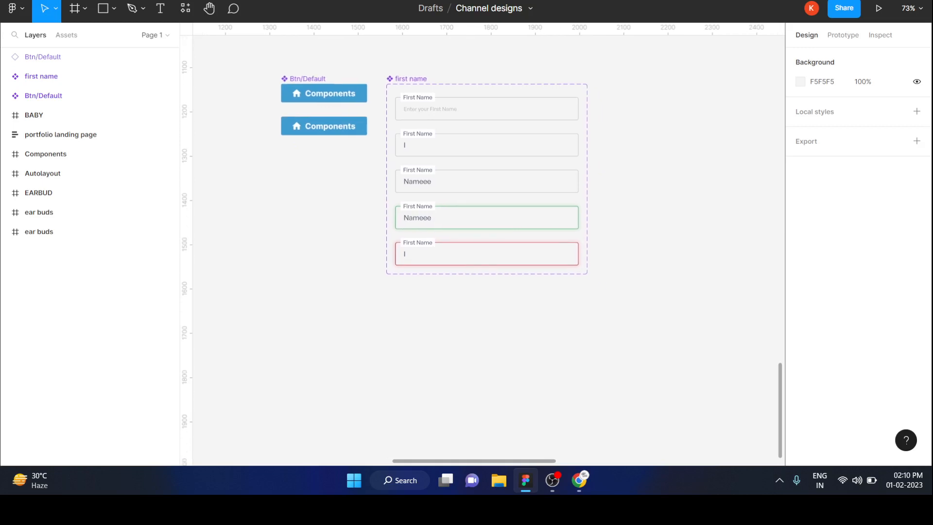
{"action": "key", "text": "t"}
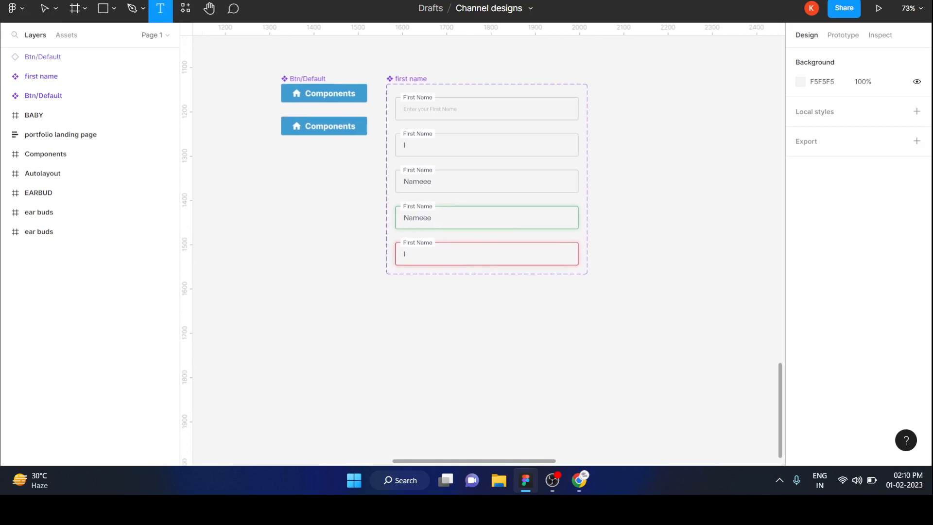
{"action": "left_click", "coordinate": [478, 338]}
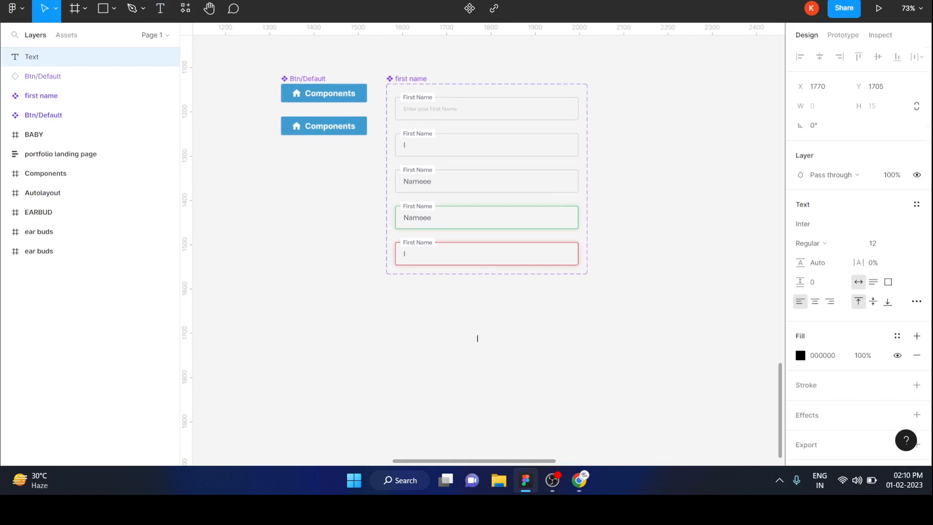
{"action": "type", "text": "Hello"}
{"action": "key", "text": "Escape"}
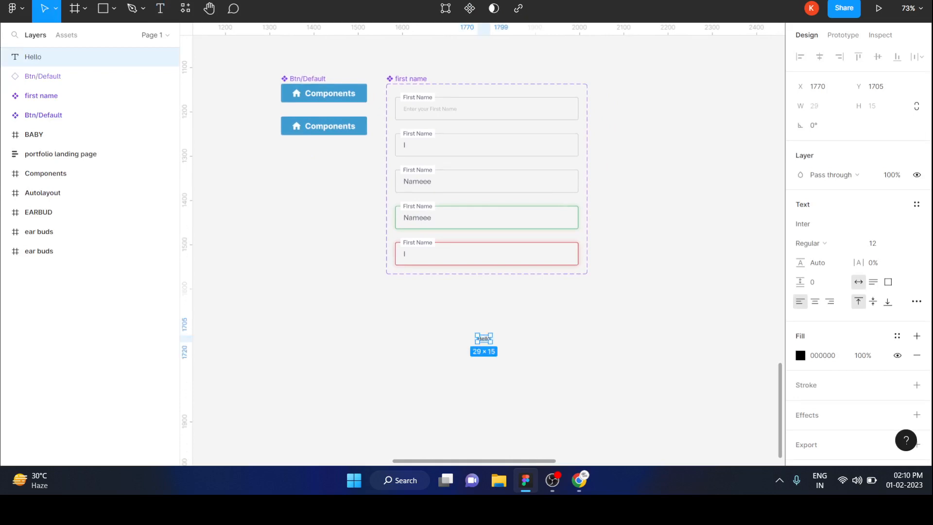
Step: Set the font size of the "Hello" text to 19
{"action": "key", "text": "Return"}
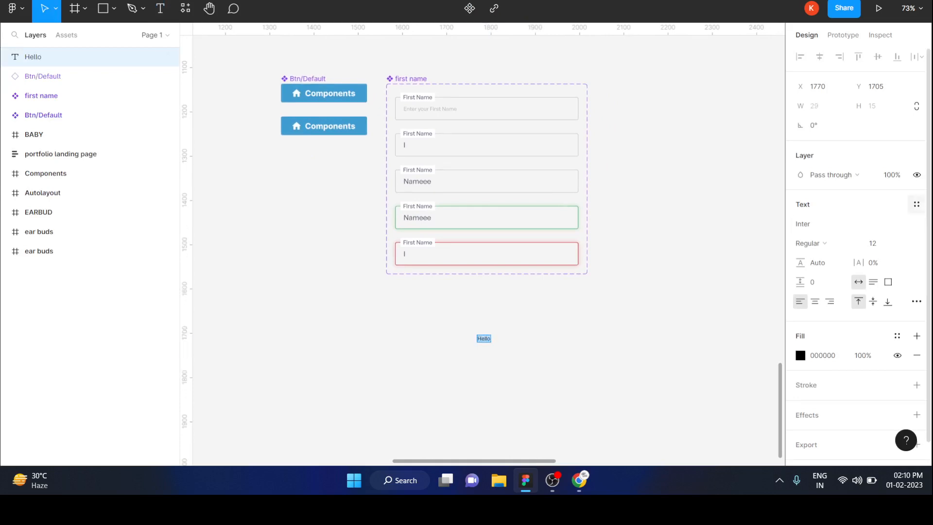
{"action": "left_click", "coordinate": [881, 244]}
{"action": "type", "text": "19"}
{"action": "key", "text": "Return"}
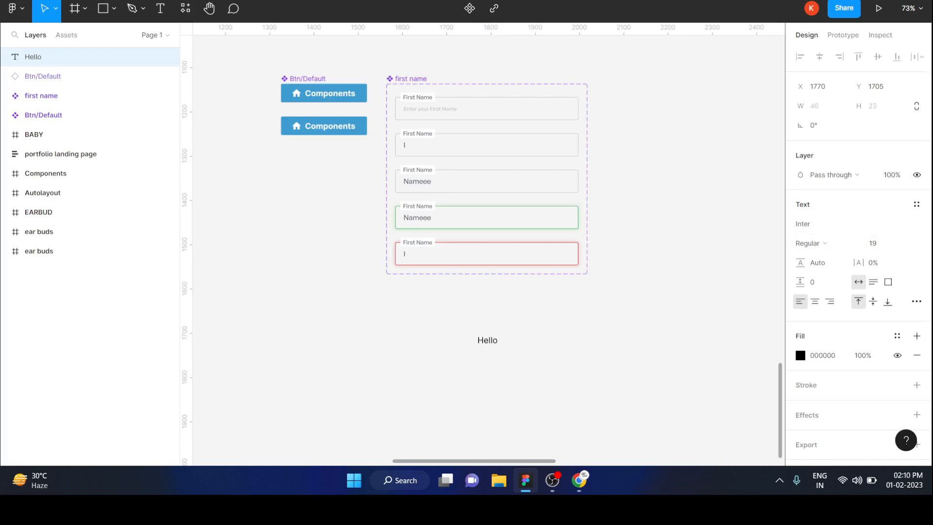
{"action": "scroll", "coordinate": [563, 318], "scroll_direction": "up", "scroll_amount": 3}
{"action": "scroll", "coordinate": [562, 318], "scroll_direction": "down", "scroll_amount": 5}
{"action": "scroll", "coordinate": [489, 250], "scroll_direction": "left", "scroll_amount": 3}
{"action": "scroll", "coordinate": [489, 250], "scroll_direction": "up", "scroll_amount": 2}
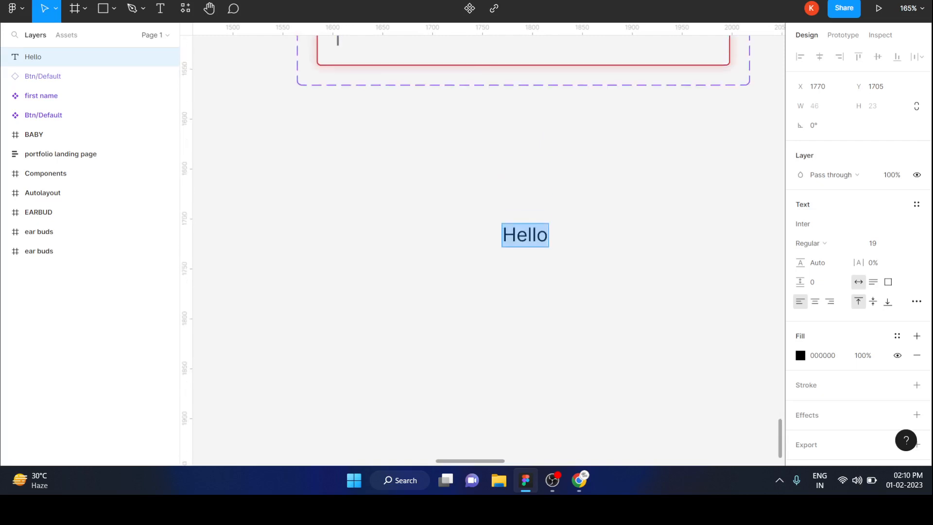
{"action": "key", "text": "Escape"}
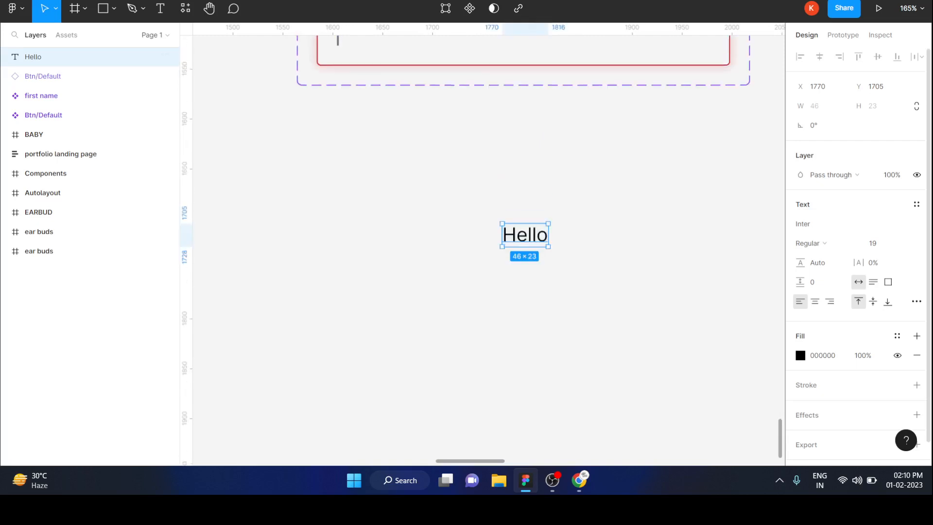
Step: Wrap the "Hello" text in an auto layout frame and give the frame a teal fill, 08A0A0
{"action": "key", "text": "shift+a"}
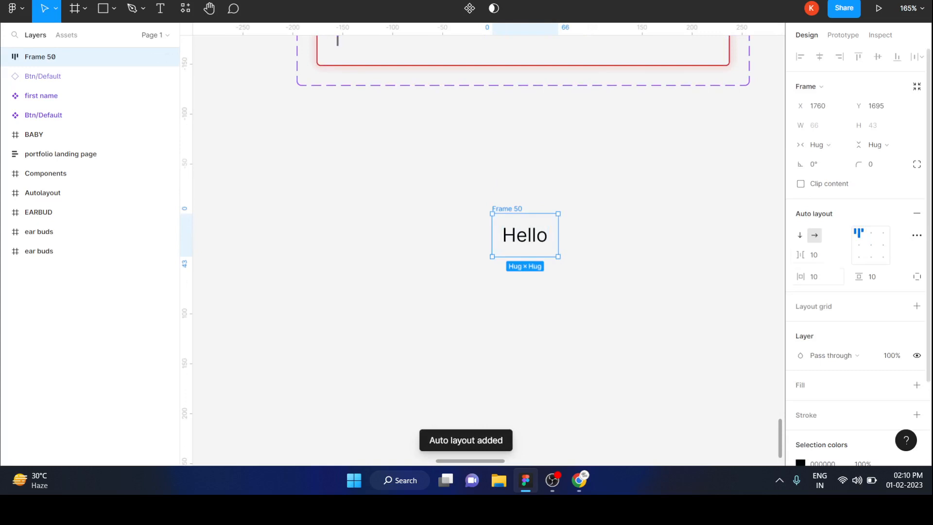
{"action": "left_click", "coordinate": [917, 385]}
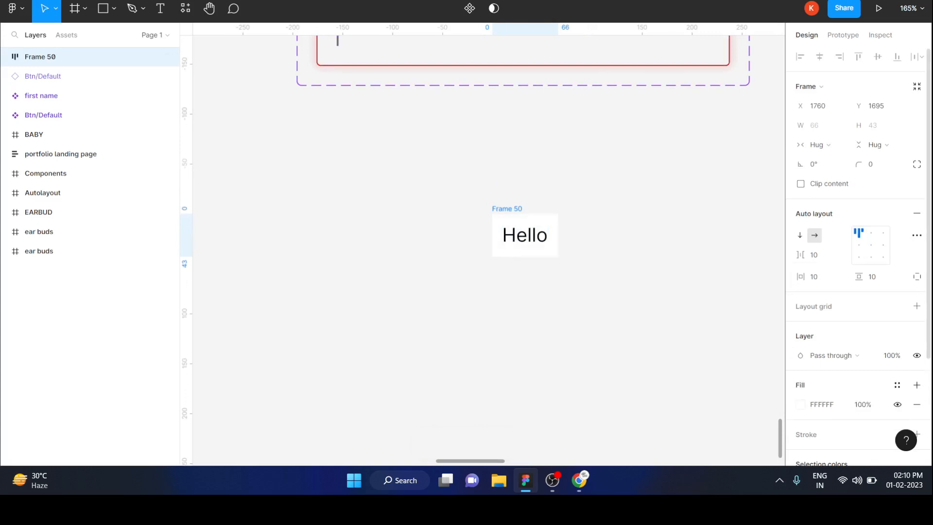
{"action": "left_click", "coordinate": [801, 405]}
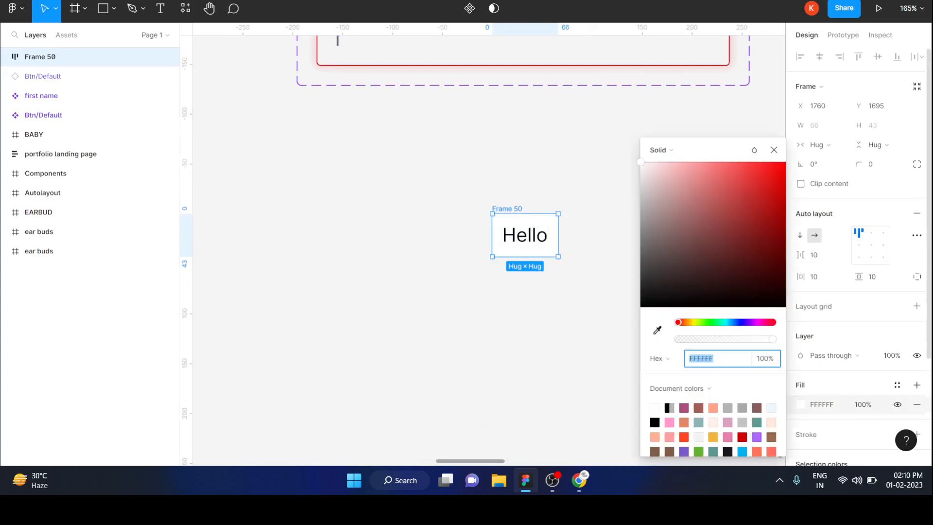
{"action": "left_click", "coordinate": [726, 322]}
{"action": "mouse_move", "coordinate": [773, 204]}
{"action": "left_mouse_down"}
{"action": "mouse_move", "coordinate": [763, 194]}
{"action": "mouse_move", "coordinate": [779, 215]}
{"action": "left_mouse_up"}
{"action": "left_click", "coordinate": [599, 225]}
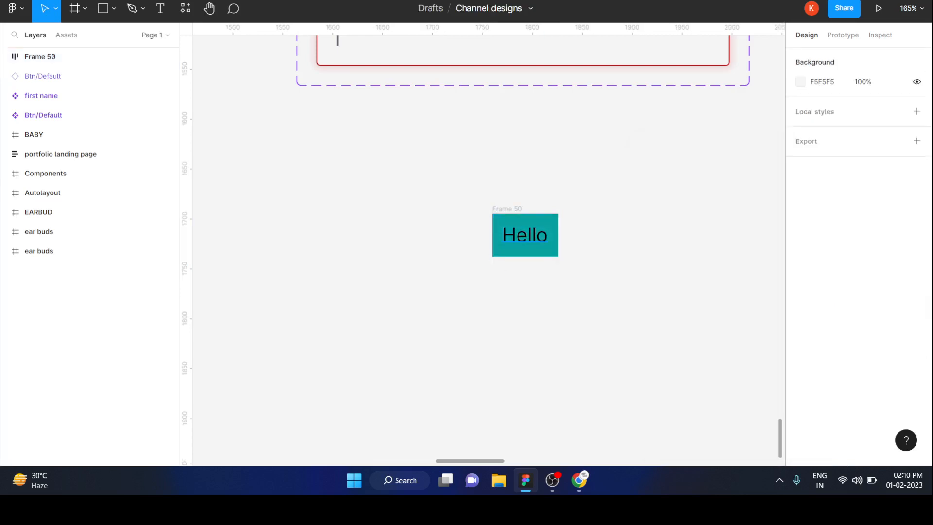
Step: Set the fill colour of the "Hello" text inside the frame to FFFFFF
{"action": "double_click", "coordinate": [525, 235]}
{"action": "left_click", "coordinate": [823, 374]}
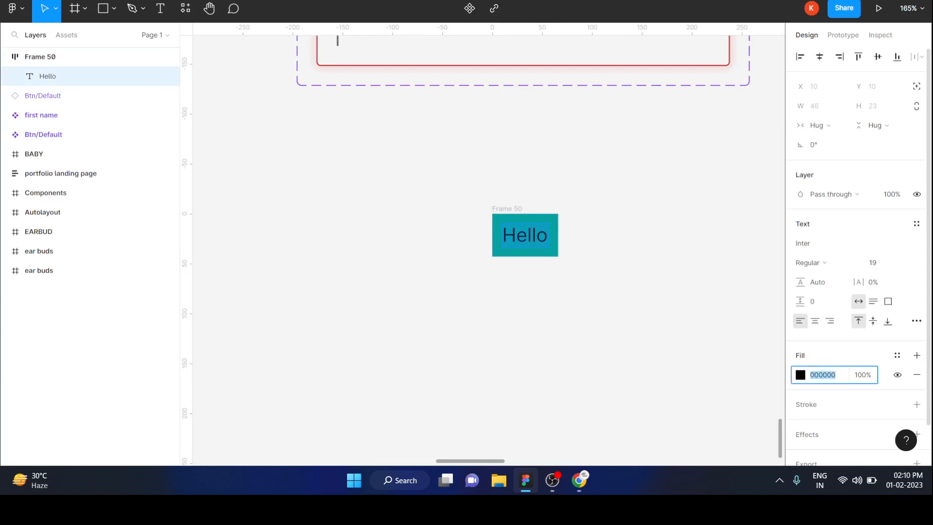
{"action": "type", "text": "ffffff"}
{"action": "key", "text": "Return"}
{"action": "key", "text": "Escape"}
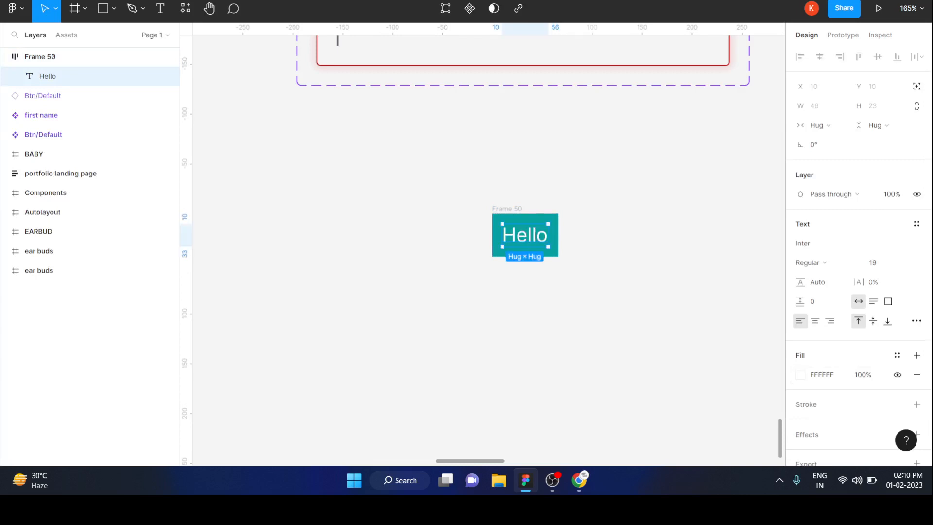
{"action": "key", "text": "Escape"}
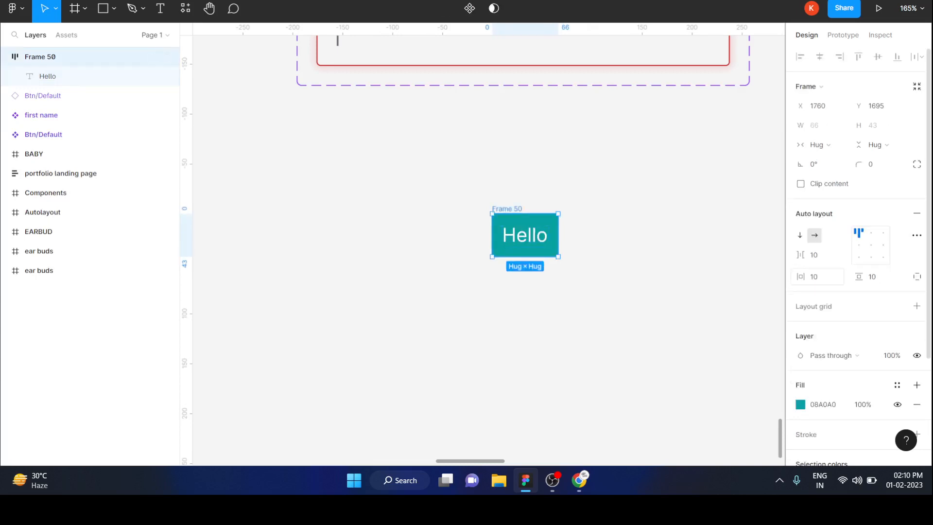
Step: Set the Hello frame's horizontal padding to 38, its vertical padding to 5 and its corner radius to 3
{"action": "left_click_drag", "start_coordinate": [800, 277], "coordinate": [847, 278]}
{"action": "key", "text": "Escape"}
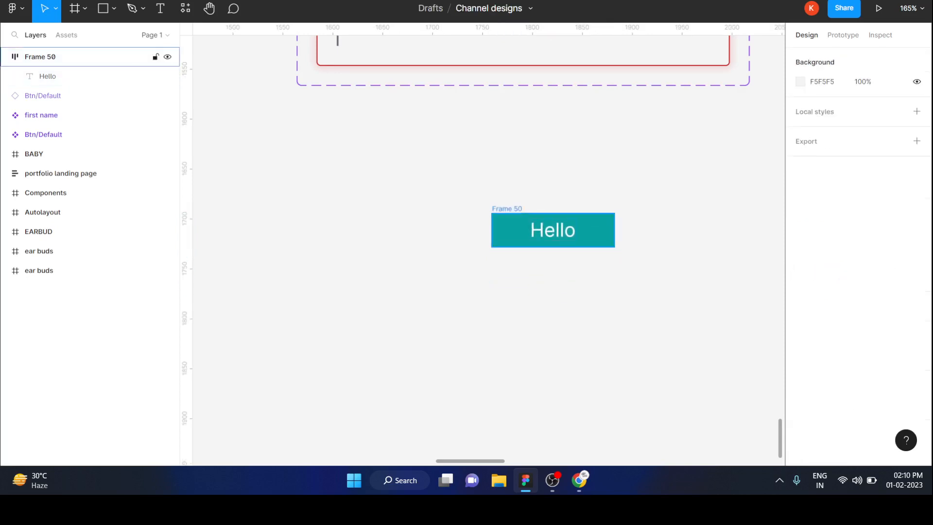
{"action": "left_click", "coordinate": [510, 230]}
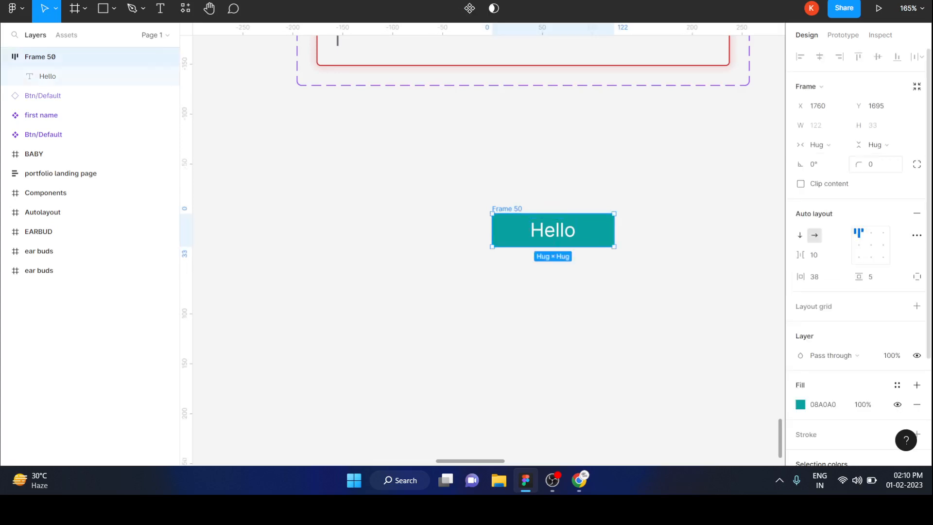
{"action": "left_click", "coordinate": [876, 164]}
{"action": "type", "text": "10"}
{"action": "key", "text": "Return"}
{"action": "left_click", "coordinate": [876, 164]}
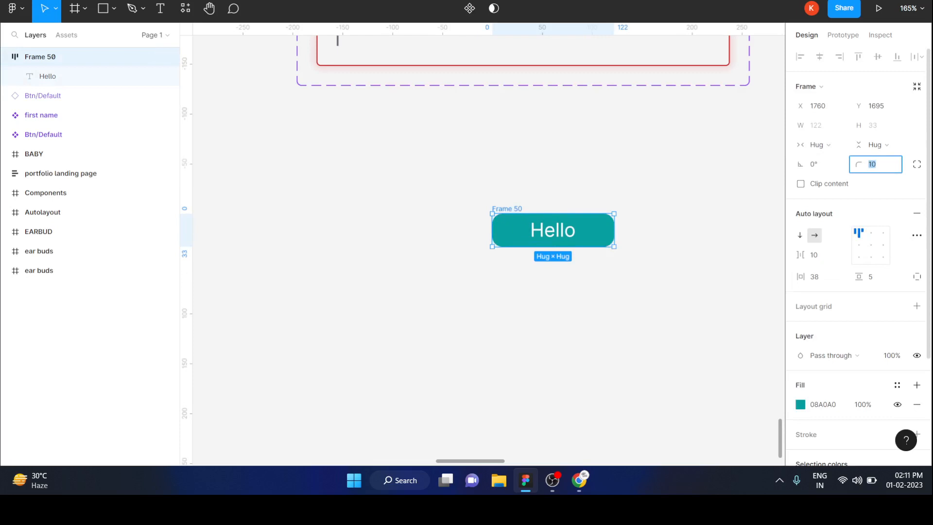
{"action": "type", "text": "6"}
{"action": "key", "text": "Return"}
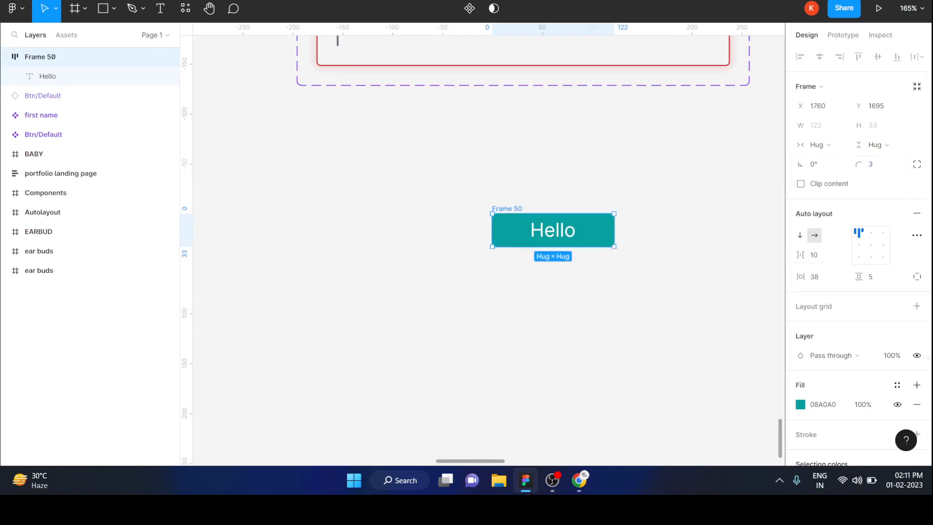
{"action": "key", "text": "Escape"}
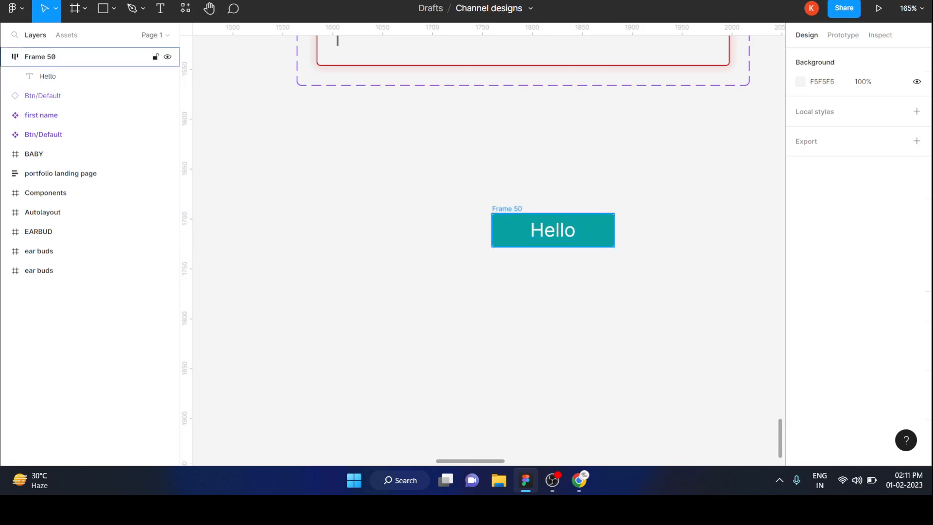
Step: Move the Hello button to about X 1680, Y 1669 and turn it into a component
{"action": "left_click_drag", "start_coordinate": [518, 233], "coordinate": [438, 207]}
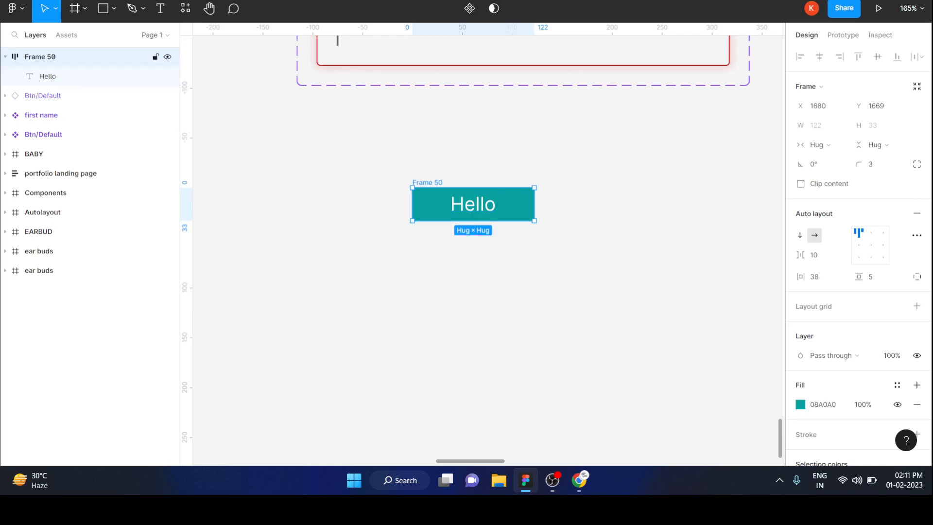
{"action": "key", "text": "Escape"}
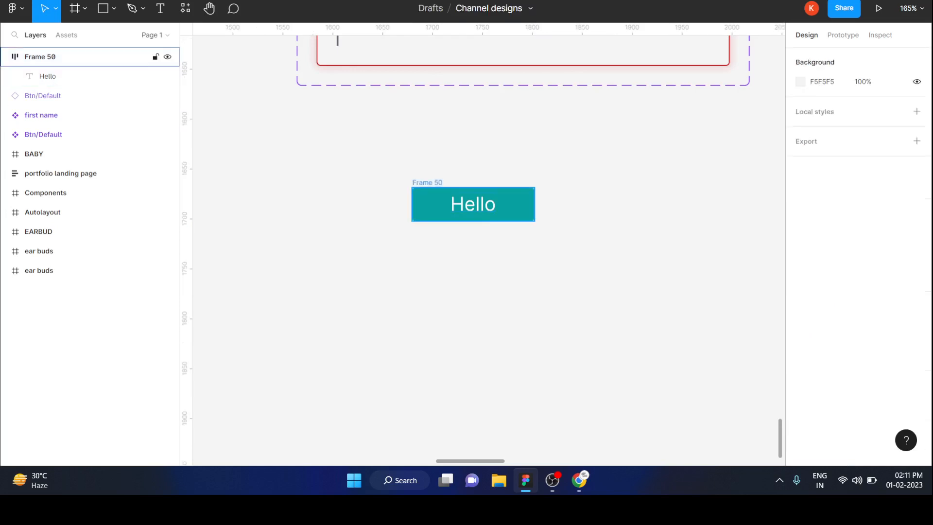
{"action": "left_click", "coordinate": [473, 204]}
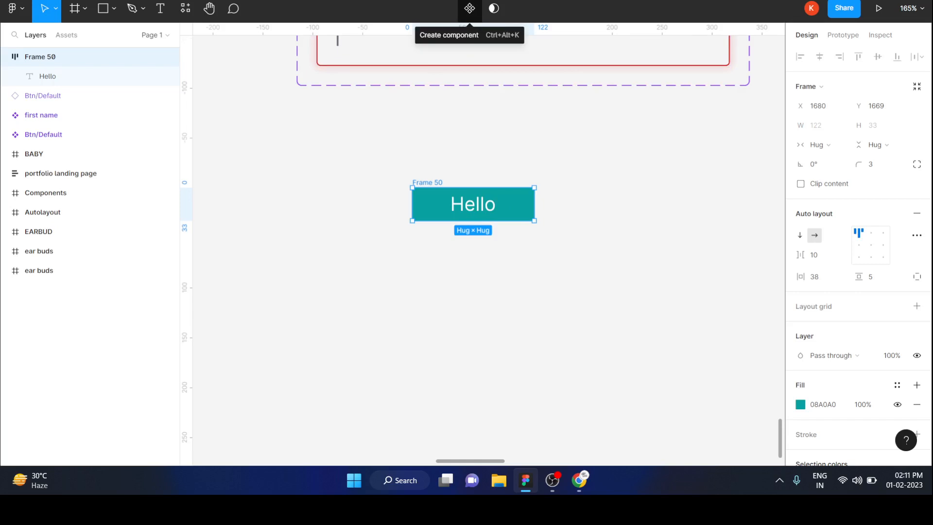
{"action": "left_click", "coordinate": [469, 8]}
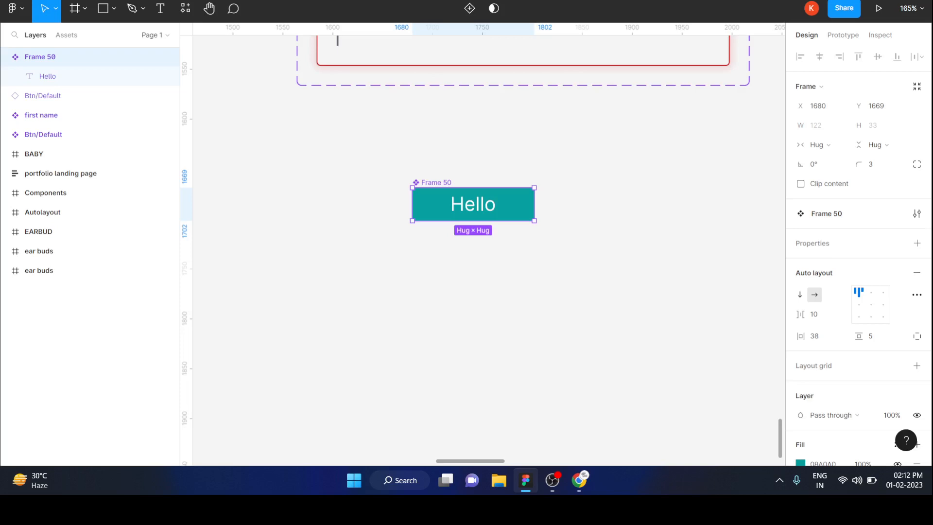
{"action": "key", "text": "Escape"}
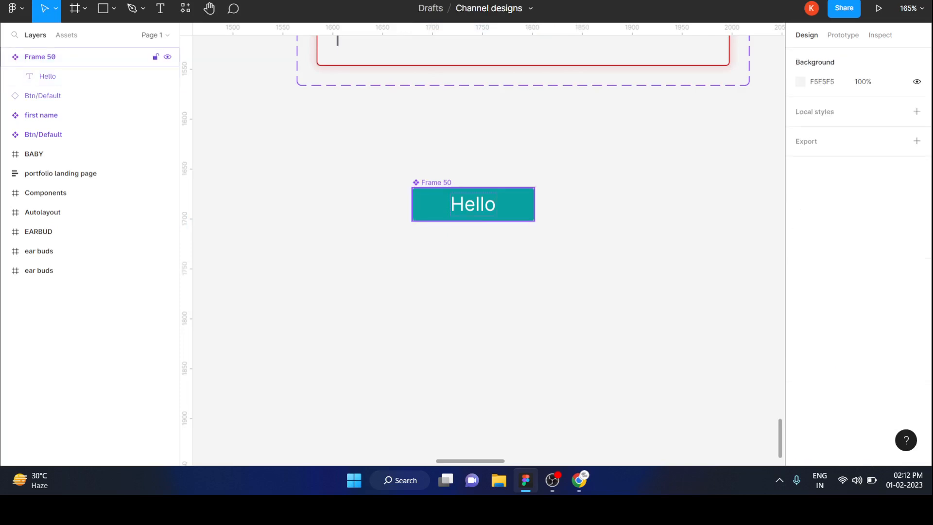
Step: Place an instance of the Hello component directly below the main component, and delete that instance
{"action": "left_click", "coordinate": [474, 204]}
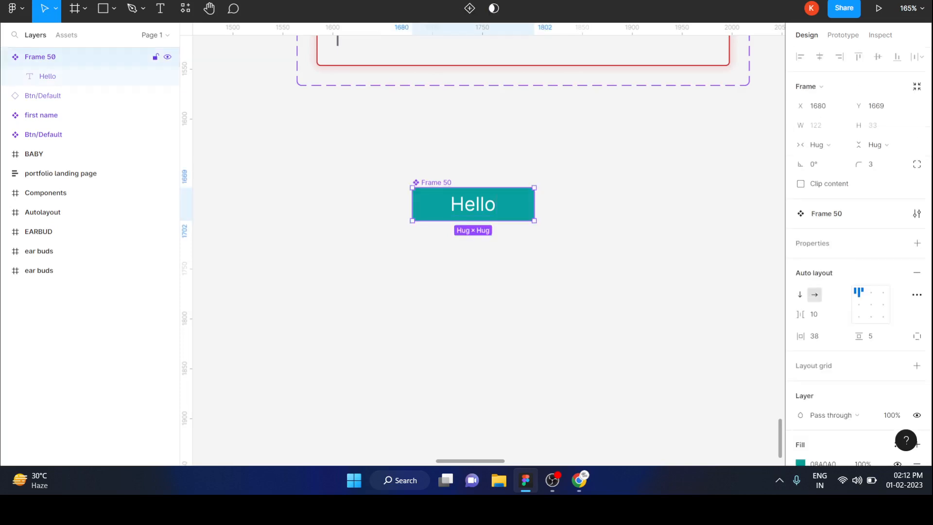
{"action": "left_click_drag", "start_coordinate": [473, 204], "coordinate": [473, 248], "text": "alt"}
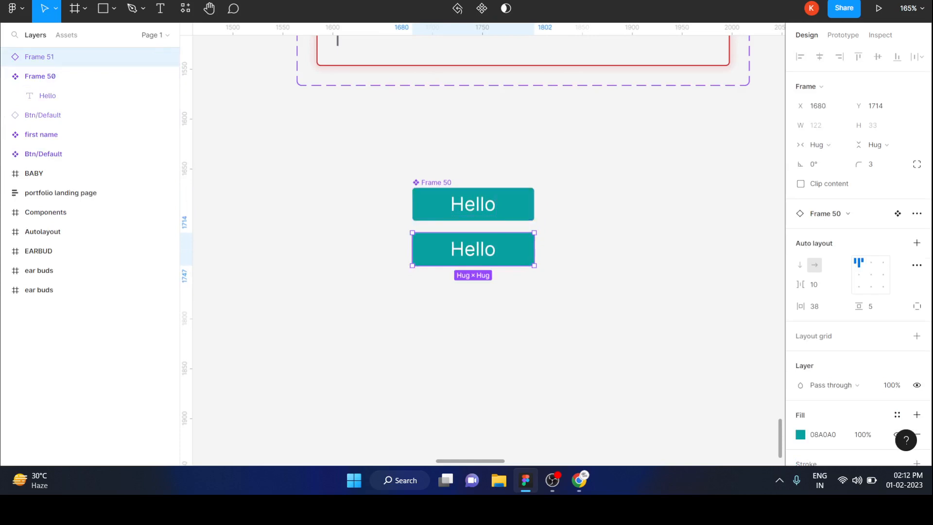
{"action": "key", "text": "Escape"}
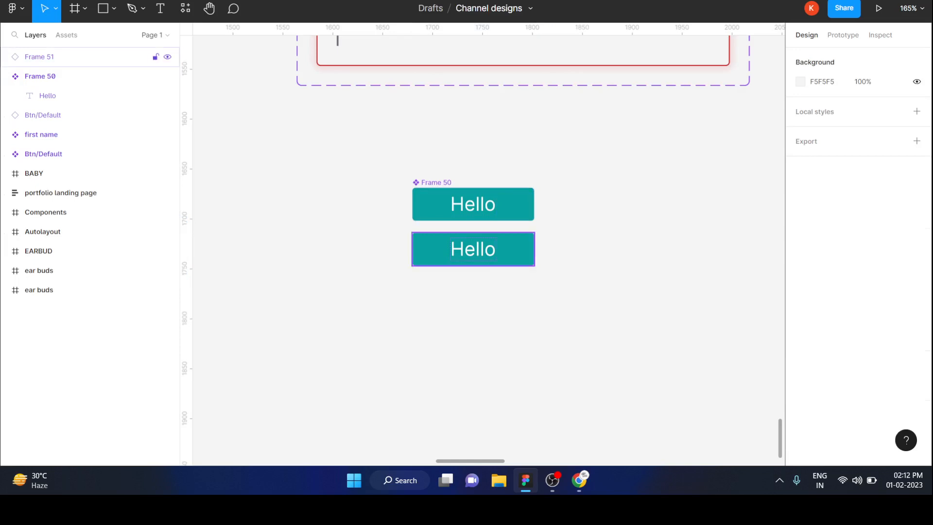
{"action": "left_click", "coordinate": [473, 249]}
{"action": "key", "text": "Delete"}
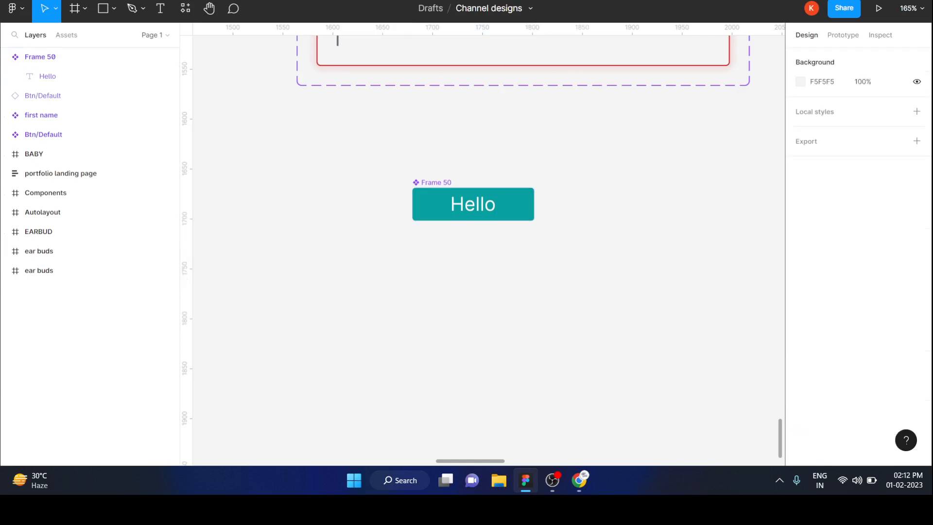
Step: Move the main Hello component up and to the left, to about X 1621, Y 1630
{"action": "left_click_drag", "start_coordinate": [473, 204], "coordinate": [415, 166]}
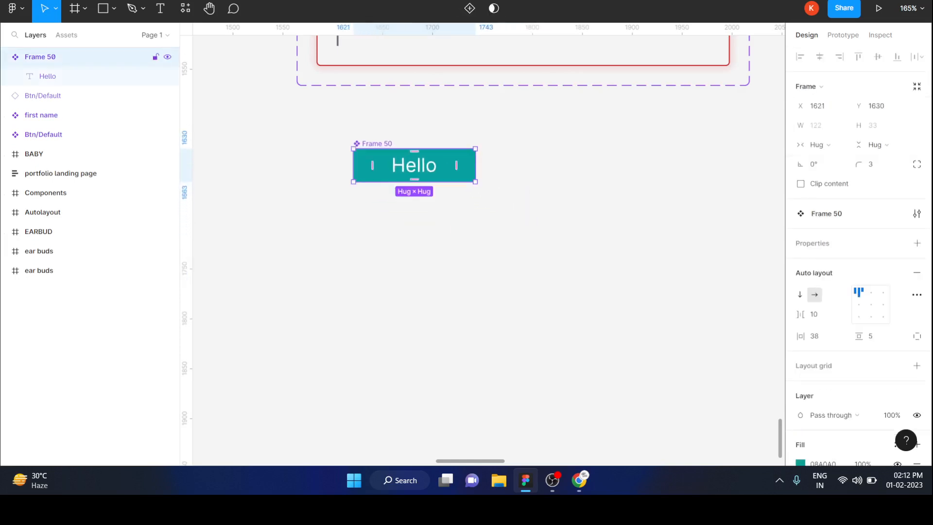
{"action": "left_click", "coordinate": [457, 233]}
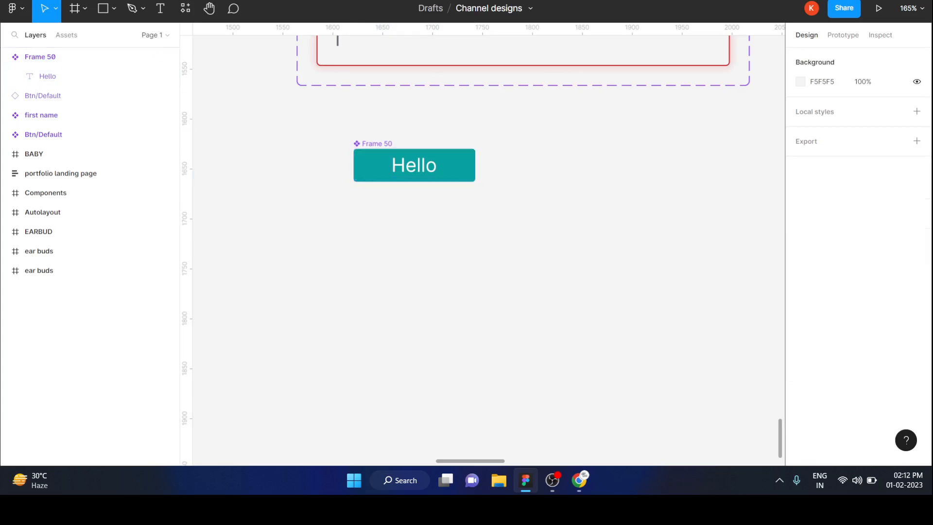
{"action": "left_click", "coordinate": [448, 169]}
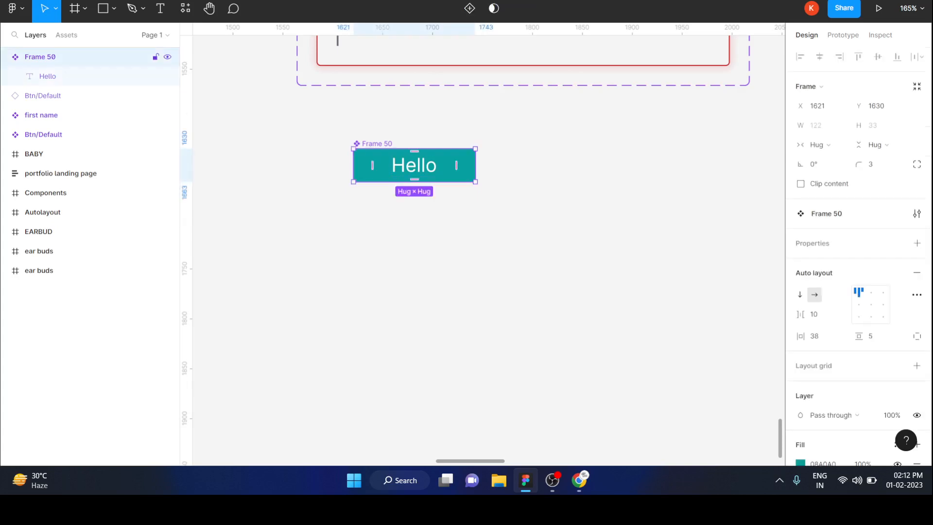
{"action": "key", "text": "Escape"}
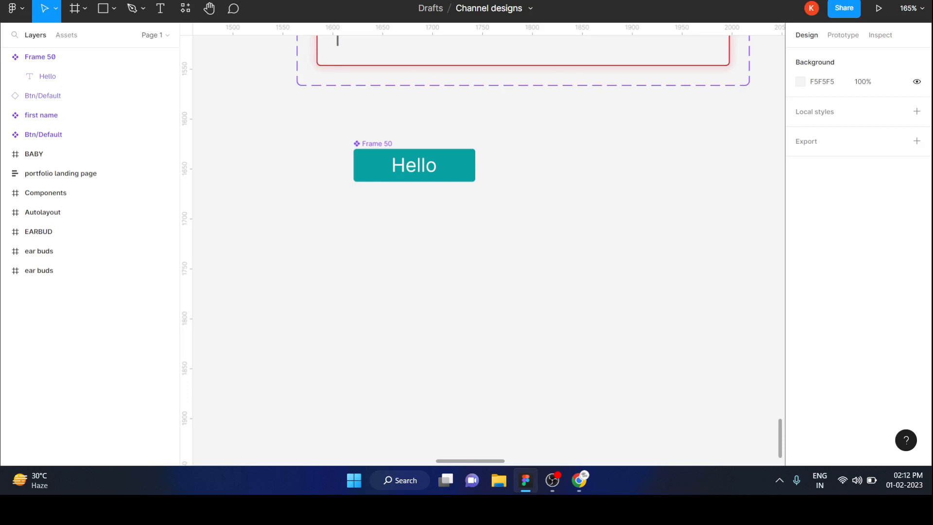
Step: Rename the teal Hello main component as "btn hello"
{"action": "double_click", "coordinate": [377, 144]}
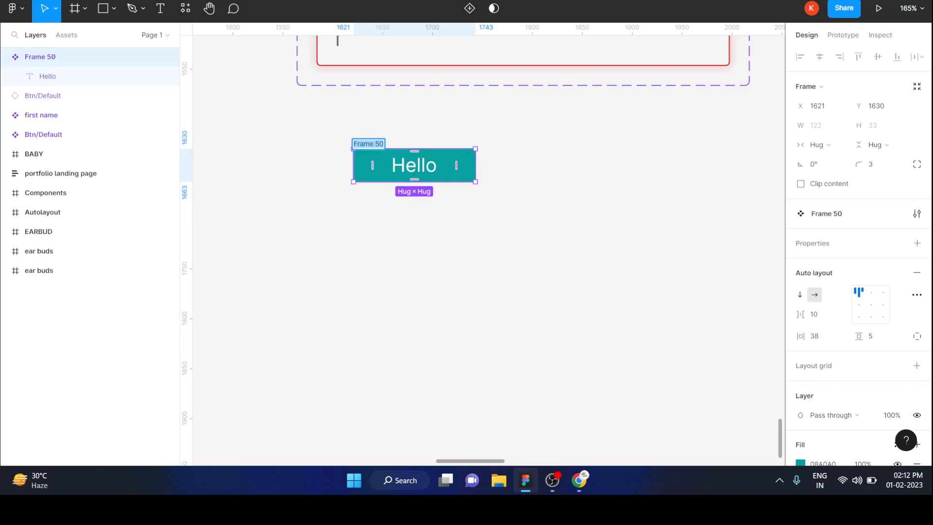
{"action": "type", "text": "bt"}
{"action": "type", "text": "n hello"}
{"action": "left_click", "coordinate": [515, 238]}
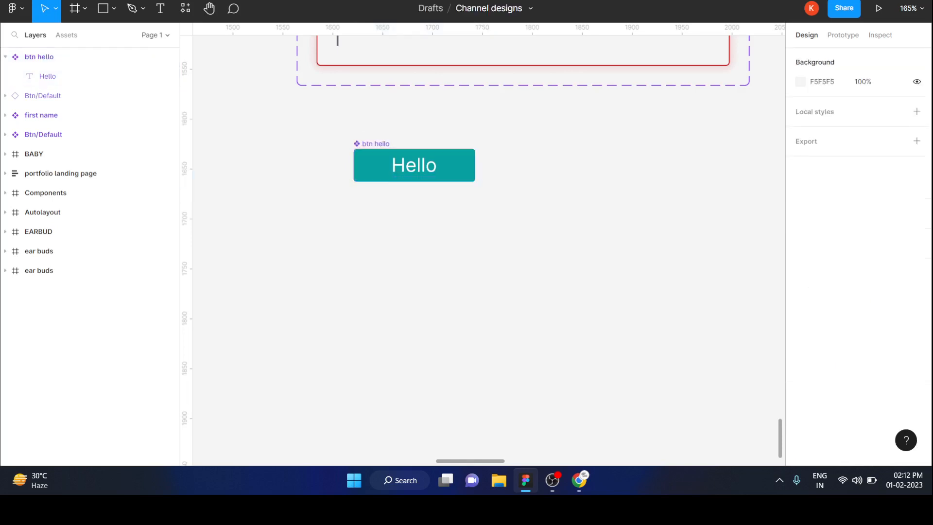
Step: Search the local assets for "btn hello" and place an instance directly below the main component, at about X 1621, Y 1709
{"action": "left_click", "coordinate": [67, 35]}
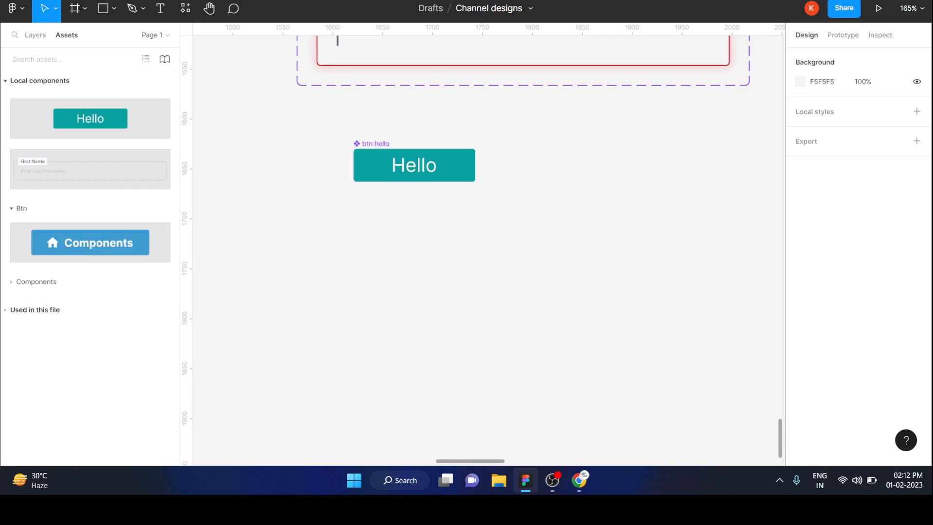
{"action": "type", "text": "btn he"}
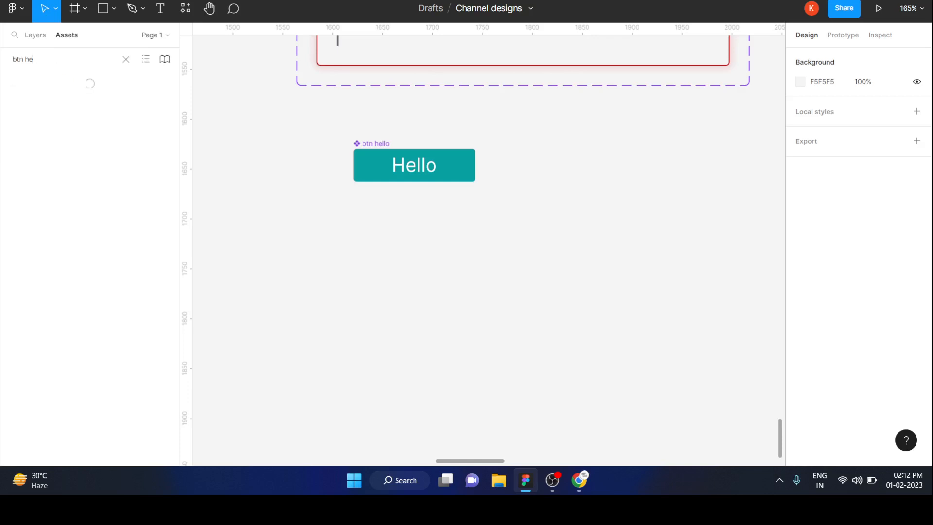
{"action": "type", "text": "llo"}
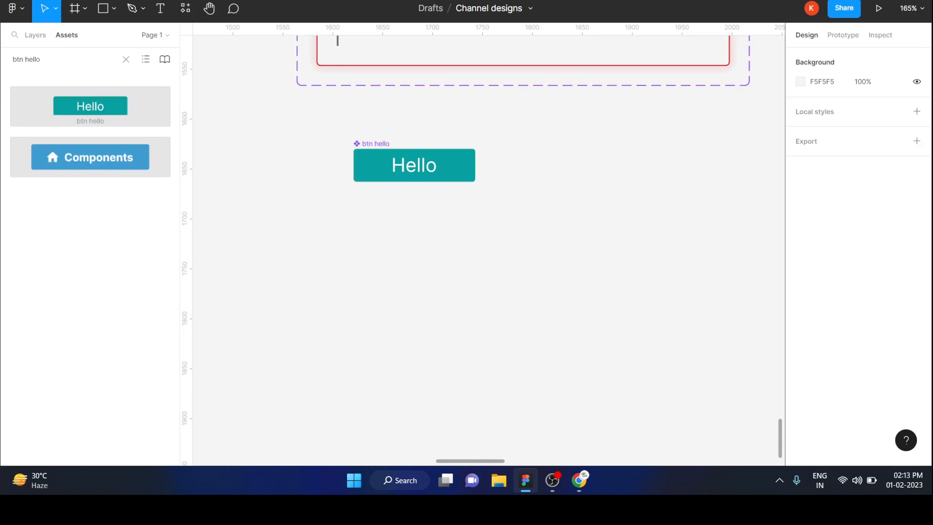
{"action": "left_click_drag", "start_coordinate": [91, 106], "coordinate": [415, 244]}
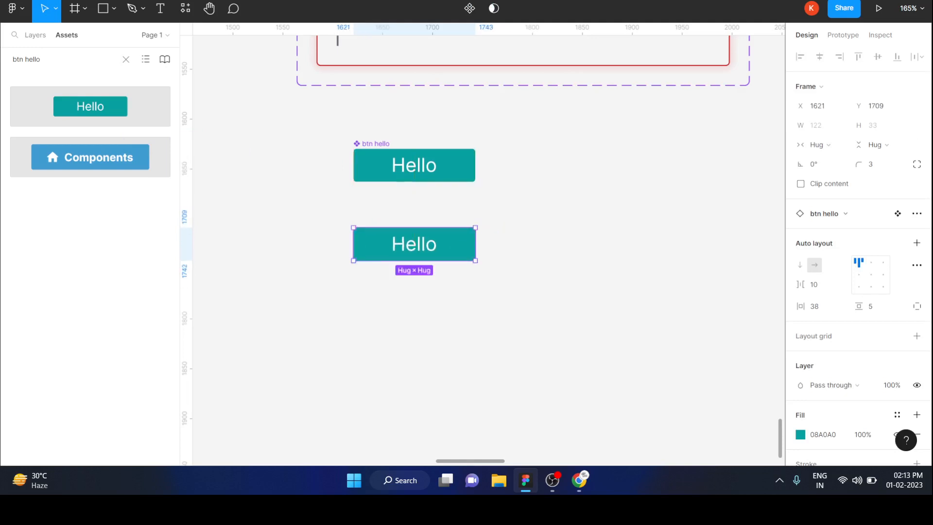
{"action": "left_click", "coordinate": [528, 272]}
Step: Change the main btn hello component's fill from teal to the dark purple 270F30
{"action": "left_click", "coordinate": [36, 35]}
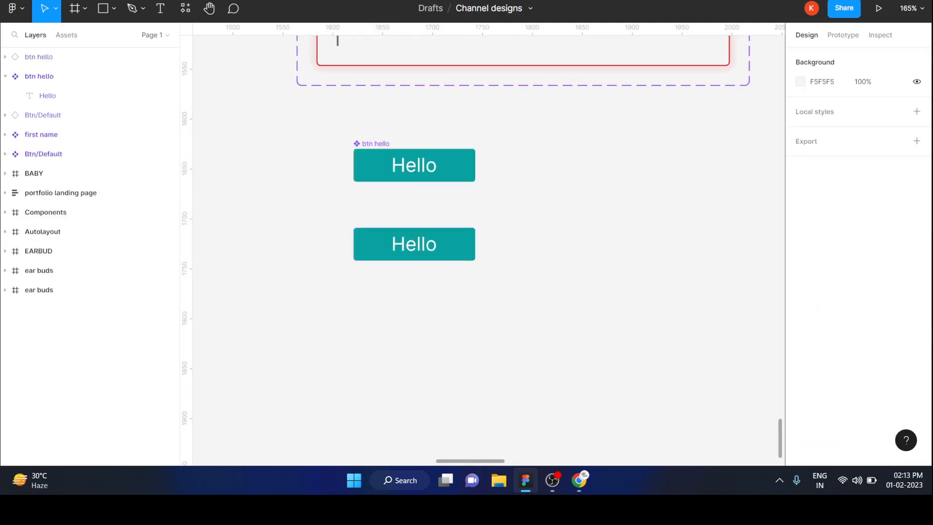
{"action": "left_click", "coordinate": [39, 56]}
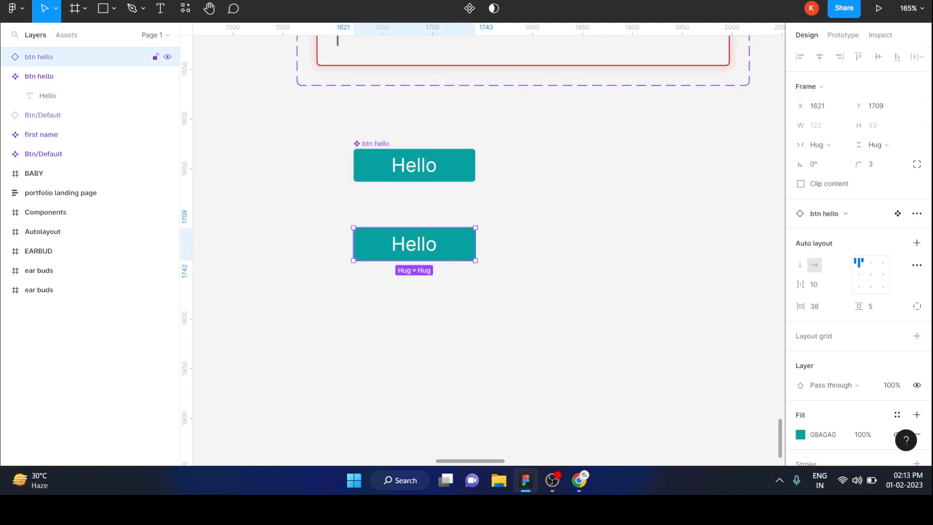
{"action": "left_click", "coordinate": [39, 76]}
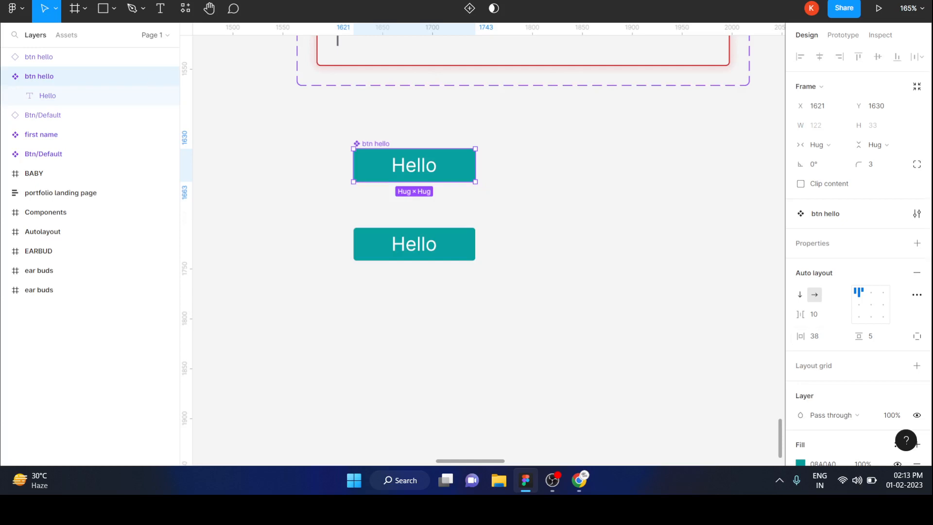
{"action": "scroll", "coordinate": [858, 243], "scroll_direction": "down", "scroll_amount": 4}
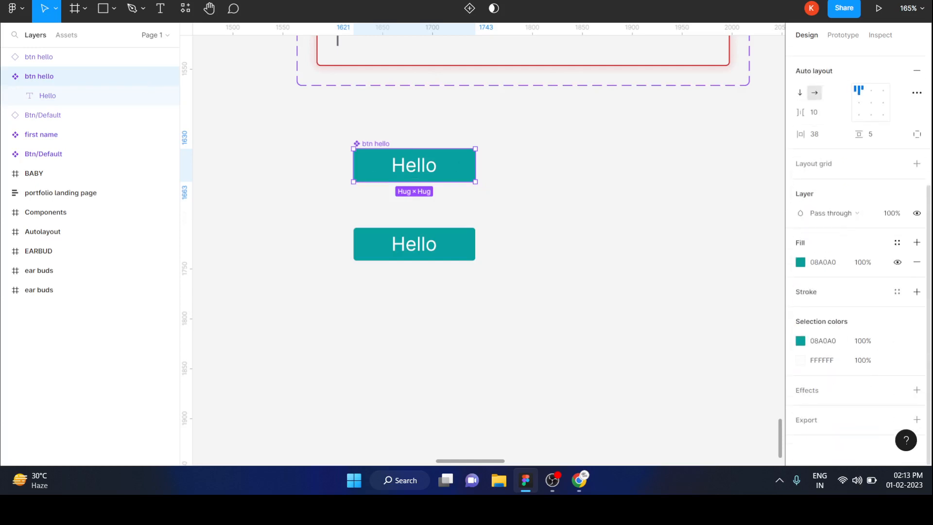
{"action": "left_click", "coordinate": [800, 262]}
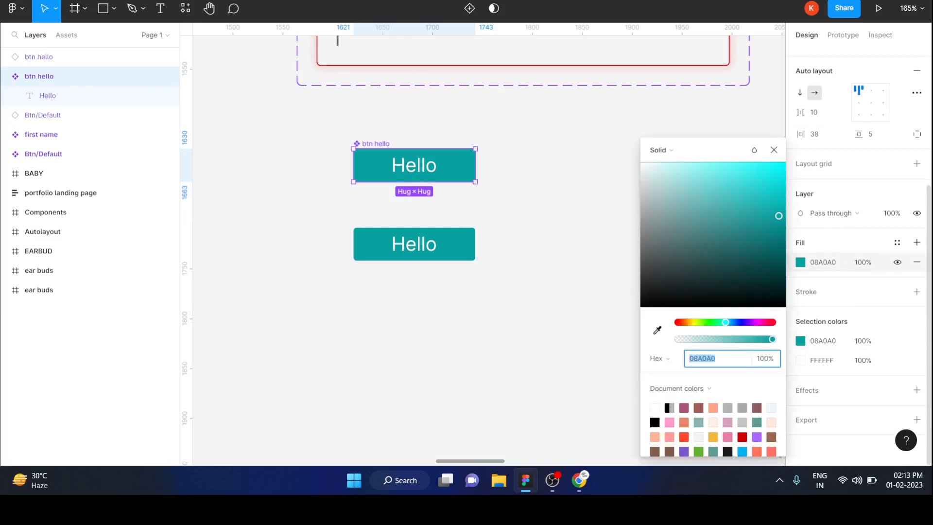
{"action": "left_click_drag", "start_coordinate": [726, 322], "coordinate": [753, 322]}
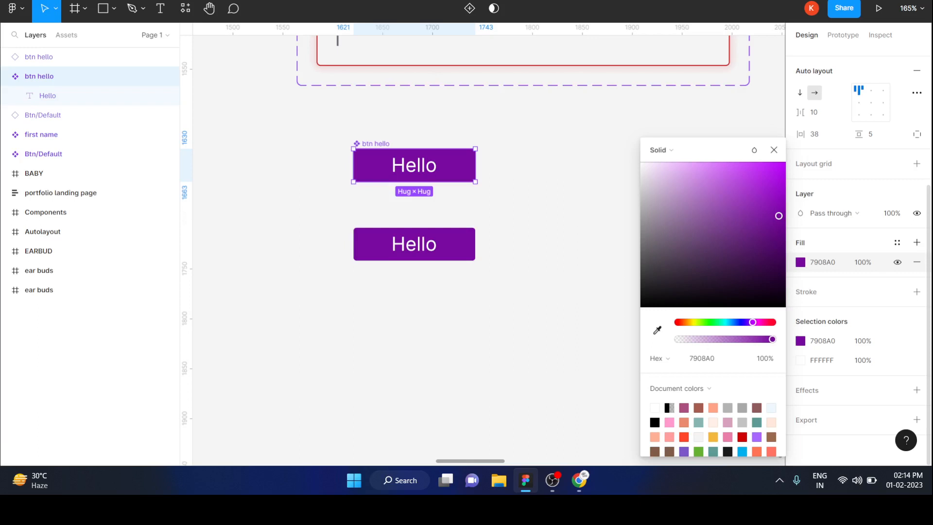
{"action": "left_click_drag", "start_coordinate": [779, 215], "coordinate": [741, 281]}
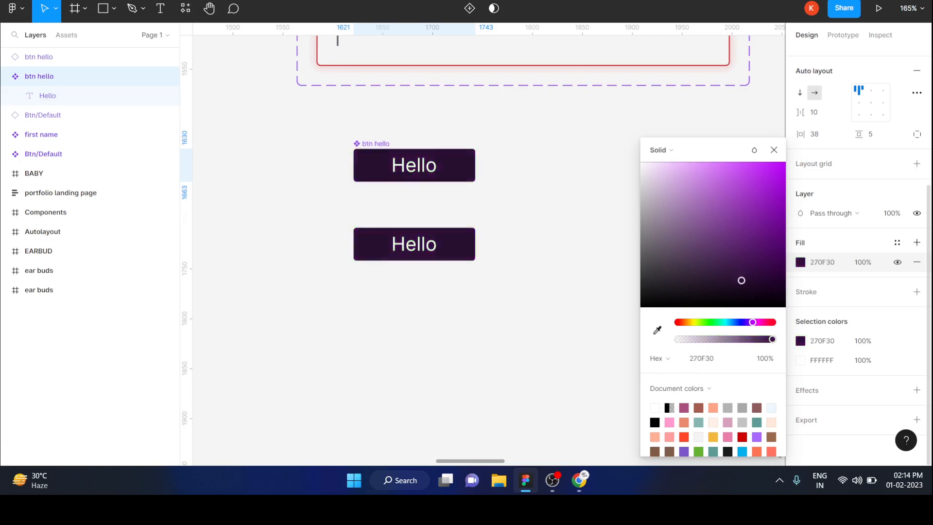
{"action": "key", "text": "Escape"}
{"action": "key", "text": "Escape"}
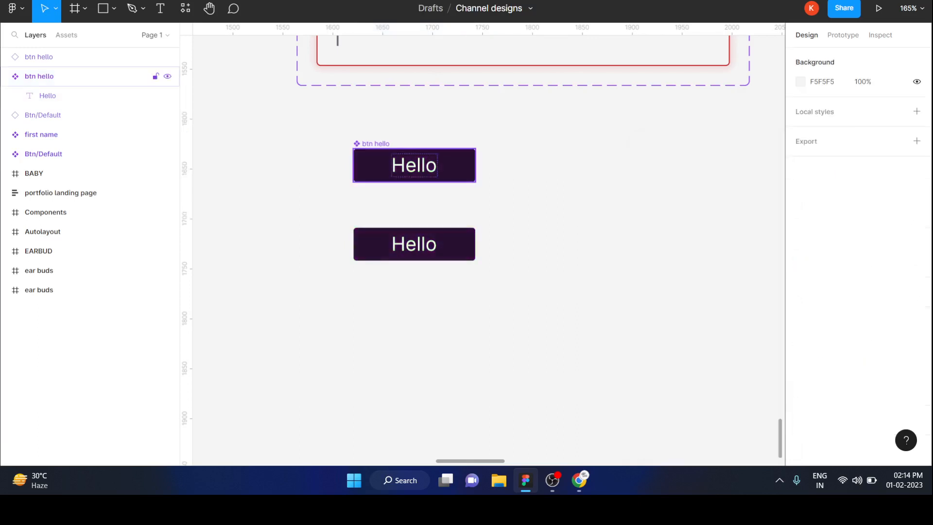
Step: Replace the main component's label text with "home"
{"action": "double_click", "coordinate": [414, 166]}
{"action": "double_click", "coordinate": [414, 166]}
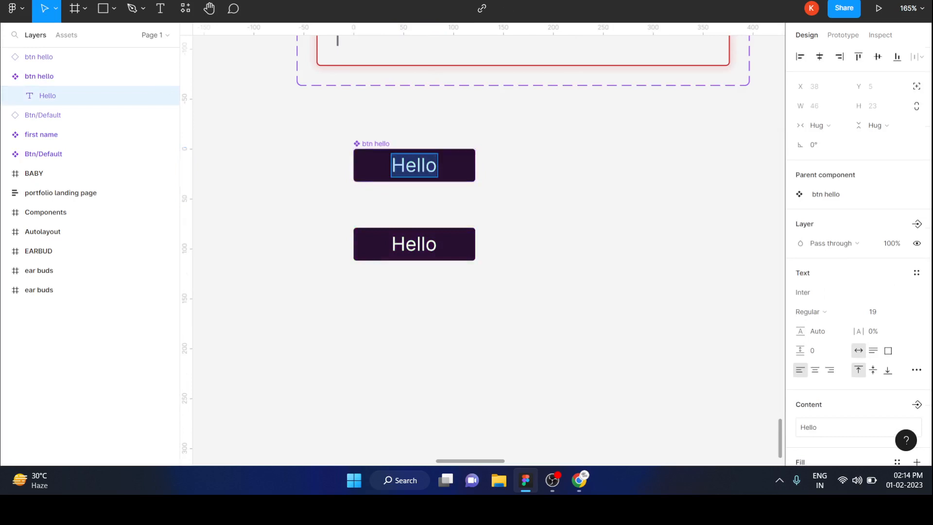
{"action": "key", "text": "BackSpace"}
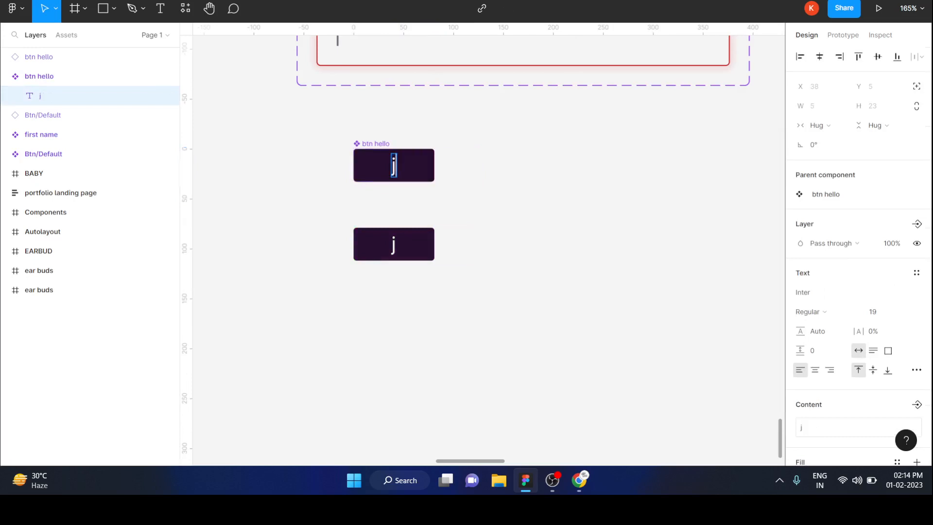
{"action": "type", "text": "h"}
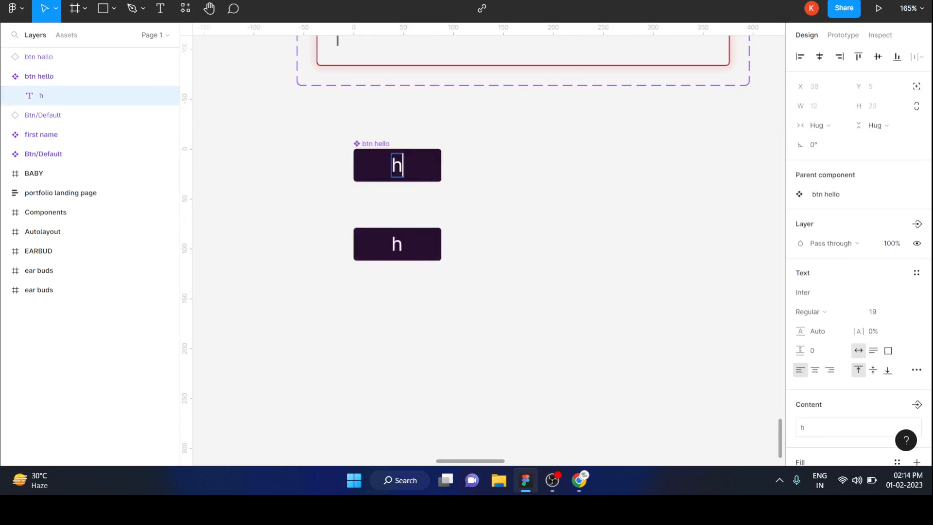
{"action": "type", "text": "omee"}
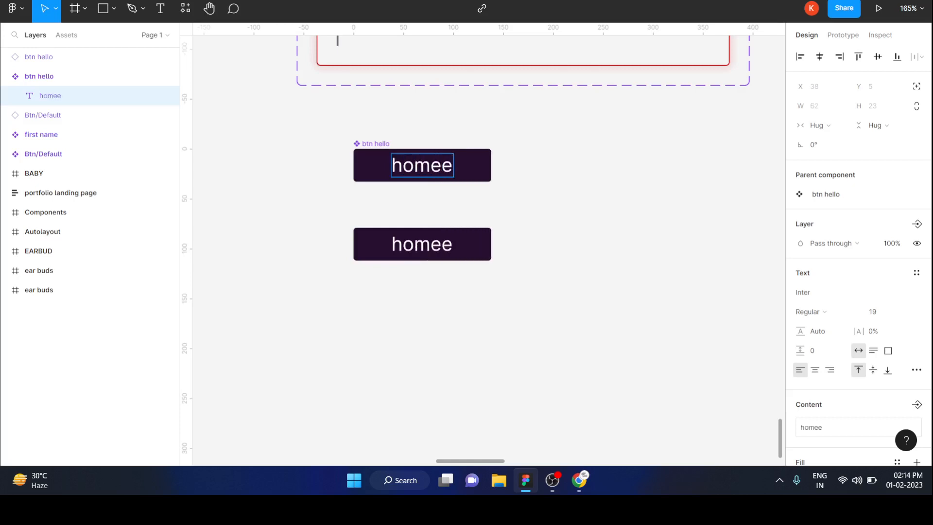
{"action": "key", "text": "BackSpace"}
{"action": "key", "text": "Escape"}
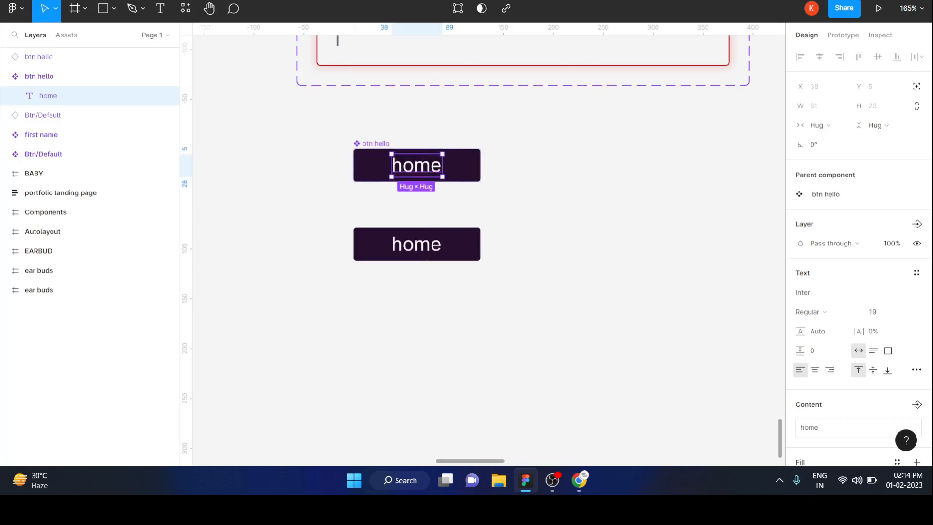
{"action": "key", "text": "Escape"}
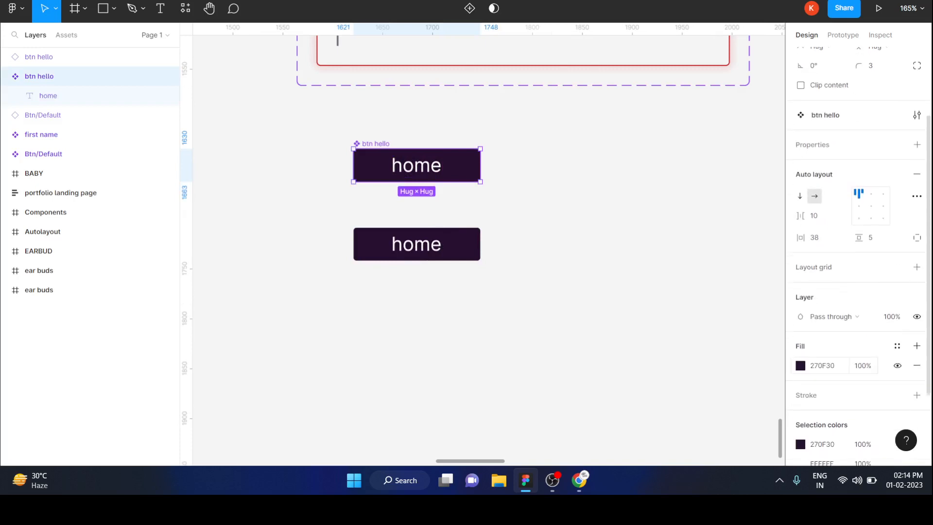
Step: Change the main btn hello component's fill to the light purple CF6FF0
{"action": "left_click", "coordinate": [800, 365]}
{"action": "left_click_drag", "start_coordinate": [741, 280], "coordinate": [718, 171]}
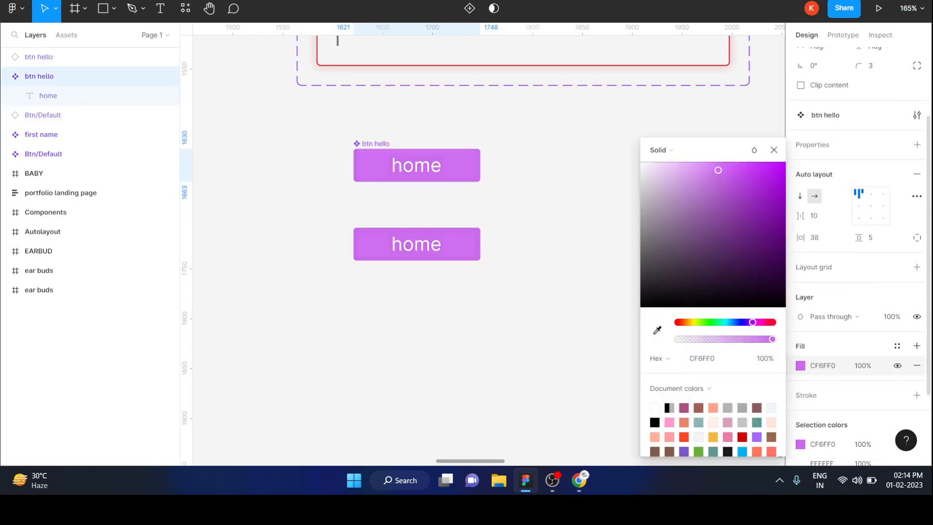
{"action": "left_click", "coordinate": [525, 209]}
Step: Move the main btn hello component left to about X 1376, Y 1621, and place its instance directly below it
{"action": "scroll", "coordinate": [524, 209], "scroll_direction": "down", "scroll_amount": 1}
{"action": "scroll", "coordinate": [528, 196], "scroll_direction": "down", "scroll_amount": 3}
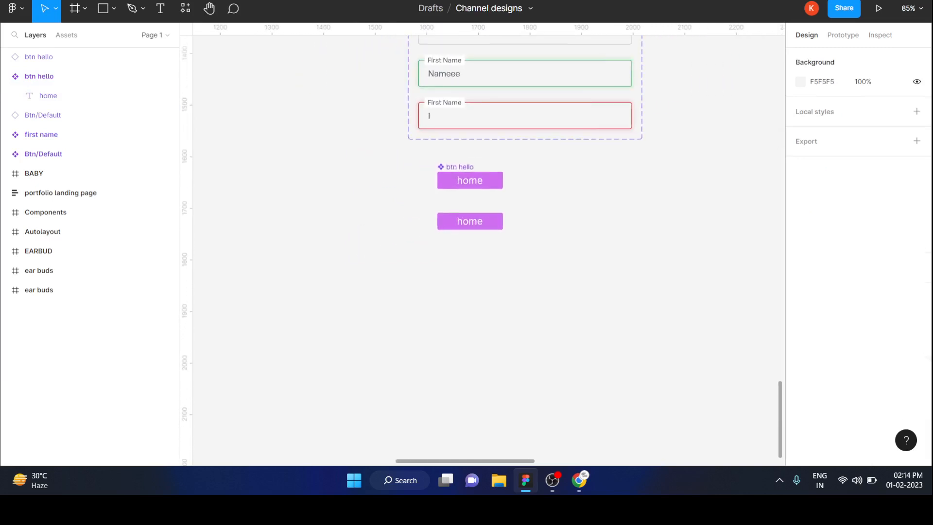
{"action": "left_click_drag", "start_coordinate": [422, 161], "coordinate": [517, 239]}
{"action": "left_click", "coordinate": [539, 209]}
{"action": "left_click_drag", "start_coordinate": [470, 180], "coordinate": [344, 175]}
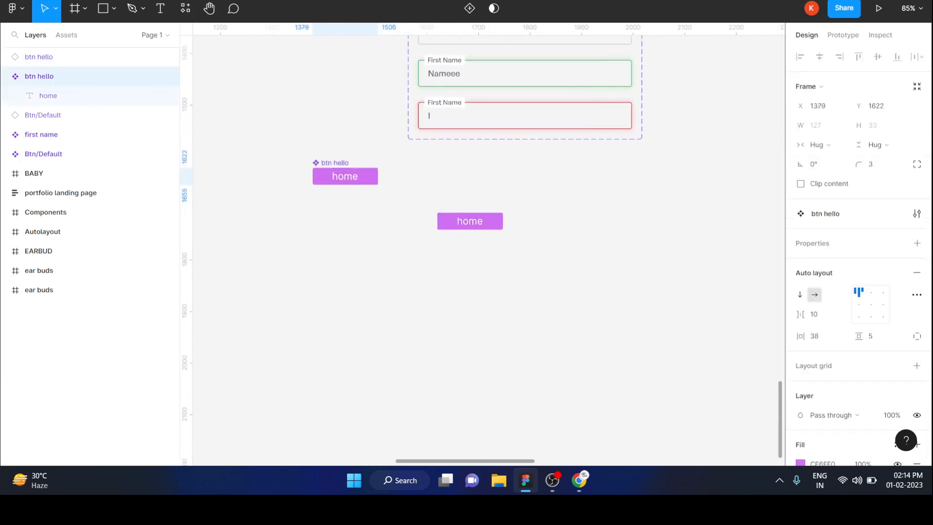
{"action": "left_click_drag", "start_coordinate": [470, 221], "coordinate": [344, 206]}
{"action": "key", "text": "Escape"}
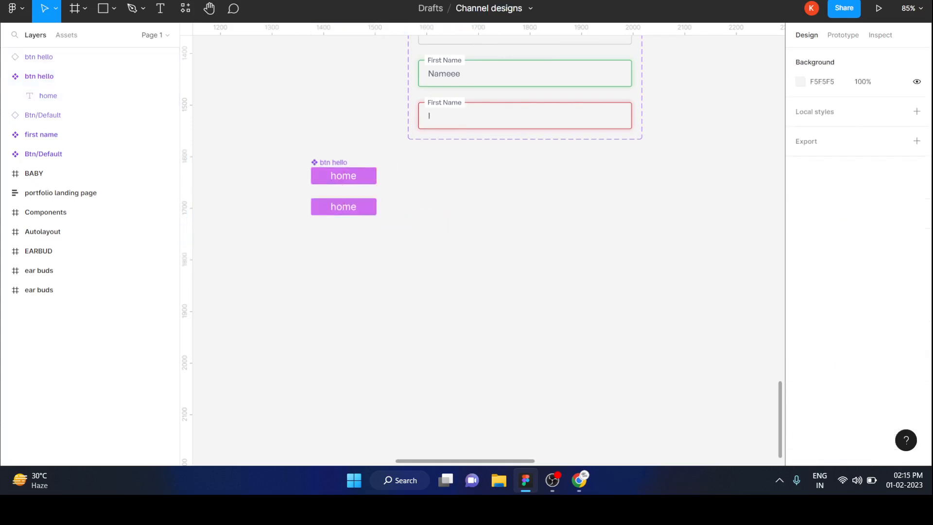
Step: Examine the property types that can be created for the main btn hello component
{"action": "left_click", "coordinate": [343, 176]}
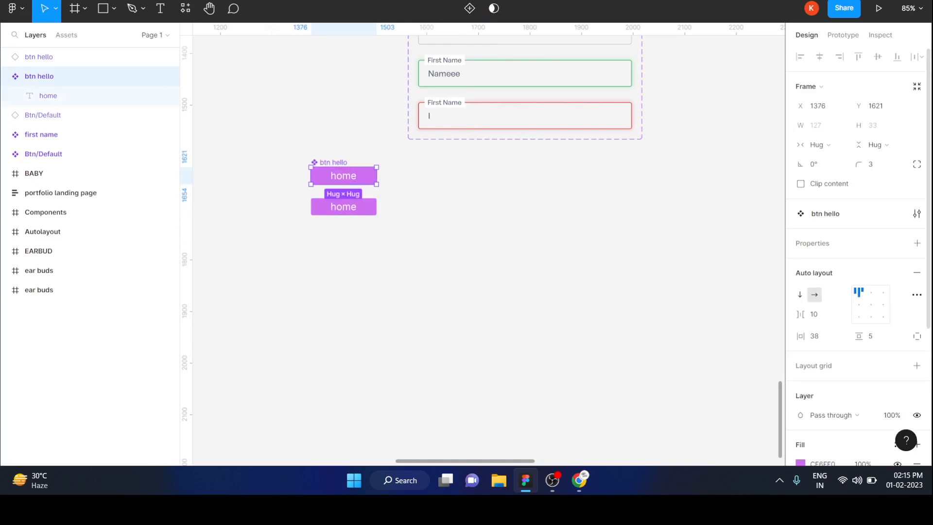
{"action": "left_click", "coordinate": [917, 243]}
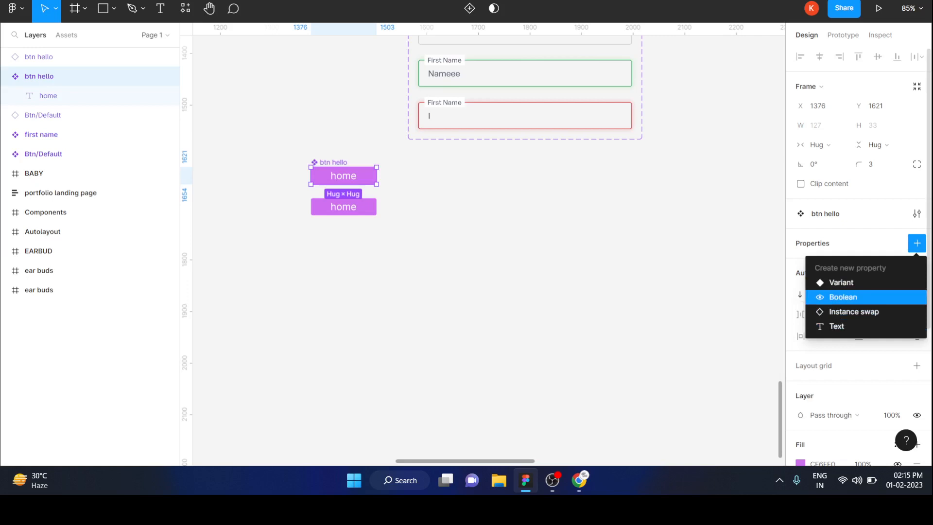
{"action": "left_click", "coordinate": [681, 287]}
Step: Move the main btn hello component under the blue Components buttons, to about X 1326, Y 1352, with its instance directly below it
{"action": "scroll", "coordinate": [681, 286], "scroll_direction": "up", "scroll_amount": 6}
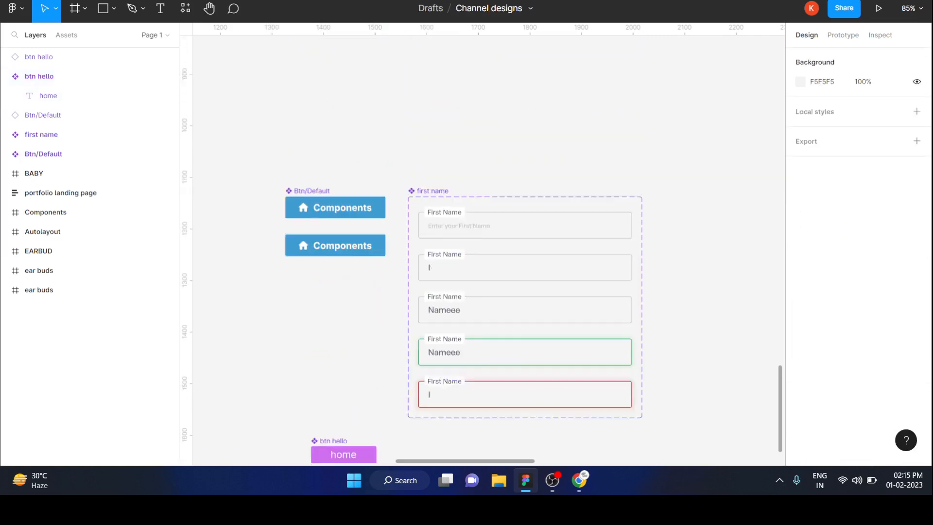
{"action": "scroll", "coordinate": [681, 287], "scroll_direction": "down", "scroll_amount": 1}
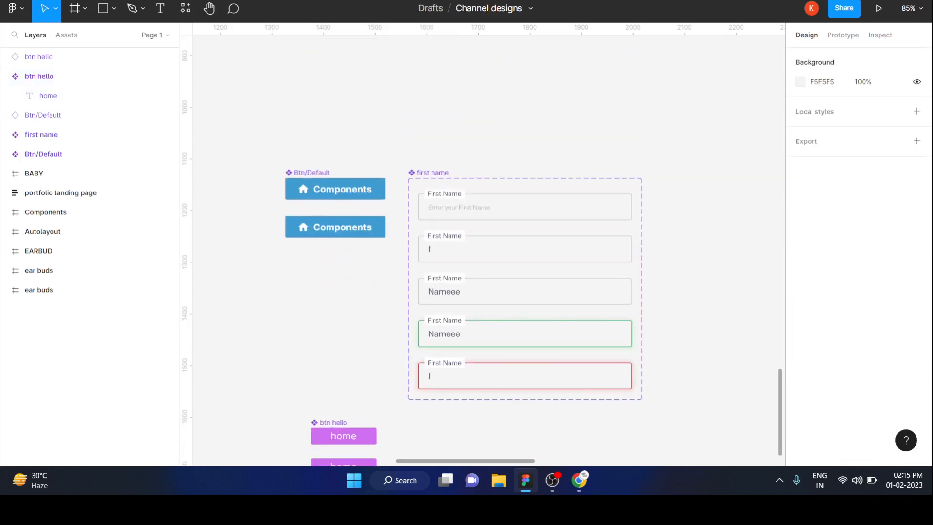
{"action": "left_click_drag", "start_coordinate": [343, 436], "coordinate": [318, 298]}
{"action": "scroll", "coordinate": [319, 301], "scroll_direction": "down", "scroll_amount": 1}
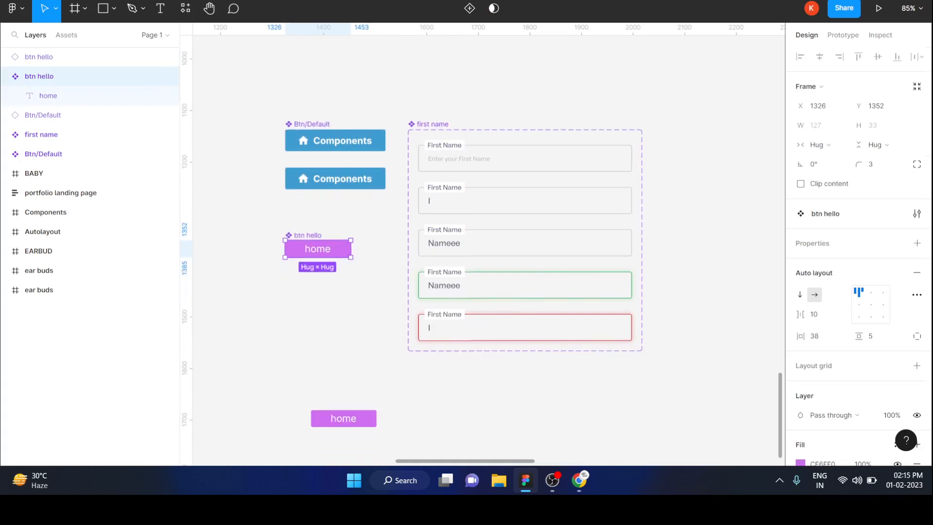
{"action": "left_click_drag", "start_coordinate": [343, 419], "coordinate": [318, 278]}
{"action": "left_click", "coordinate": [377, 301]}
Step: Draw a rectangle about 411 × 53 beside the topmost field of the first name component set, at about X 2039, Y 1179
{"action": "scroll", "coordinate": [377, 301], "scroll_direction": "right", "scroll_amount": 4}
{"action": "scroll", "coordinate": [480, 243], "scroll_direction": "left", "scroll_amount": 3}
{"action": "scroll", "coordinate": [480, 243], "scroll_direction": "up", "scroll_amount": 1}
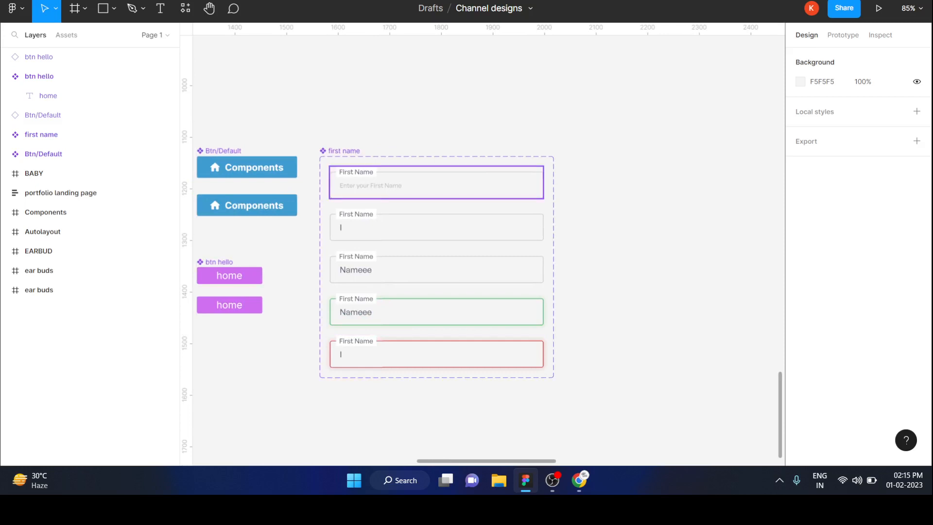
{"action": "scroll", "coordinate": [436, 185], "scroll_direction": "right", "scroll_amount": 2}
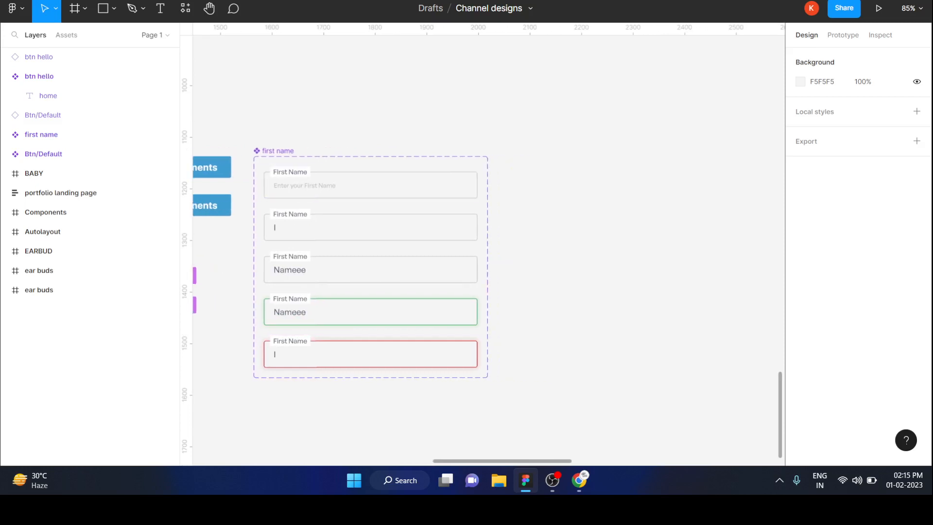
{"action": "key", "text": "r"}
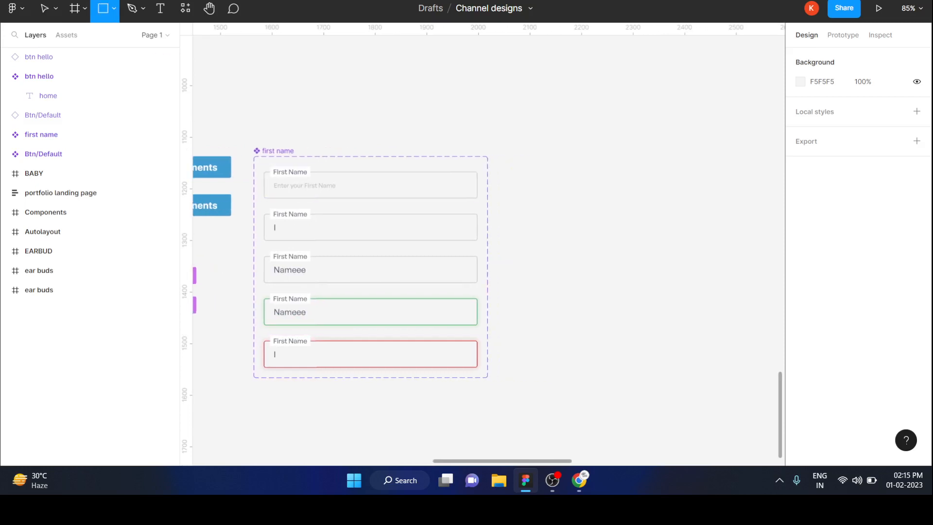
{"action": "left_click_drag", "start_coordinate": [498, 178], "coordinate": [710, 205]}
{"action": "left_click", "coordinate": [670, 243]}
Step: Give the new rectangle a black 000000 inside stroke of weight 1 and remove its fill
{"action": "left_click", "coordinate": [656, 192]}
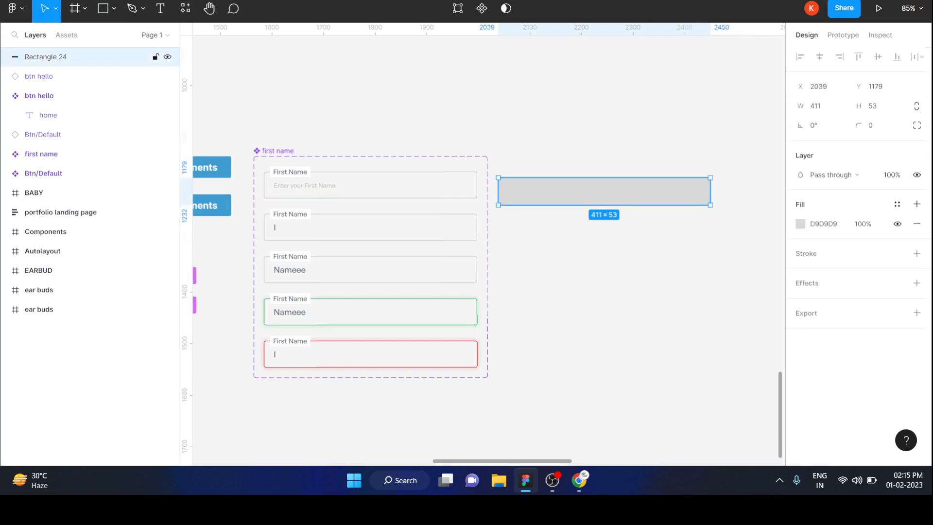
{"action": "left_click", "coordinate": [917, 253]}
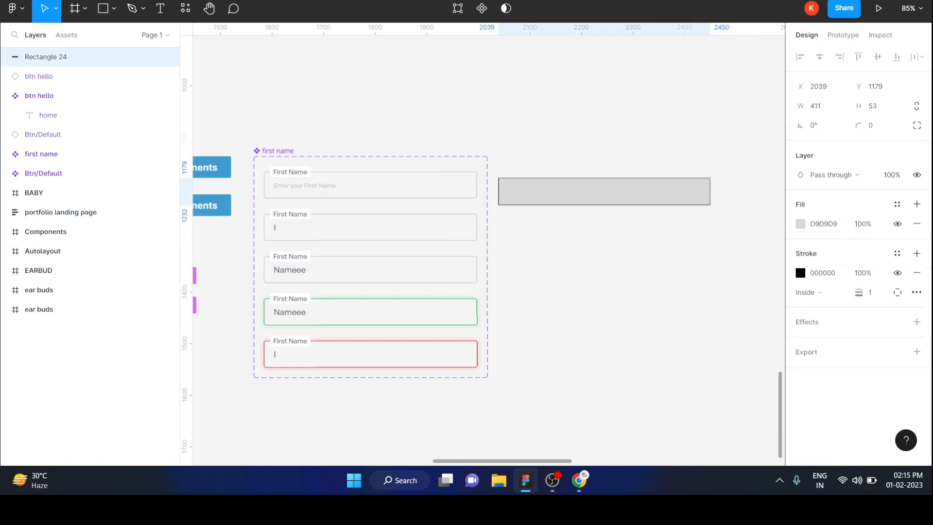
{"action": "left_click", "coordinate": [917, 223]}
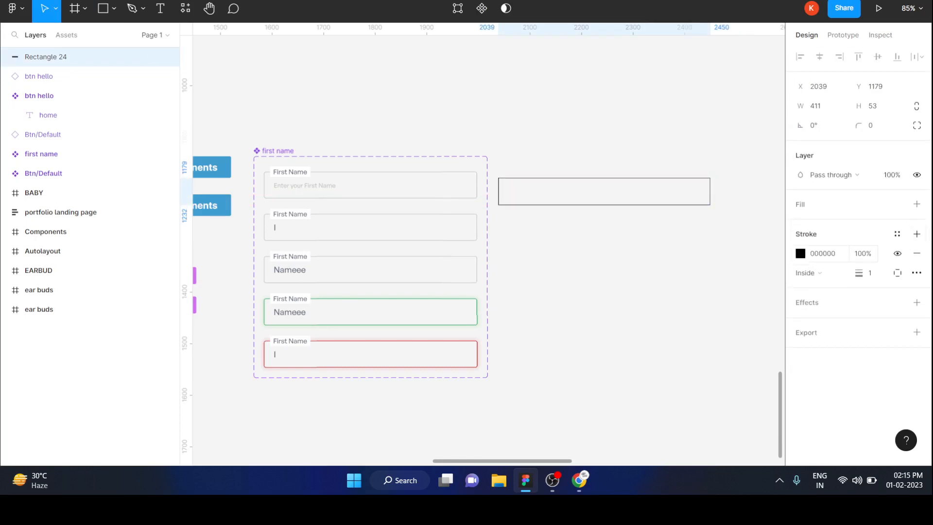
Step: Change the new rectangle's stroke colour to light gray CBCBCB and set its corner radius to 4
{"action": "left_click", "coordinate": [800, 253]}
{"action": "mouse_move", "coordinate": [640, 308]}
{"action": "left_mouse_down"}
{"action": "mouse_move", "coordinate": [658, 193]}
{"action": "mouse_move", "coordinate": [641, 192]}
{"action": "left_mouse_up"}
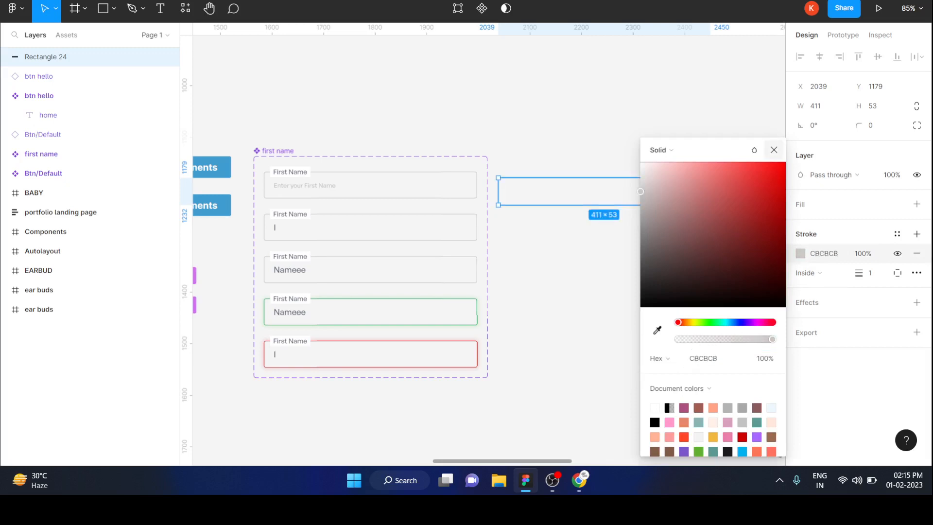
{"action": "left_click", "coordinate": [774, 150]}
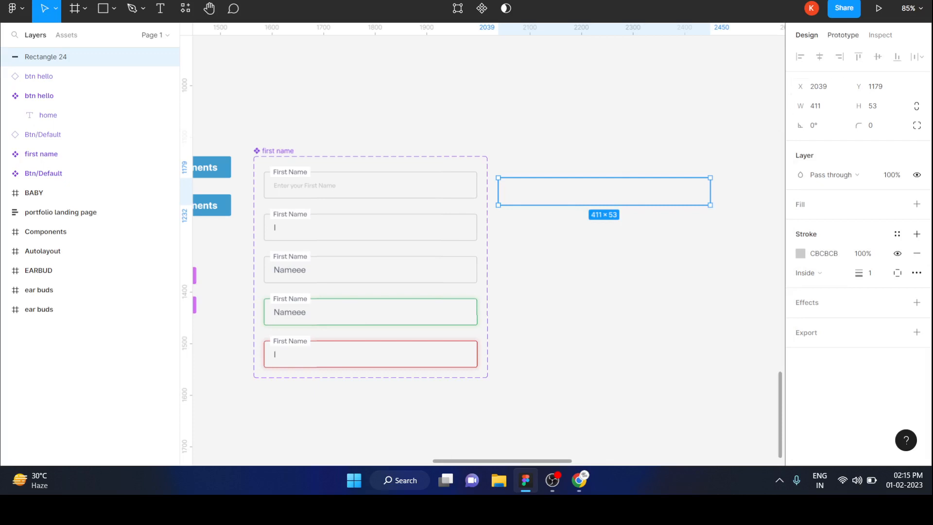
{"action": "left_click", "coordinate": [871, 125]}
{"action": "type", "text": "4"}
{"action": "key", "text": "Return"}
{"action": "key", "text": "Escape"}
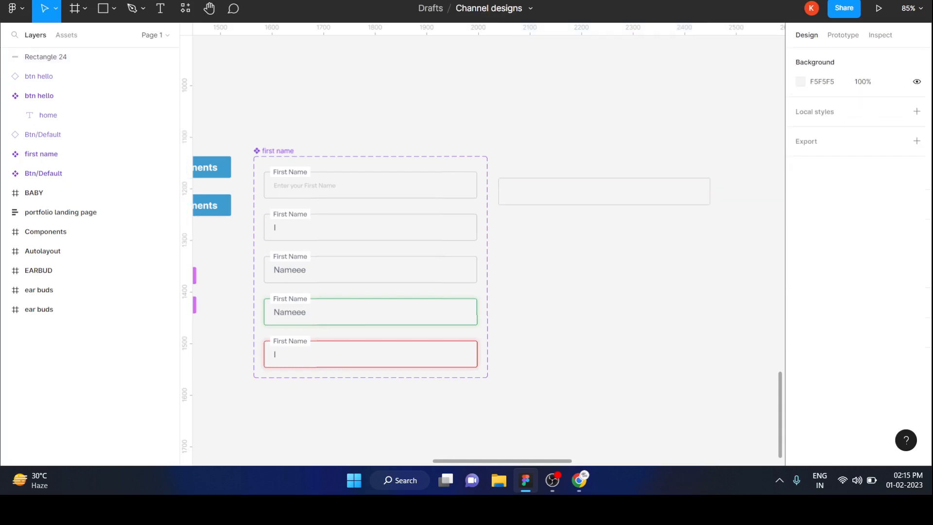
Step: Add the text "First Name" below the new rectangle, at about X 2192, Y 1363
{"action": "key", "text": "t"}
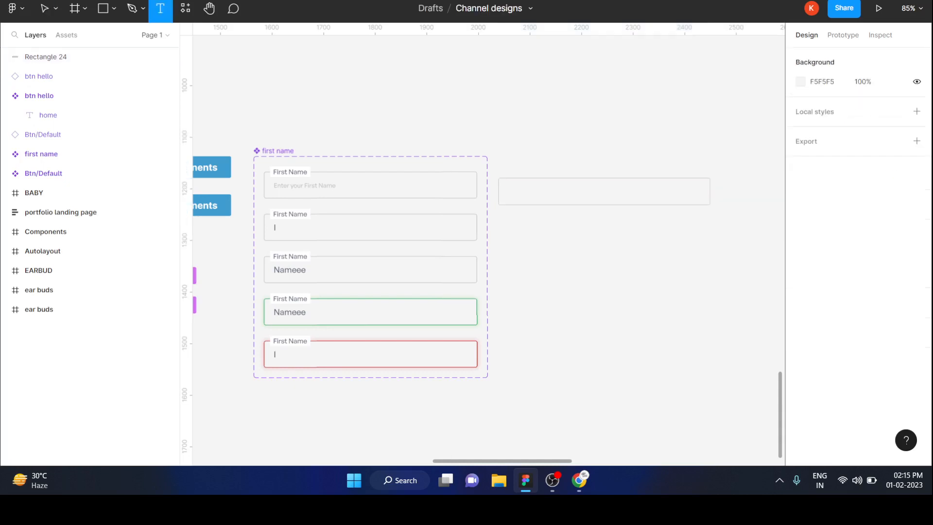
{"action": "left_click", "coordinate": [577, 278]}
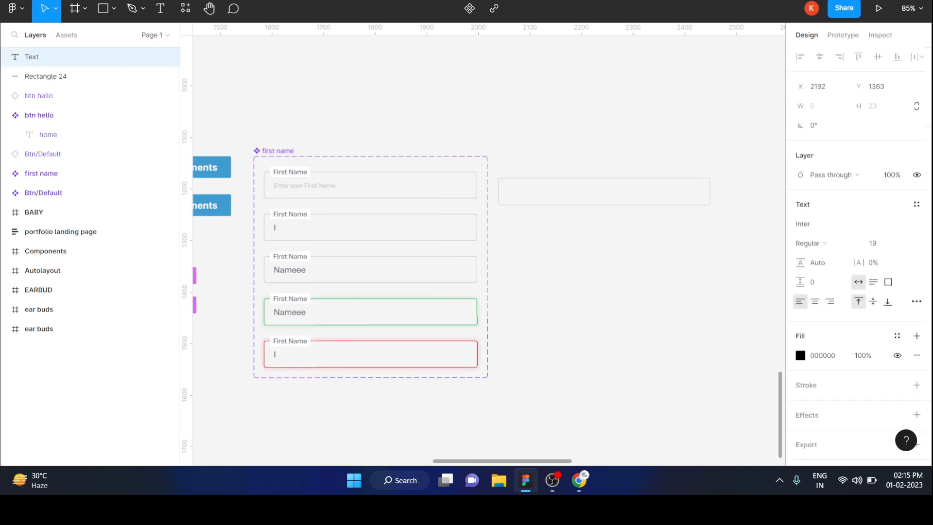
{"action": "type", "text": "First Name"}
{"action": "key", "text": "Escape"}
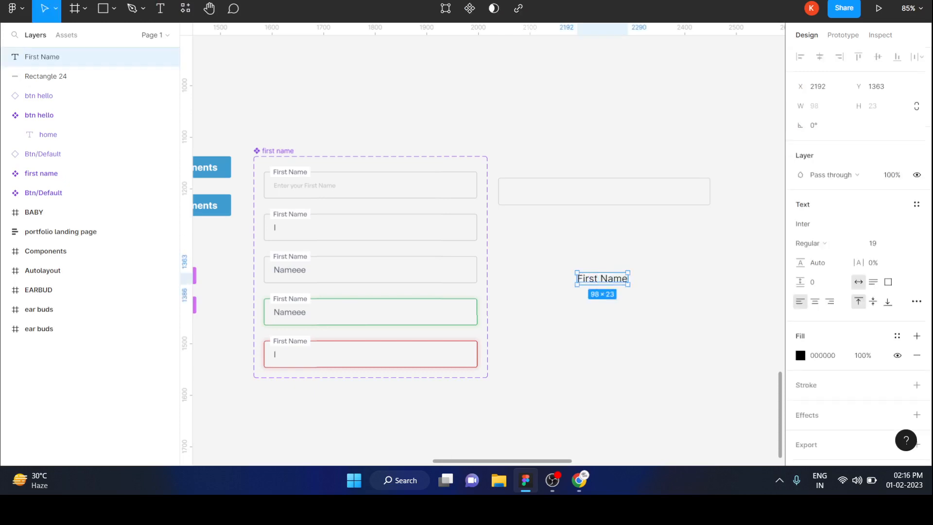
Step: Apply the Gray 3 colour style to the new First Name text
{"action": "key", "text": "Return"}
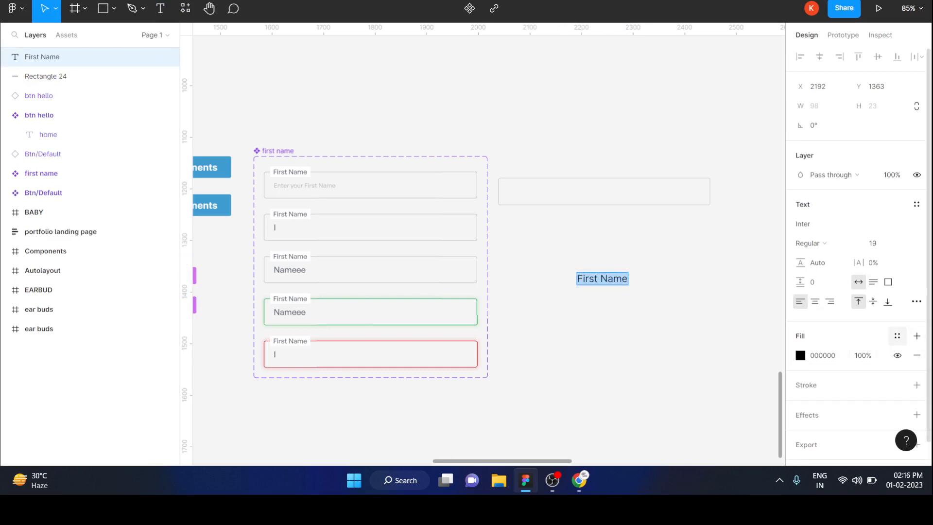
{"action": "left_click", "coordinate": [897, 335]}
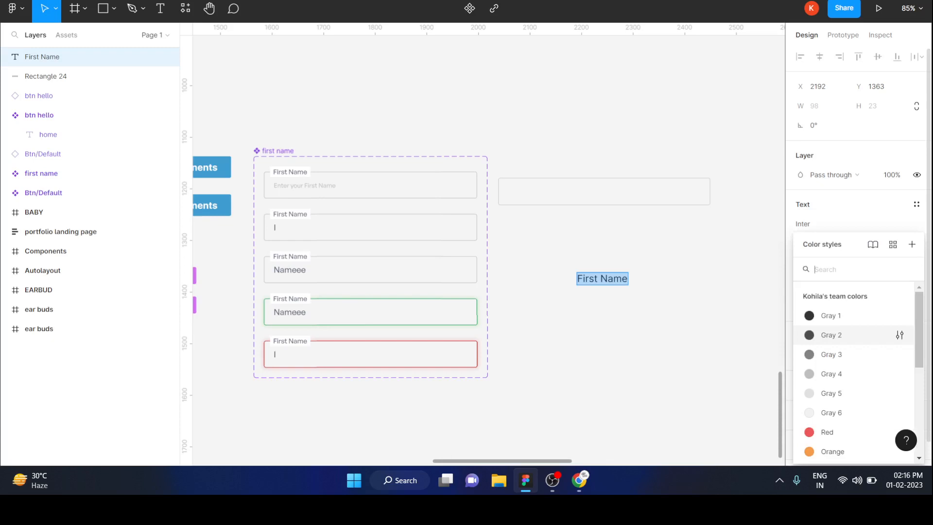
{"action": "key", "text": "Escape"}
{"action": "key", "text": "Escape"}
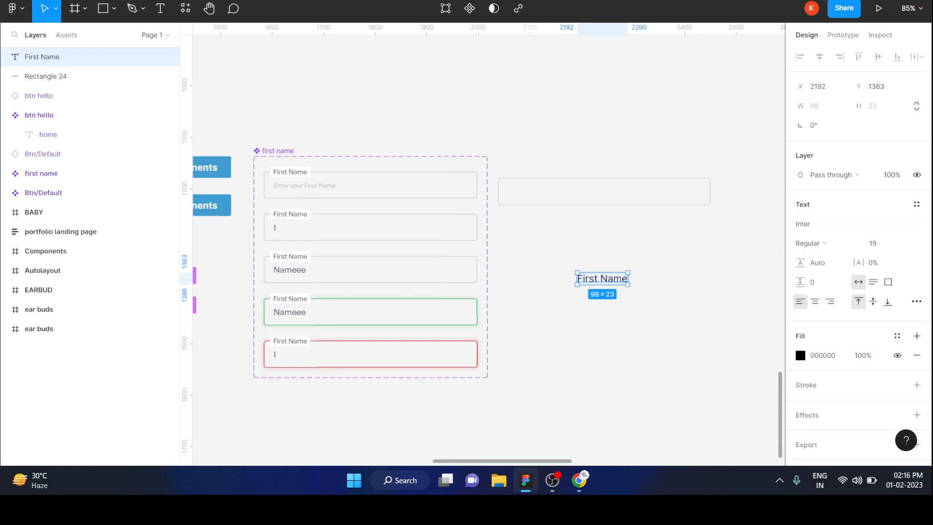
{"action": "key", "text": "Escape"}
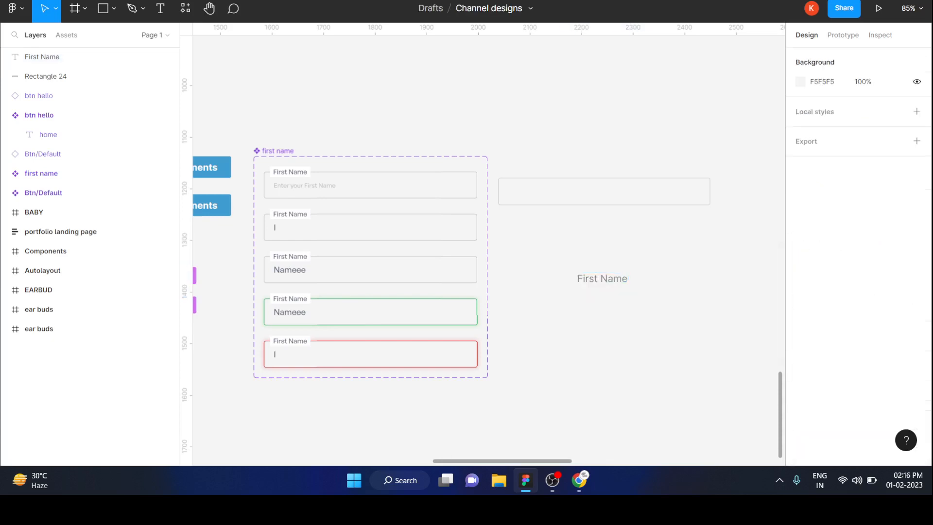
Step: Move the First Name text closer to the rectangle and wrap it in an auto layout frame with a white FFFFFF fill, at about X 2116, Y 1306
{"action": "left_click_drag", "start_coordinate": [603, 278], "coordinate": [569, 254]}
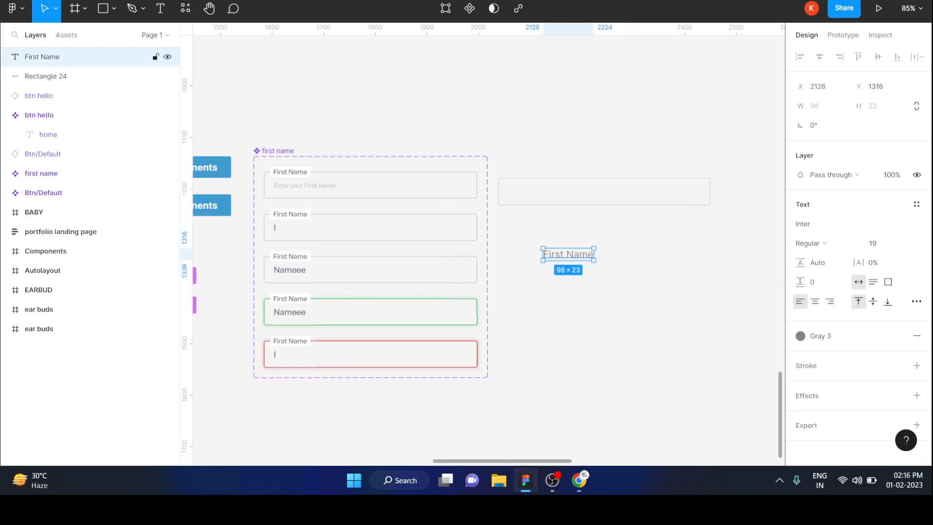
{"action": "key", "text": "shift+a"}
{"action": "key", "text": "Escape"}
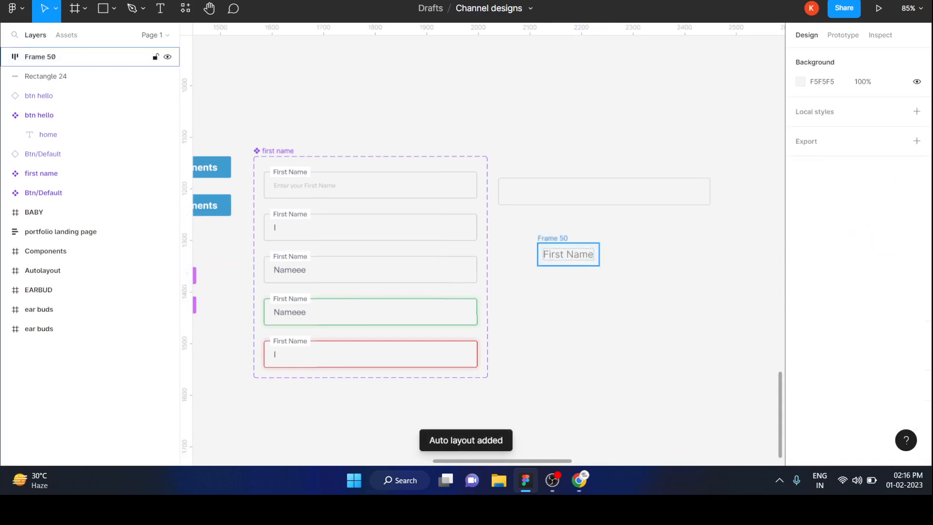
{"action": "left_click", "coordinate": [87, 57]}
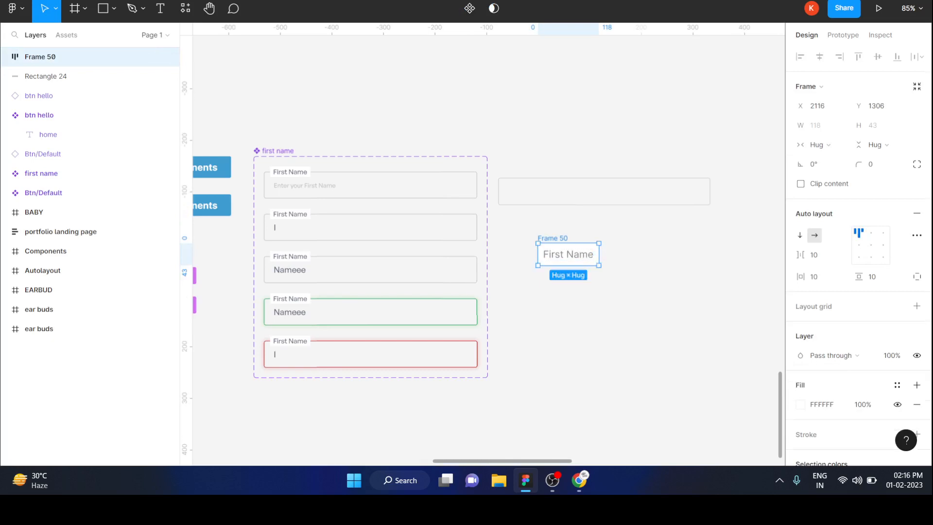
{"action": "key", "text": "Escape"}
{"action": "left_click", "coordinate": [568, 254]}
{"action": "key", "text": "Escape"}
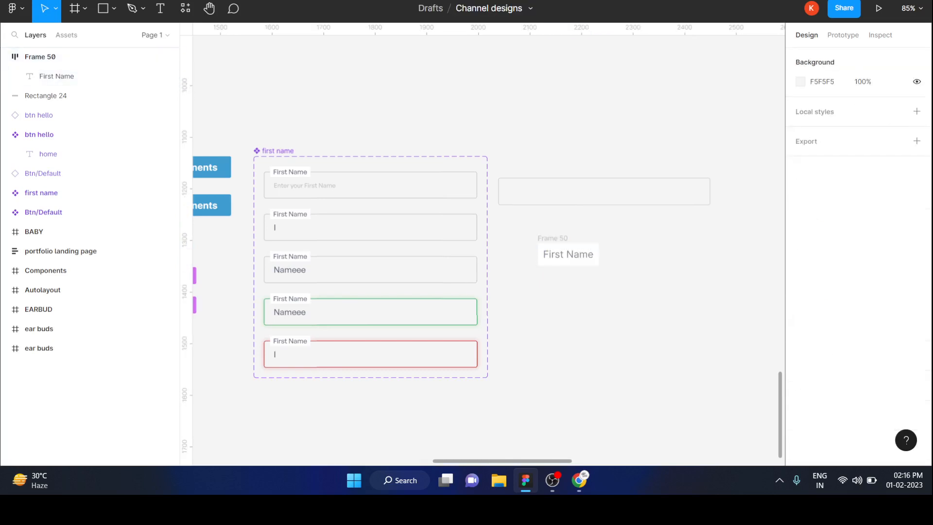
Step: Place the First Name label frame over the rectangle's upper edge near its left end, at about X 2062, Y 1158
{"action": "left_click_drag", "start_coordinate": [568, 255], "coordinate": [540, 181]}
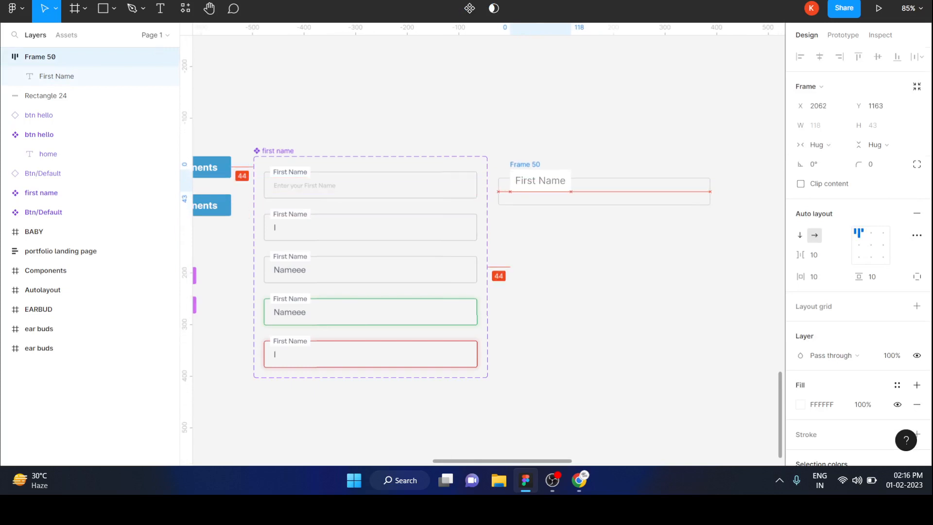
{"action": "left_click_drag", "start_coordinate": [541, 180], "coordinate": [541, 180]}
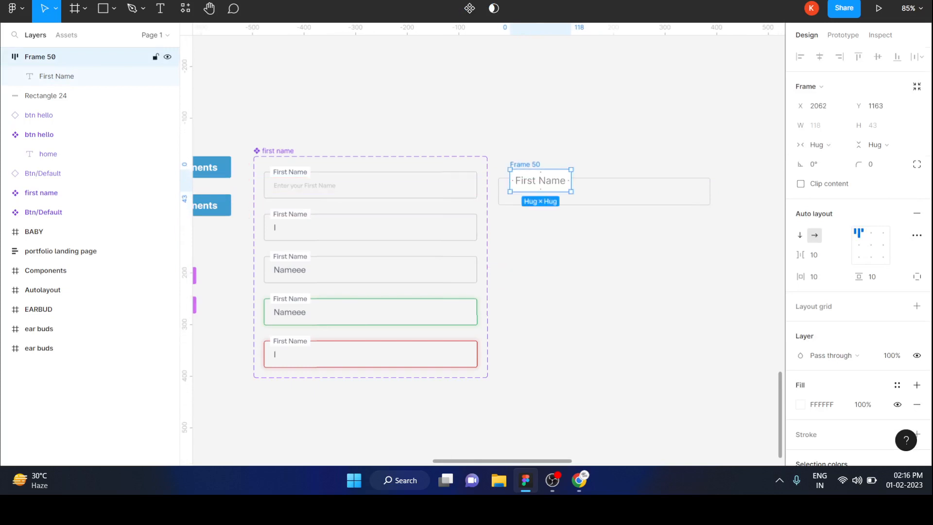
{"action": "scroll", "coordinate": [521, 165], "scroll_direction": "up", "scroll_amount": 3}
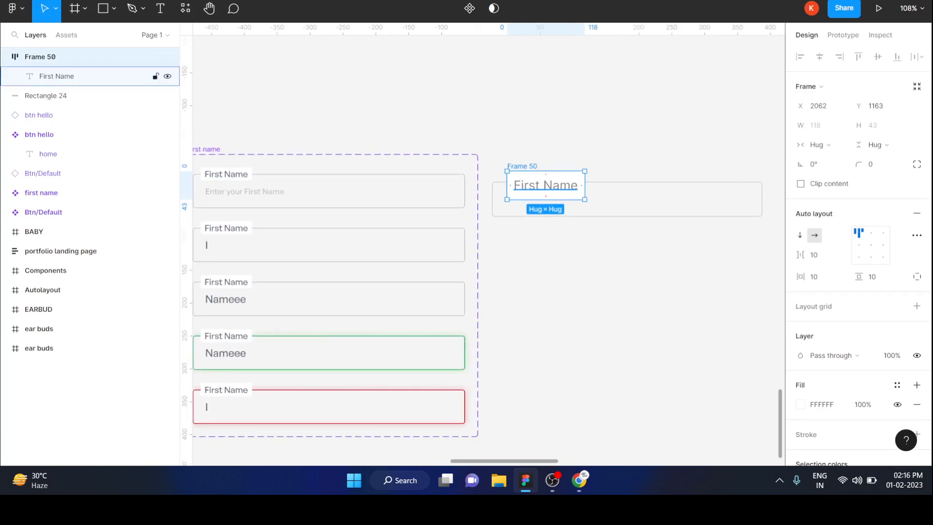
{"action": "key", "text": "Up"}
{"action": "key", "text": "Up"}
{"action": "key", "text": "Up"}
{"action": "key", "text": "Up"}
{"action": "key", "text": "Up"}
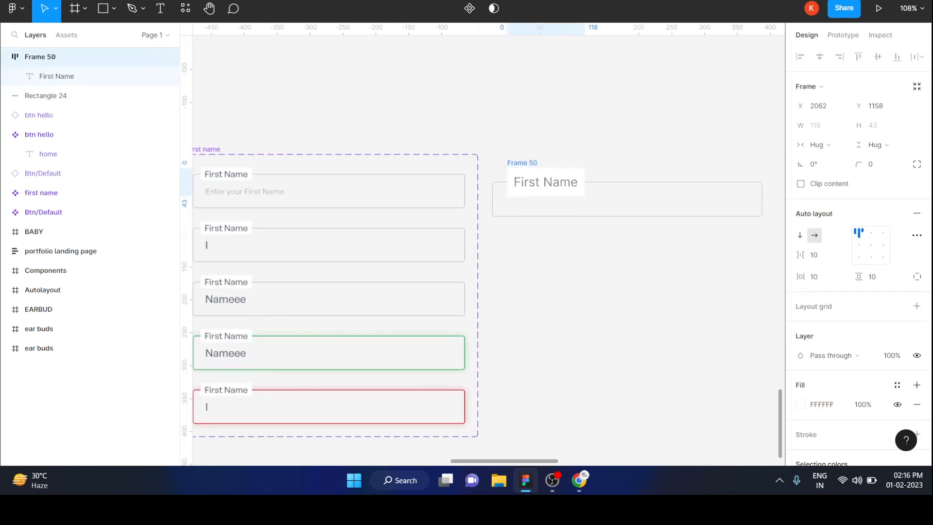
{"action": "left_click", "coordinate": [585, 292]}
{"action": "scroll", "coordinate": [586, 291], "scroll_direction": "down", "scroll_amount": 1}
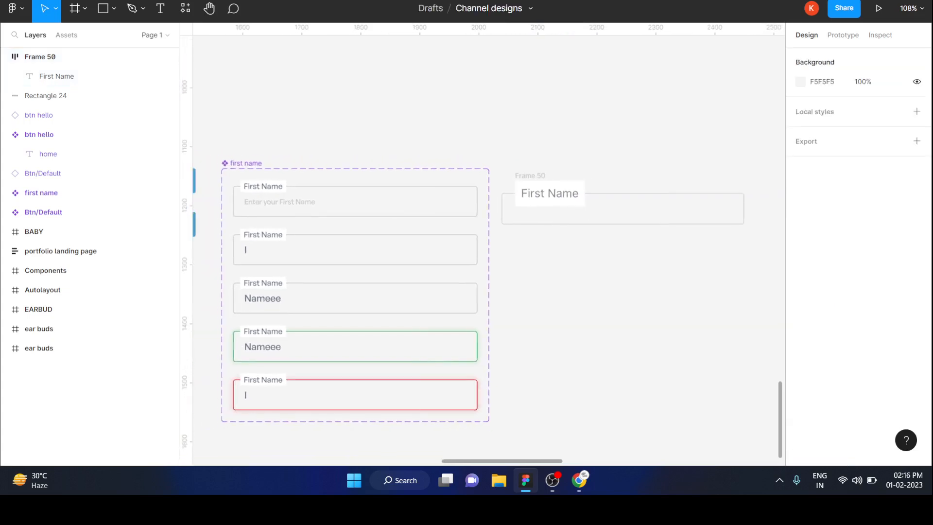
Step: Add the text "Enter your First Name" below the rectangle, at about X 2088, Y 1302
{"action": "key", "text": "t"}
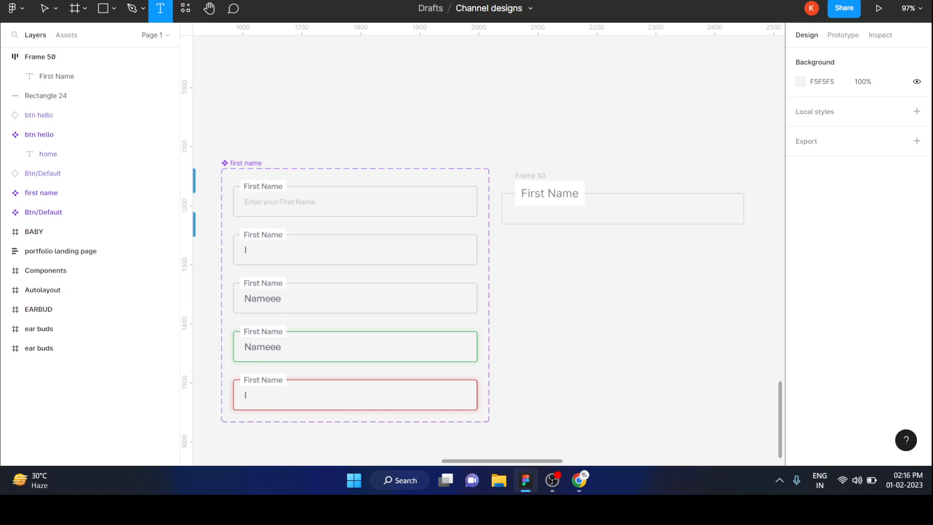
{"action": "left_click", "coordinate": [531, 271]}
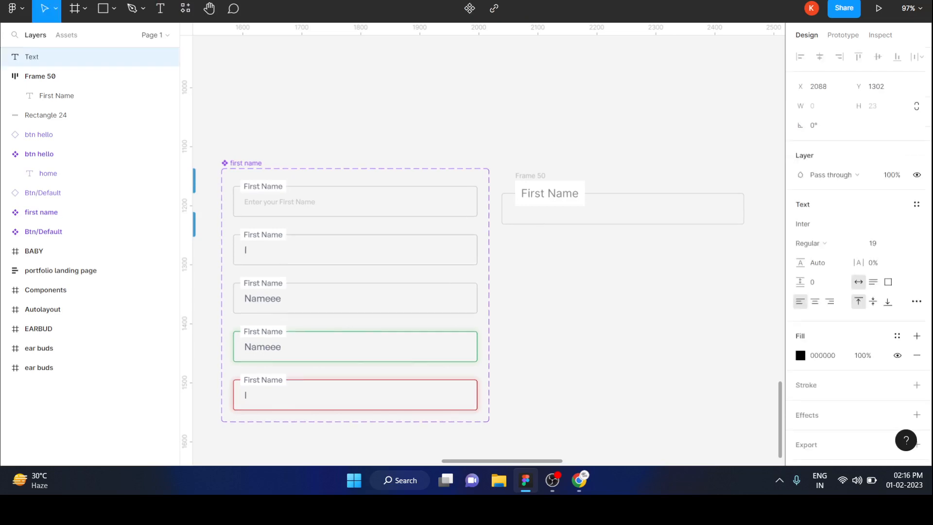
{"action": "type", "text": "Enter"}
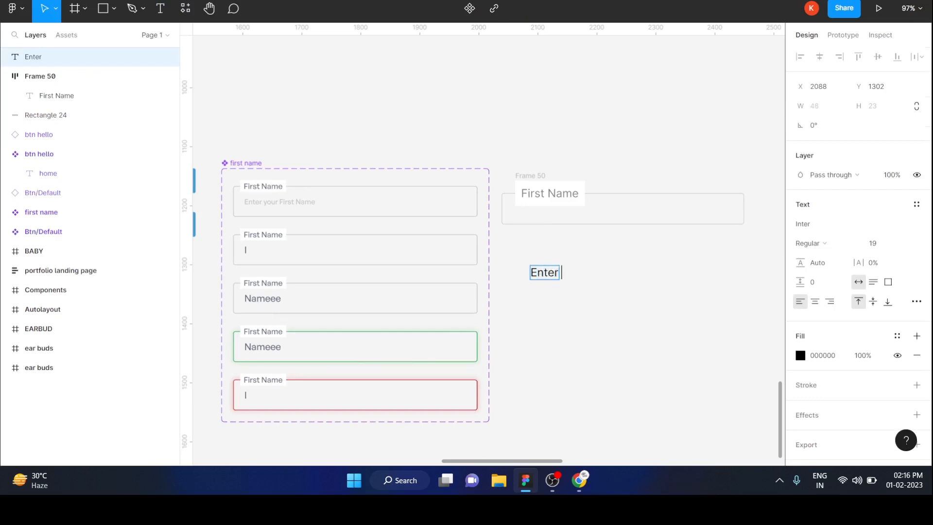
{"action": "type", "text": " your Fi"}
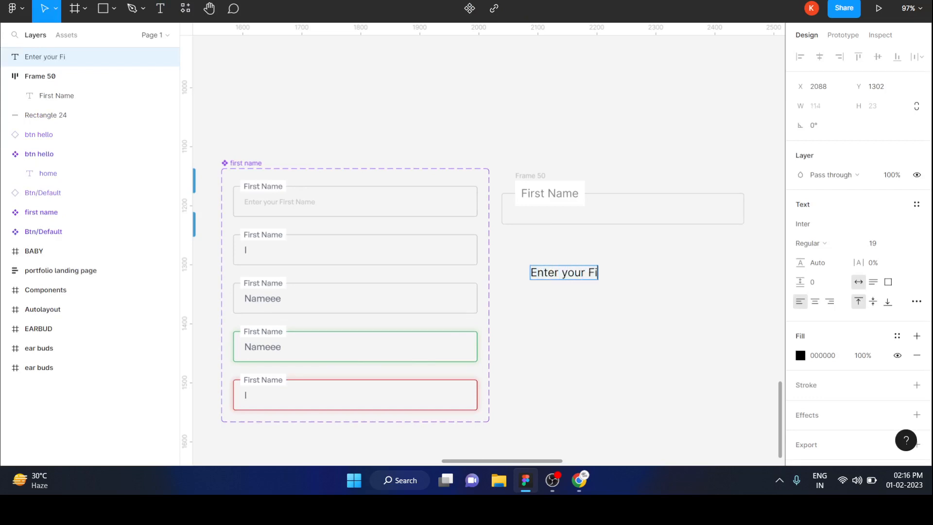
{"action": "type", "text": "rst Name"}
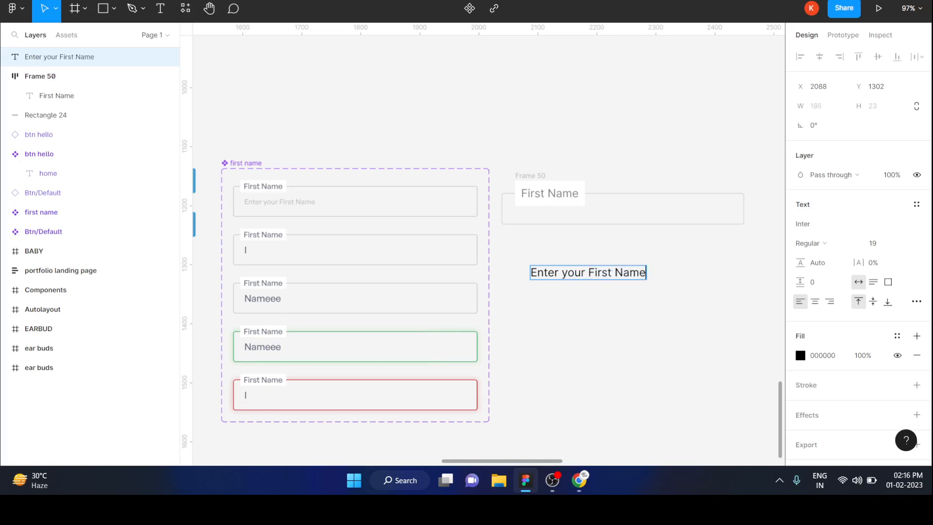
Step: Set the fill of the Enter your First Name text to light gray DCDCDC
{"action": "key", "text": "ctrl+a"}
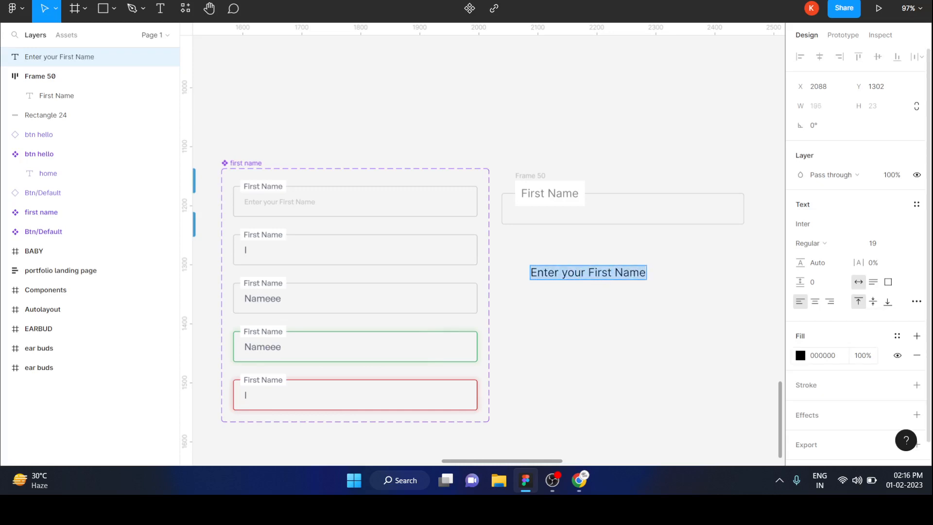
{"action": "left_click", "coordinate": [800, 355]}
{"action": "type", "text": "DCDCDC"}
{"action": "key", "text": "Return"}
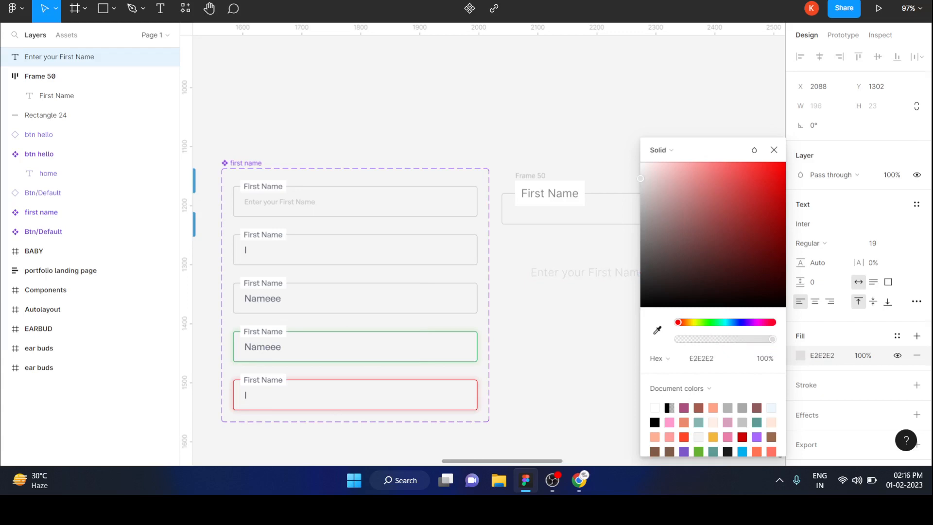
{"action": "left_click_drag", "start_coordinate": [641, 181], "coordinate": [641, 182]}
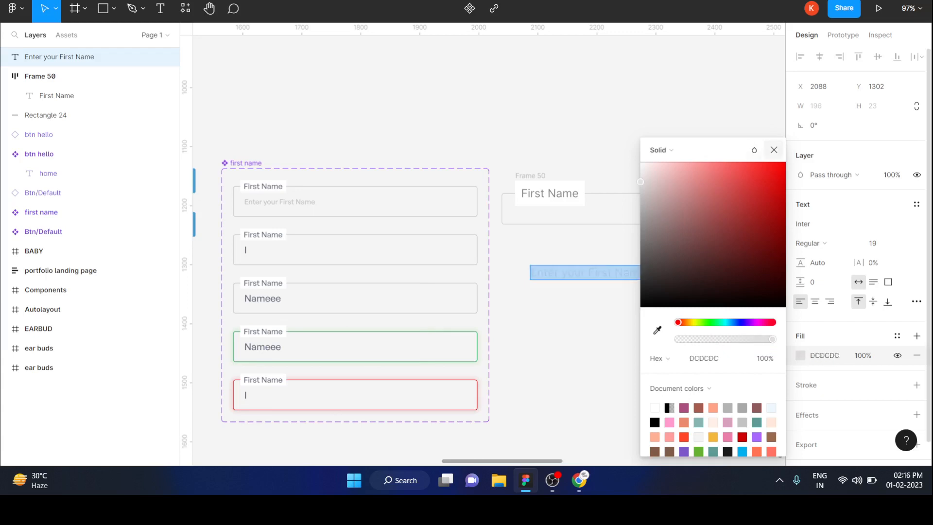
{"action": "left_click", "coordinate": [774, 150]}
Step: Set the placeholder text's font size to 13 and move it inside the rectangle under the label, to about X 2062, Y 1203
{"action": "left_click", "coordinate": [879, 243]}
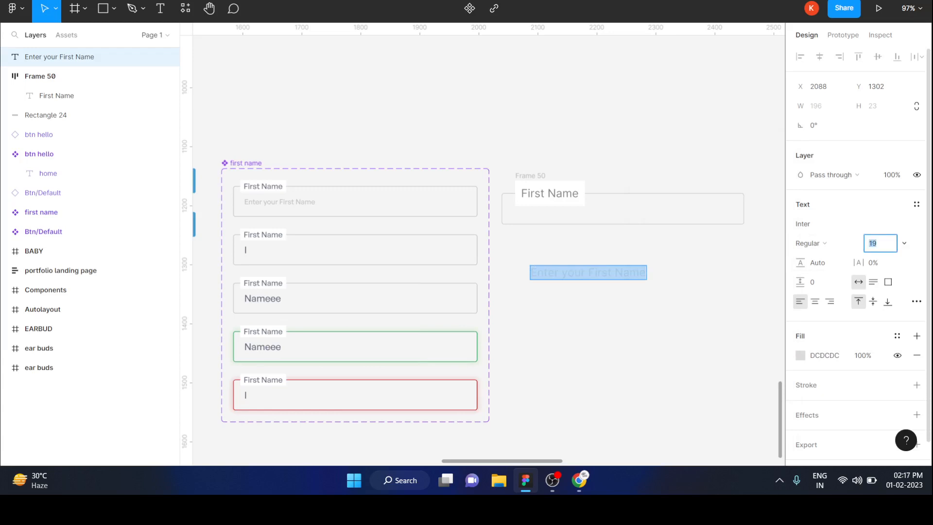
{"action": "type", "text": "13"}
{"action": "key", "text": "Return"}
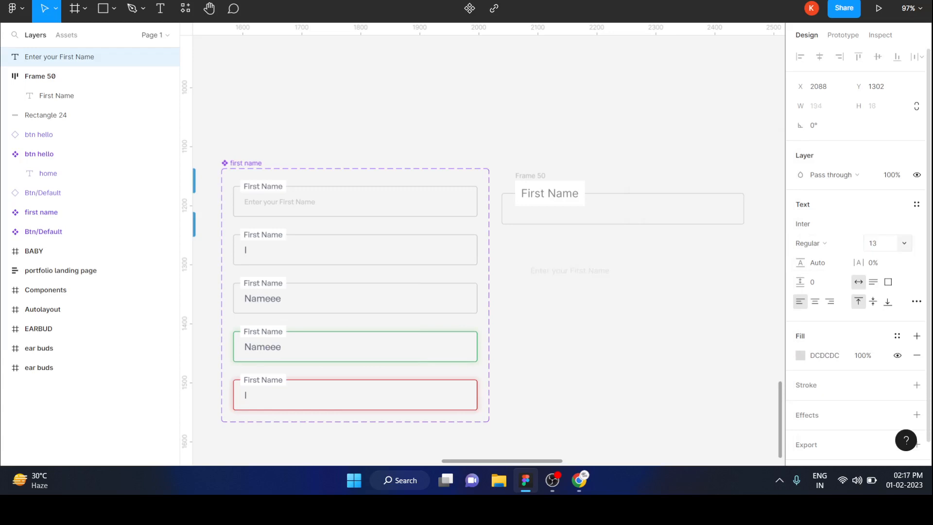
{"action": "left_click_drag", "start_coordinate": [570, 270], "coordinate": [556, 213]}
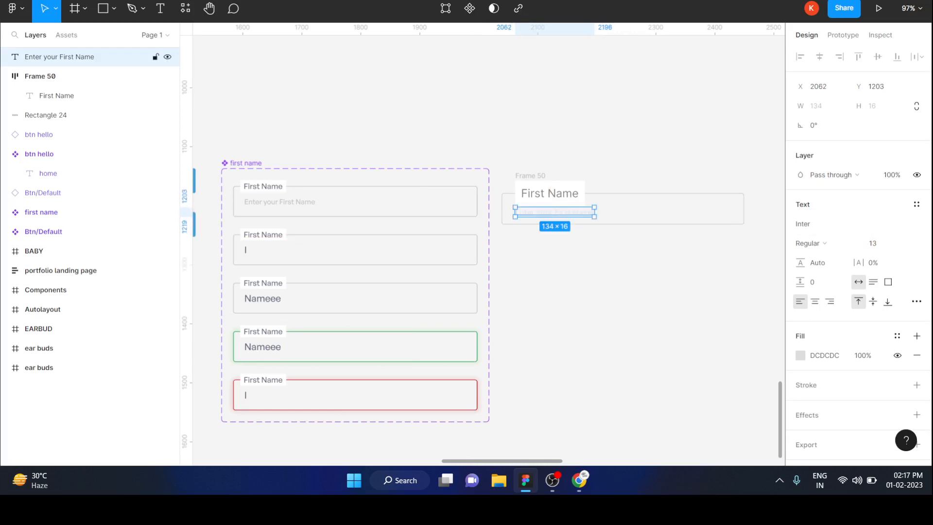
Step: Reduce the First Name label frame's vertical padding to 0 and move the frame down to about Y 1162
{"action": "left_click", "coordinate": [531, 176]}
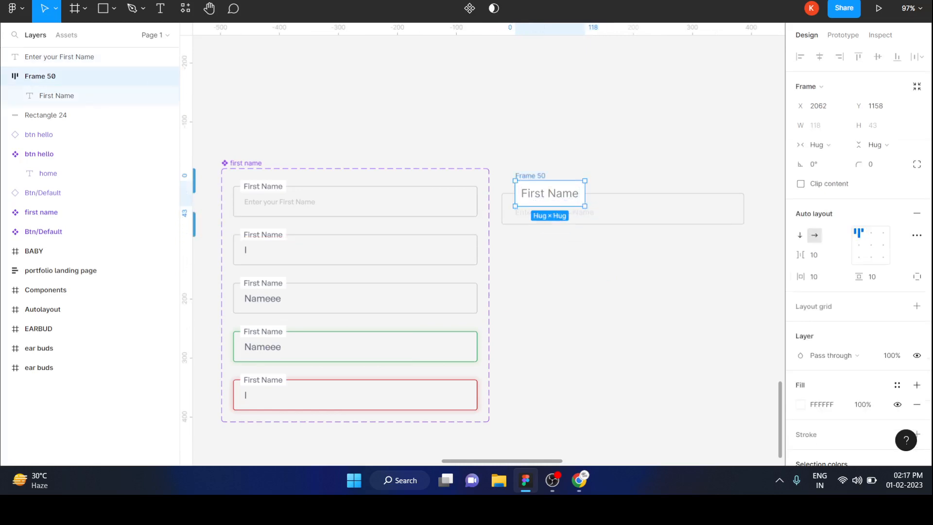
{"action": "left_click_drag", "start_coordinate": [859, 279], "coordinate": [859, 282]}
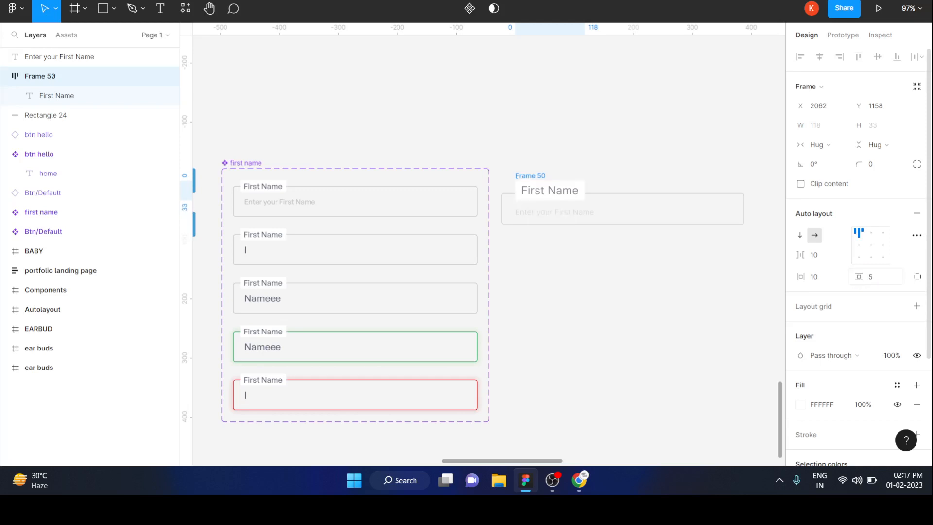
{"action": "scroll", "coordinate": [604, 260], "scroll_direction": "up", "scroll_amount": 5}
{"action": "scroll", "coordinate": [488, 243], "scroll_direction": "up", "scroll_amount": 3}
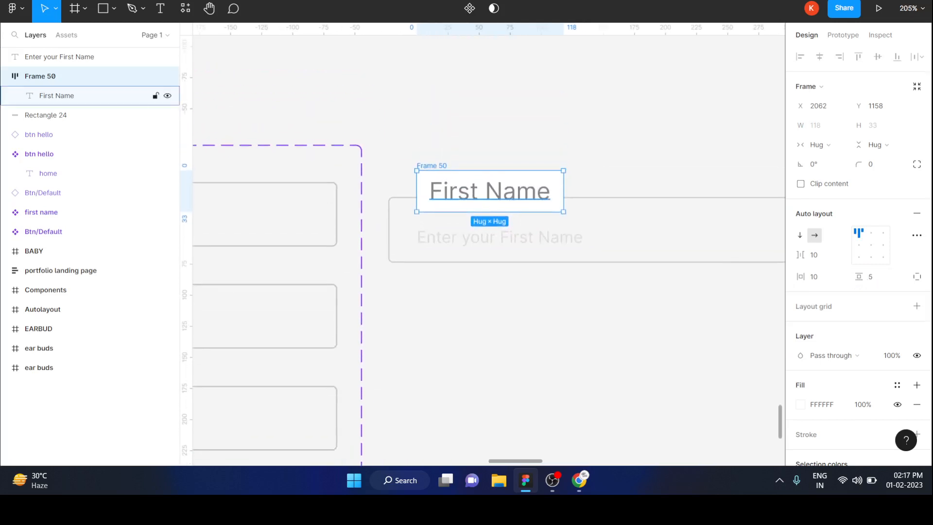
{"action": "left_click_drag", "start_coordinate": [489, 191], "coordinate": [490, 196]}
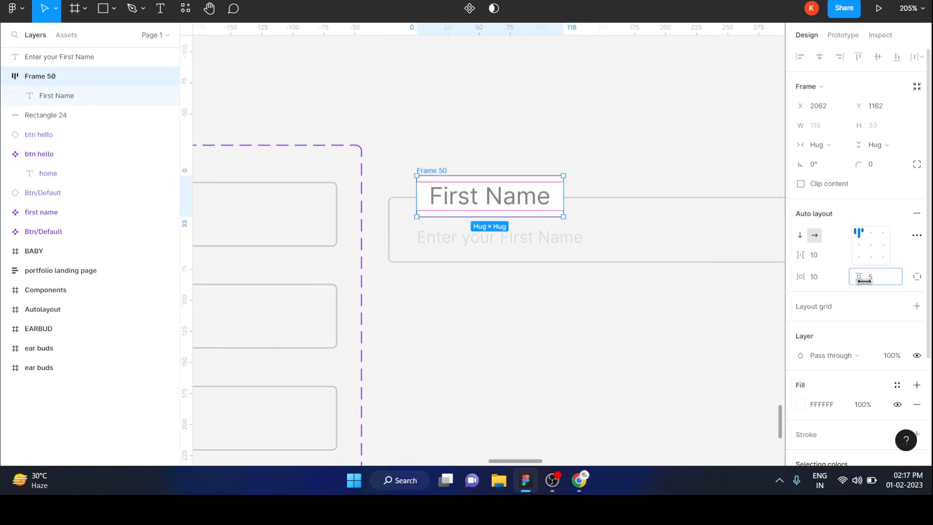
{"action": "left_click_drag", "start_coordinate": [864, 280], "coordinate": [852, 280]}
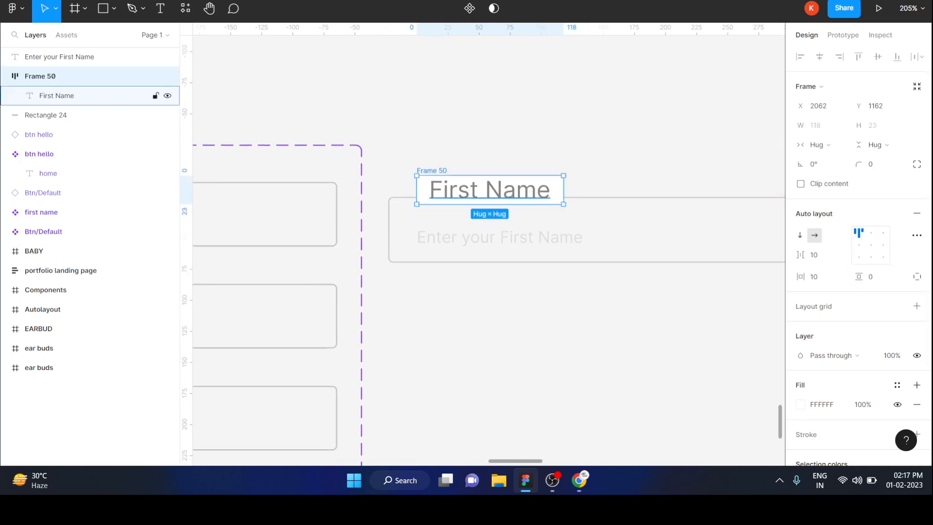
Step: Move the First Name label frame to about X 2060, Y 1167 over the rectangle's upper edge and shift the placeholder text slightly up
{"action": "left_click_drag", "start_coordinate": [490, 190], "coordinate": [487, 195]}
{"action": "key", "text": "Down"}
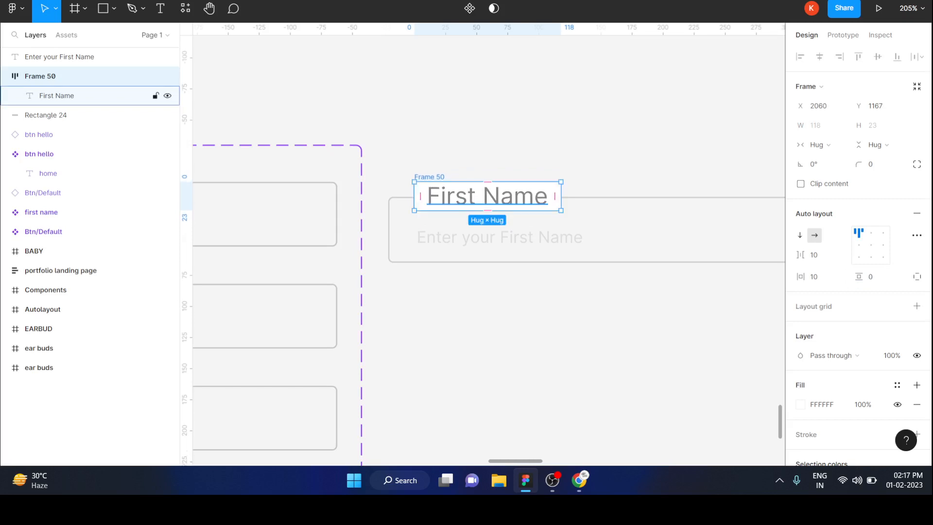
{"action": "left_click_drag", "start_coordinate": [498, 237], "coordinate": [497, 231]}
{"action": "left_click", "coordinate": [487, 336]}
Step: Create one component from the rectangle, the First Name label frame and the placeholder text
{"action": "scroll", "coordinate": [487, 336], "scroll_direction": "down", "scroll_amount": 4}
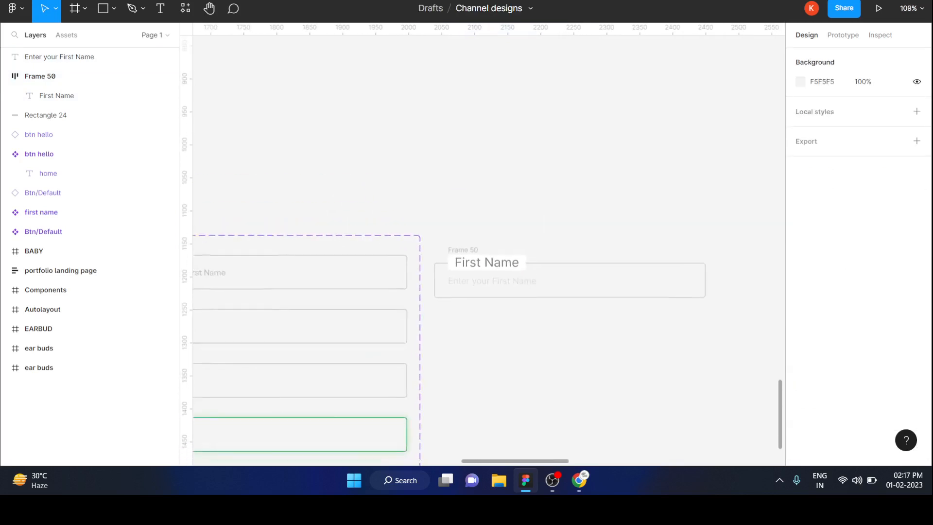
{"action": "scroll", "coordinate": [487, 336], "scroll_direction": "down", "scroll_amount": 2}
{"action": "scroll", "coordinate": [487, 336], "scroll_direction": "down", "scroll_amount": 4}
{"action": "scroll", "coordinate": [469, 357], "scroll_direction": "up", "scroll_amount": 5}
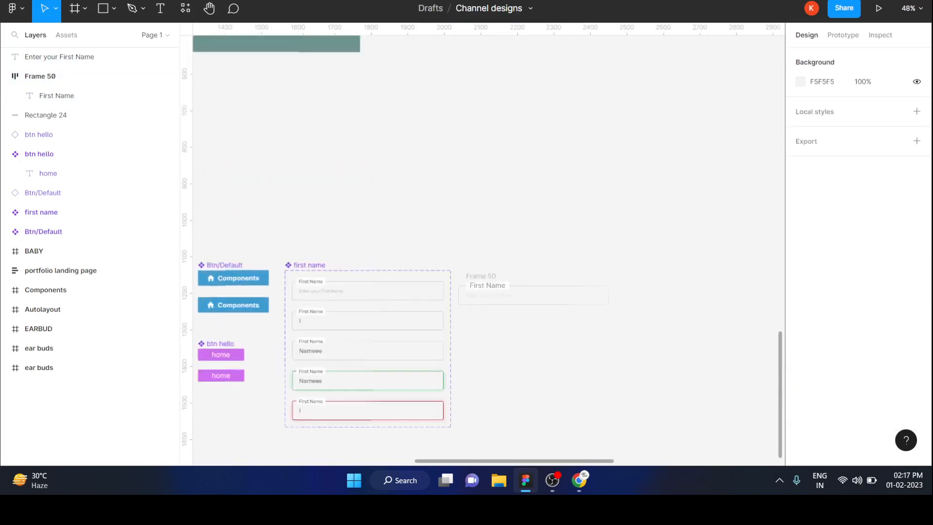
{"action": "left_click_drag", "start_coordinate": [455, 163], "coordinate": [466, 241]}
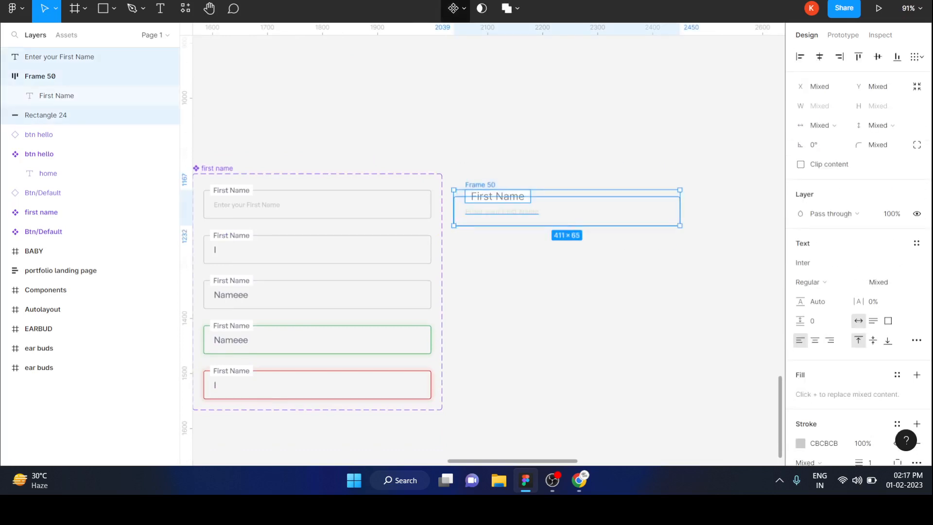
{"action": "left_click", "coordinate": [453, 9]}
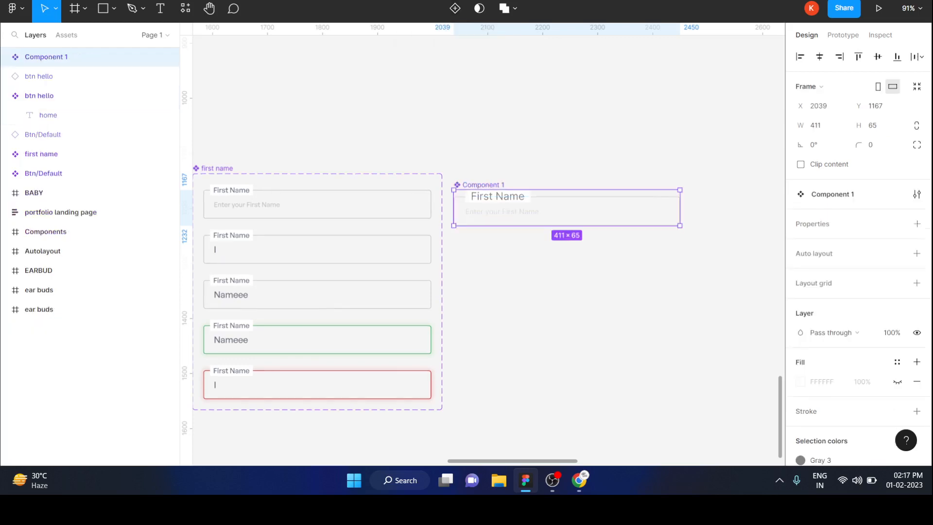
{"action": "key", "text": "Escape"}
Step: Rename the new input field component as First
{"action": "double_click", "coordinate": [483, 185]}
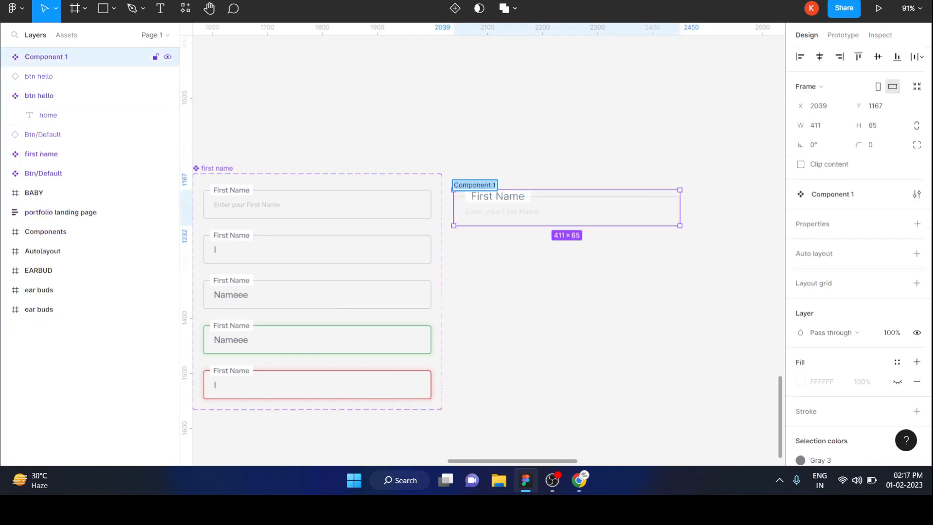
{"action": "type", "text": "First"}
{"action": "key", "text": "Return"}
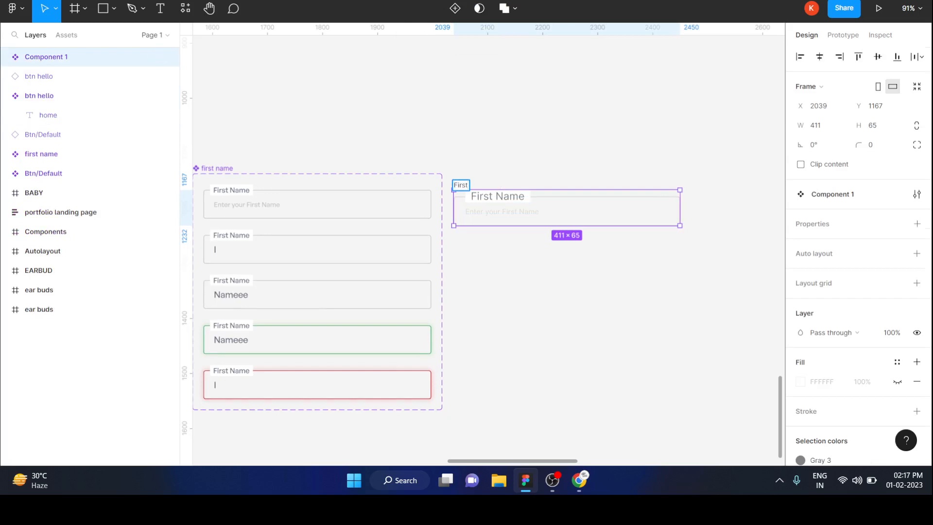
{"action": "key", "text": "Escape"}
Step: Search the assets for "first", place a trial instance of the First component at about X 2101, Y 1214, and delete it
{"action": "left_click_drag", "start_coordinate": [534, 211], "coordinate": [564, 157]}
{"action": "key", "text": "alt+2"}
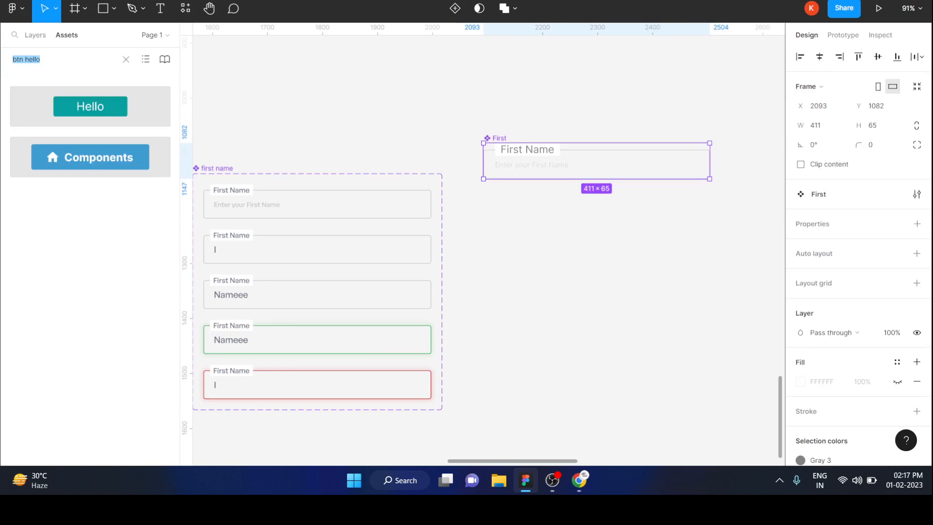
{"action": "key", "text": "BackSpace"}
{"action": "type", "text": "first"}
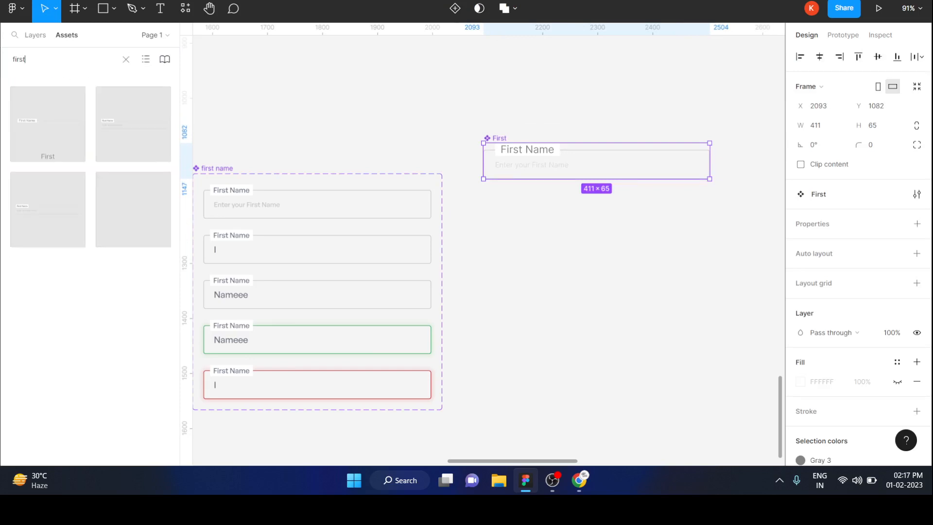
{"action": "left_click_drag", "start_coordinate": [47, 124], "coordinate": [601, 234]}
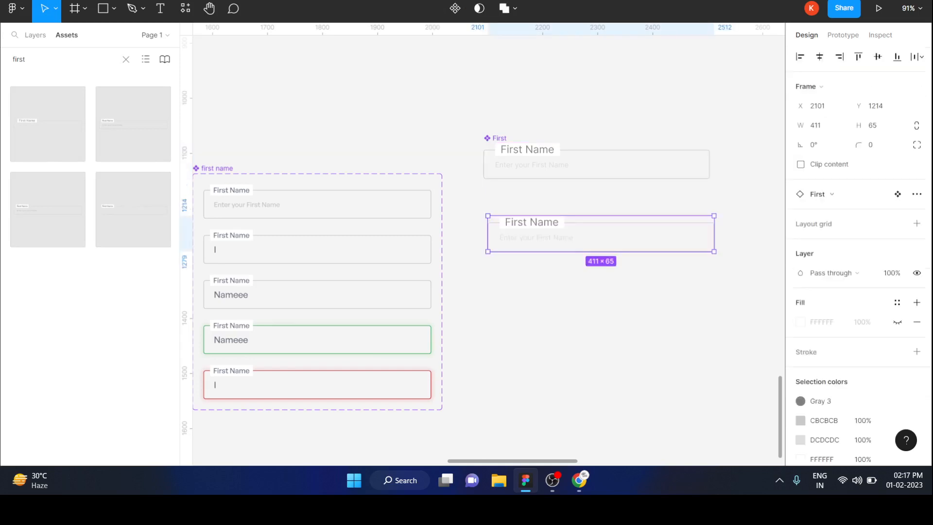
{"action": "key", "text": "Delete"}
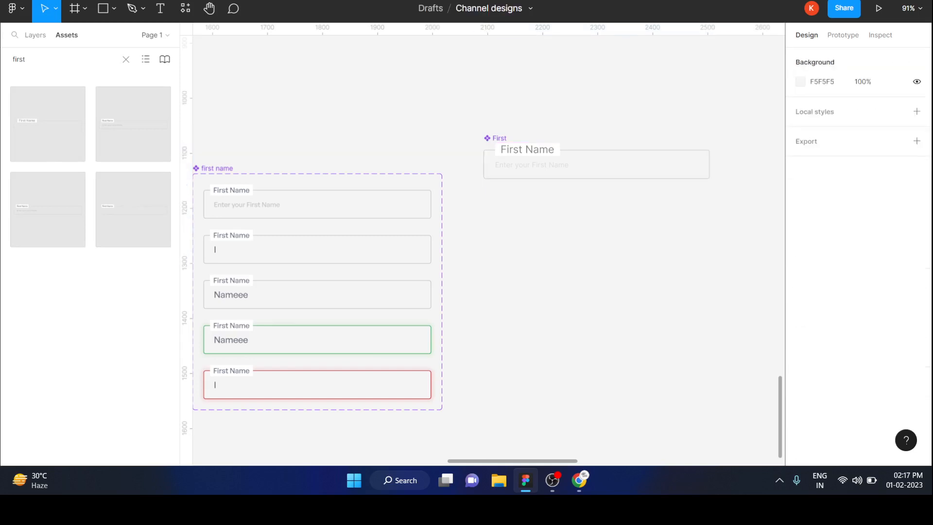
Step: Move the First component to about X 2089, Y 1150, beside the existing first name component set
{"action": "left_click_drag", "start_coordinate": [597, 165], "coordinate": [594, 203]}
{"action": "scroll", "coordinate": [594, 202], "scroll_direction": "down", "scroll_amount": 1}
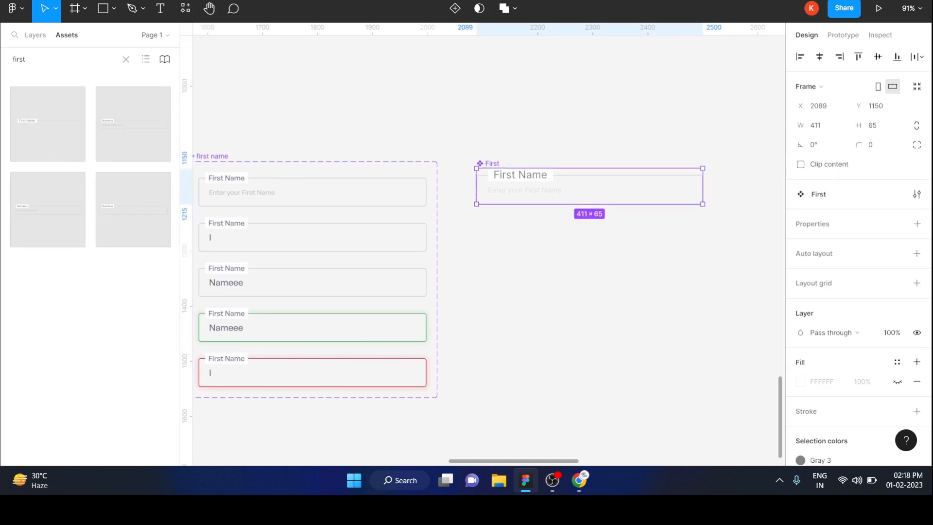
{"action": "key", "text": "Escape"}
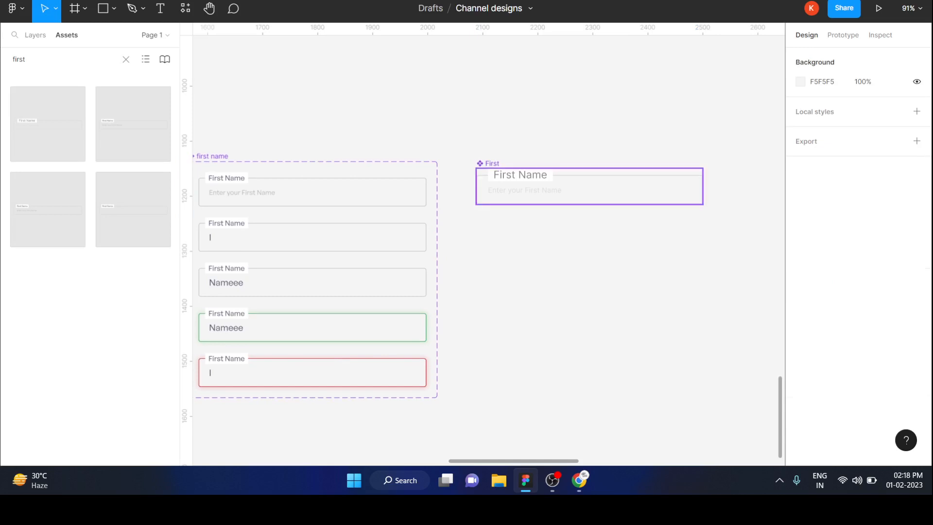
Step: Add a second variant to the First component
{"action": "left_click", "coordinate": [590, 187]}
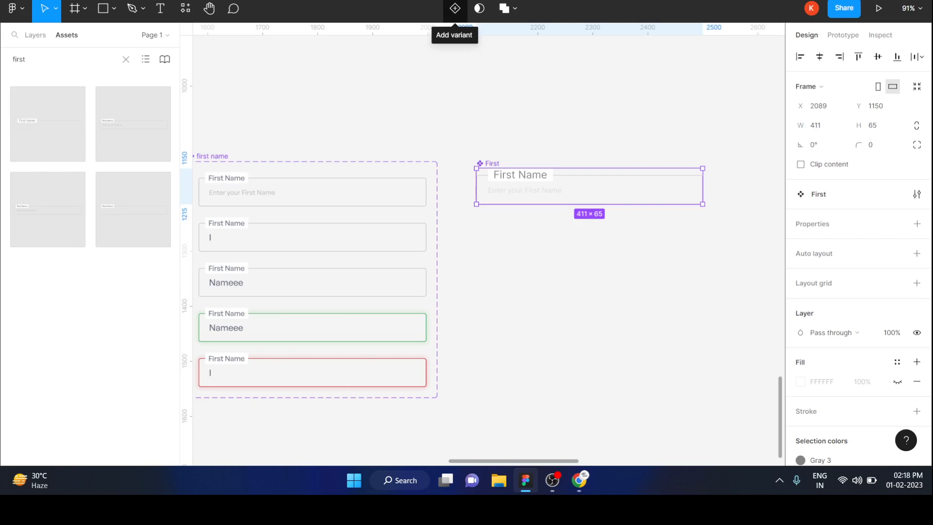
{"action": "left_click", "coordinate": [455, 8]}
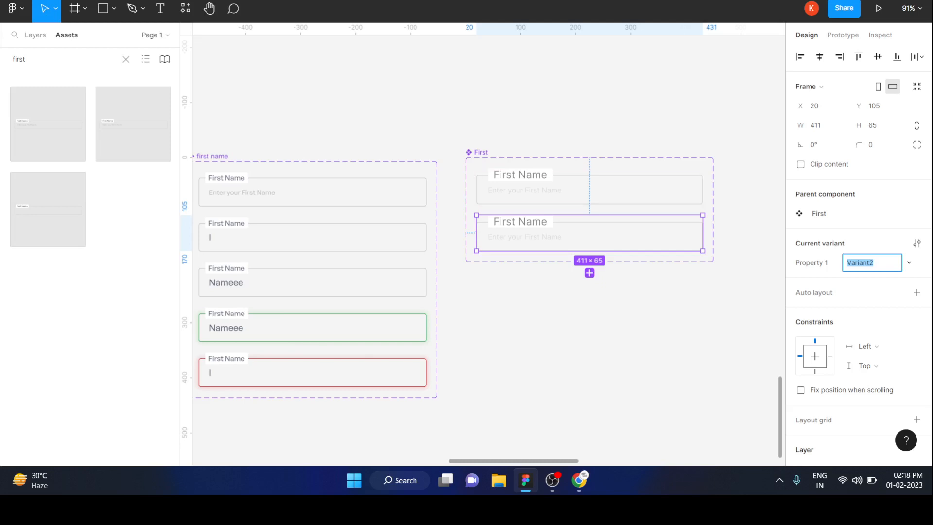
{"action": "key", "text": "Escape"}
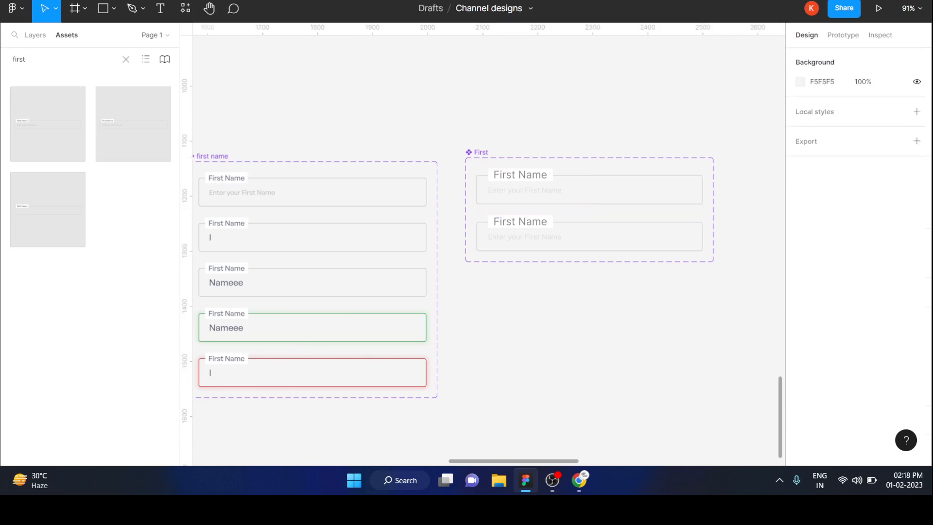
{"action": "right_click", "coordinate": [513, 303]}
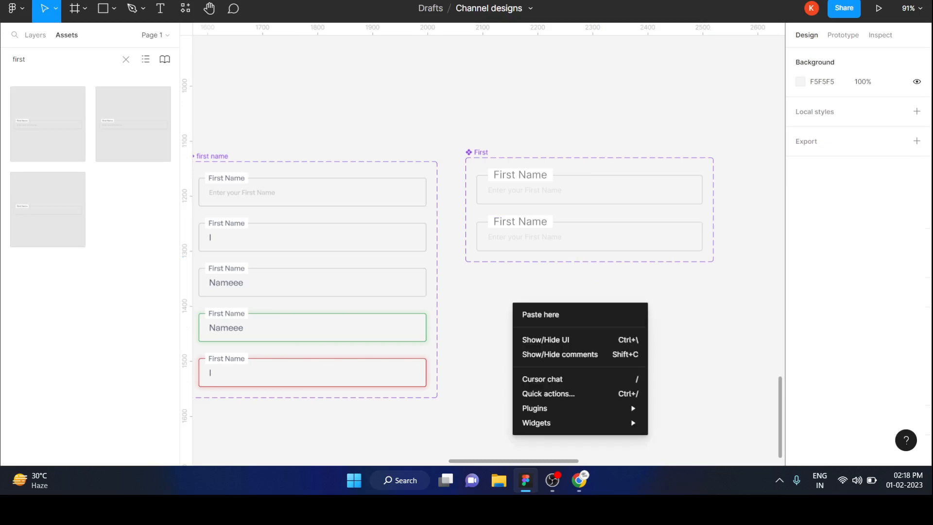
{"action": "key", "text": "Escape"}
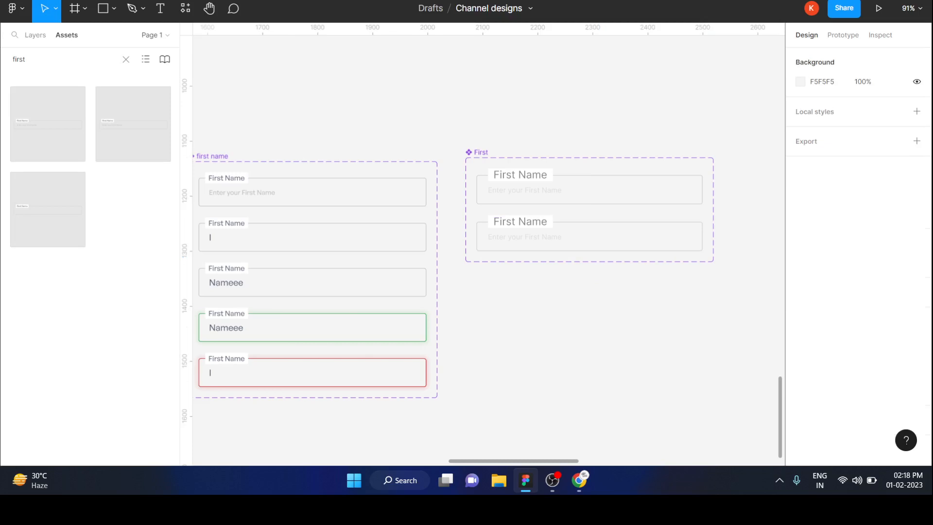
Step: Replace the placeholder text in the second variant with a "|" cursor character
{"action": "double_click", "coordinate": [525, 237]}
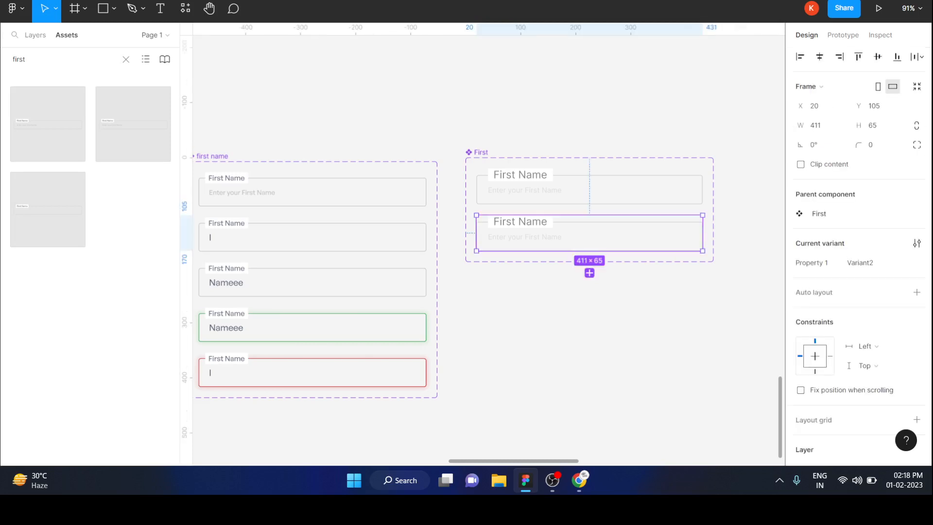
{"action": "key", "text": "Return"}
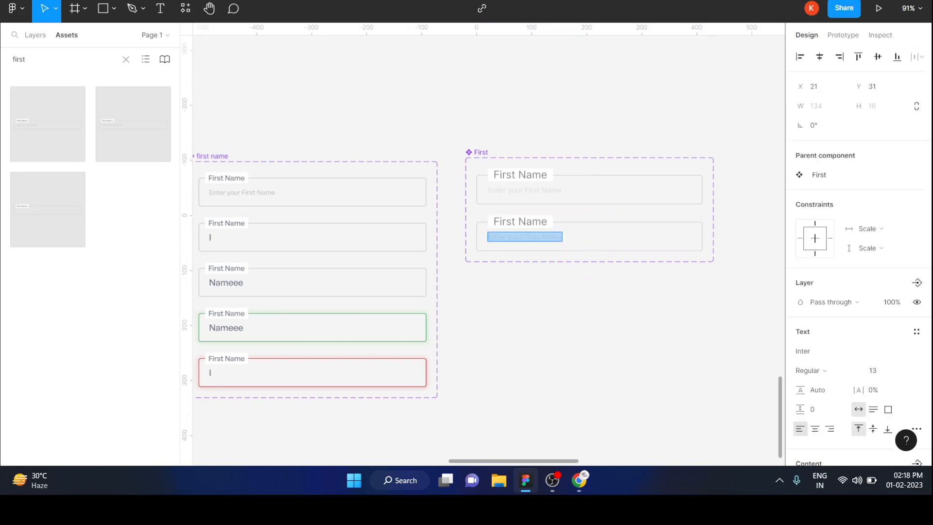
{"action": "key", "text": "BackSpace"}
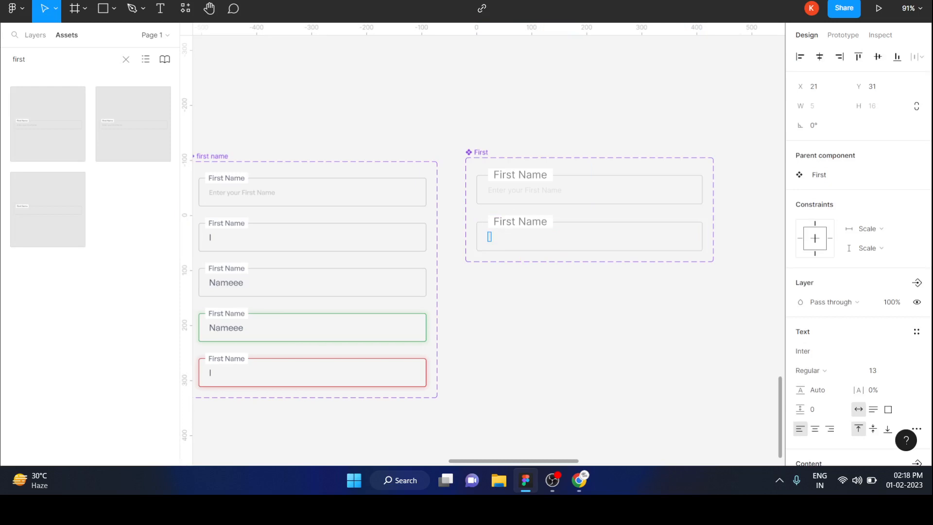
{"action": "key", "text": "Escape"}
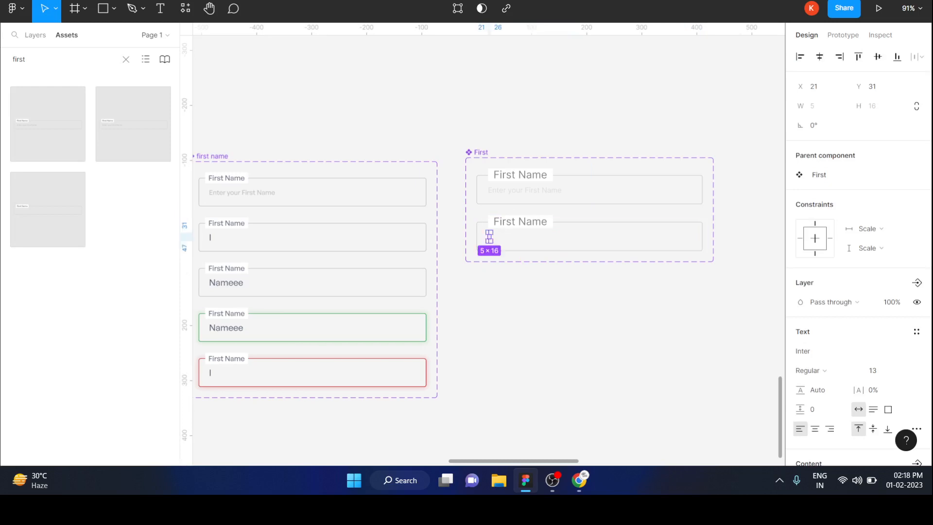
Step: Apply the Gray 2 color style to the fill of the cursor text in the second variant
{"action": "scroll", "coordinate": [858, 243], "scroll_direction": "down", "scroll_amount": 4}
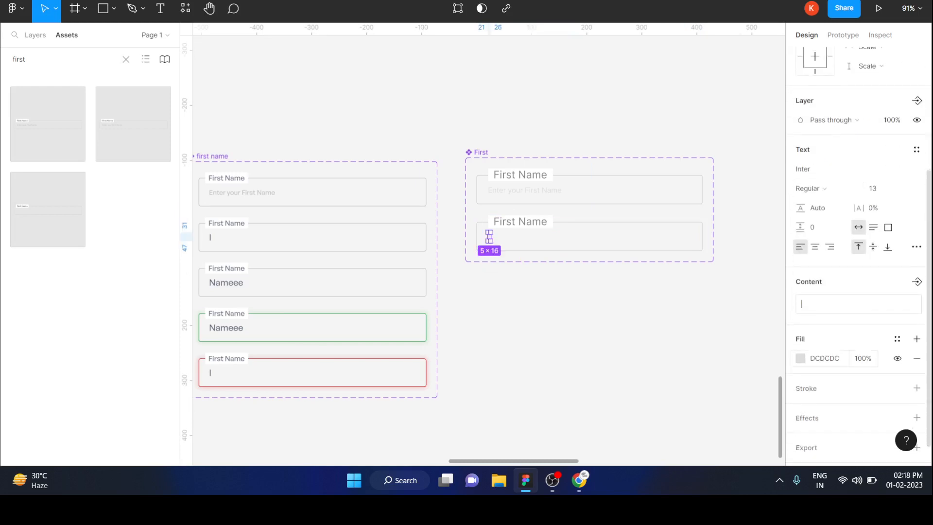
{"action": "left_click", "coordinate": [897, 339]}
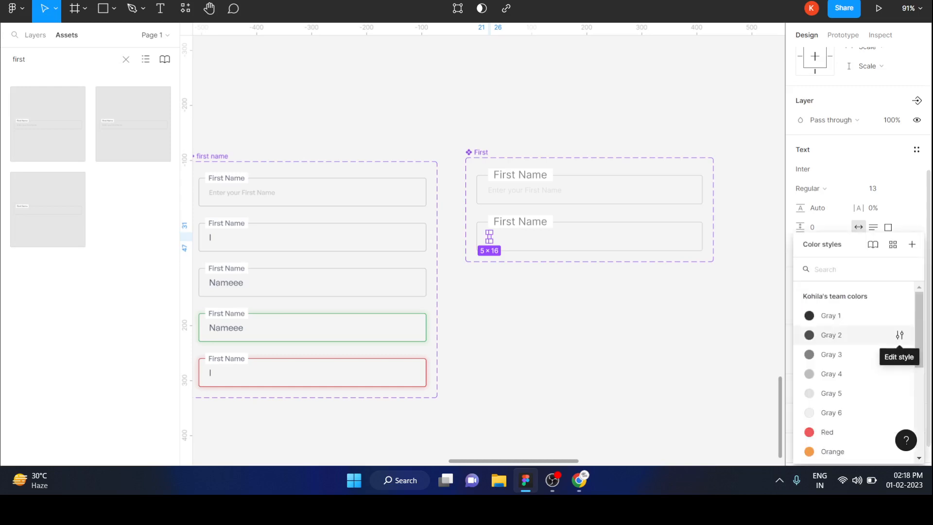
{"action": "left_click", "coordinate": [831, 336]}
{"action": "left_click", "coordinate": [680, 302]}
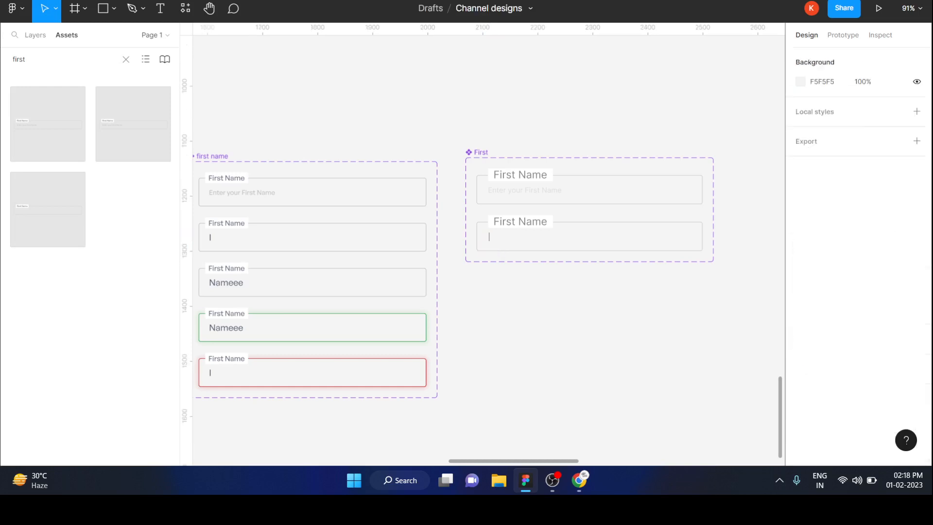
Step: Set the font size of the second variant's cursor text to 16
{"action": "double_click", "coordinate": [488, 237]}
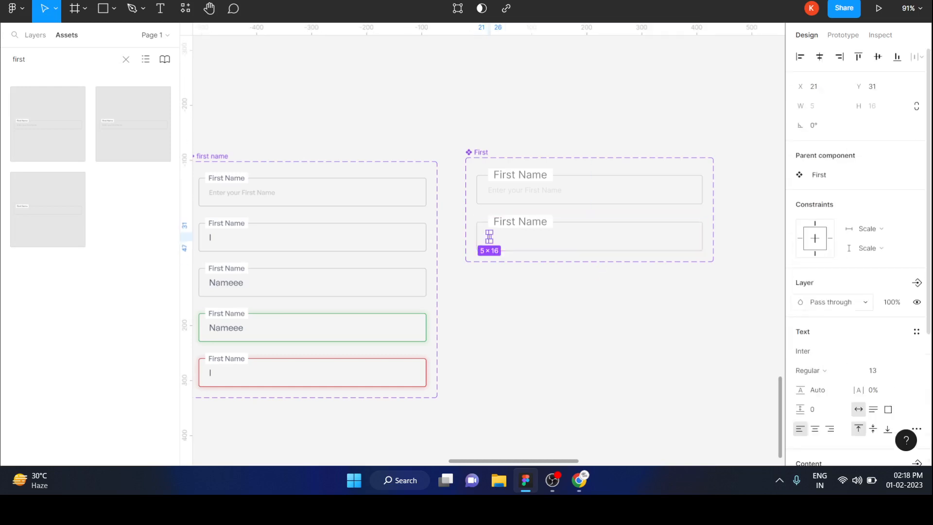
{"action": "left_click", "coordinate": [876, 370]}
{"action": "type", "text": "16"}
{"action": "key", "text": "Return"}
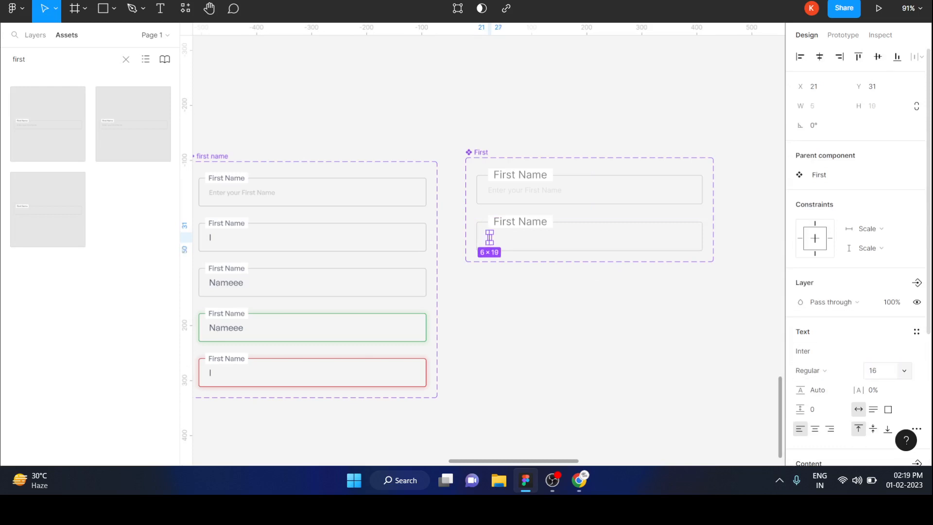
{"action": "key", "text": "Escape"}
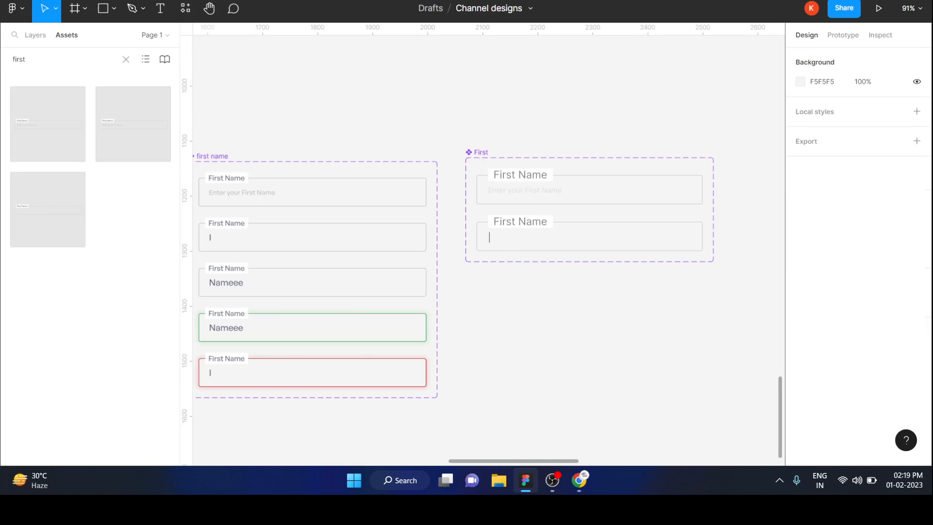
Step: Add a third variant to the First component set, based on the second variant
{"action": "left_click", "coordinate": [589, 234]}
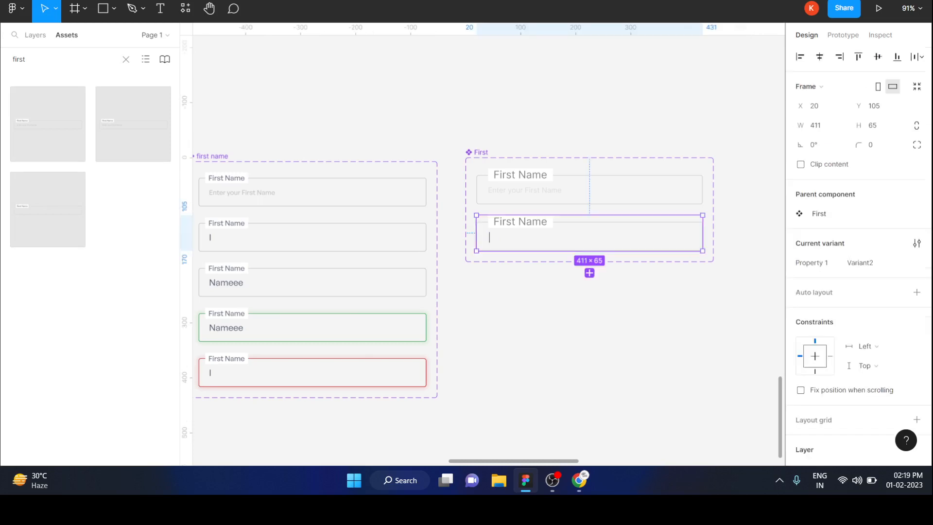
{"action": "scroll", "coordinate": [858, 253], "scroll_direction": "down", "scroll_amount": 6}
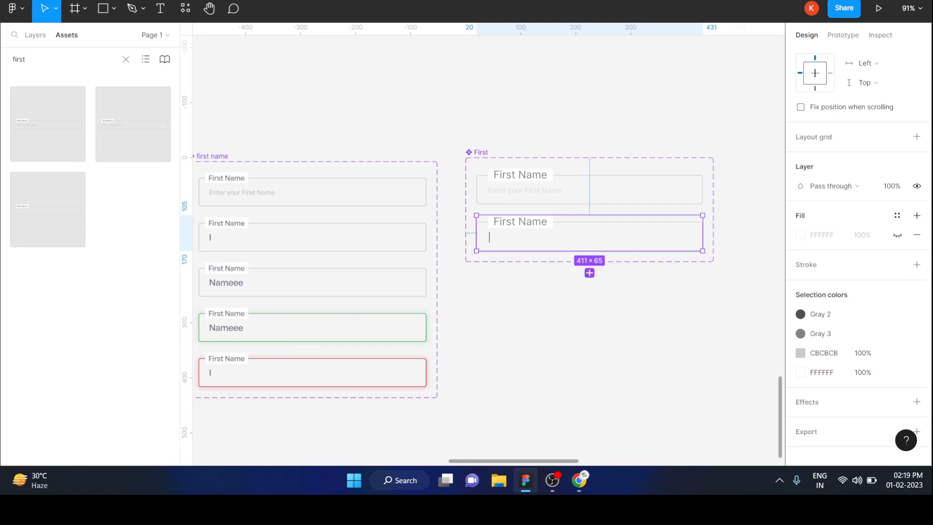
{"action": "left_click", "coordinate": [589, 273]}
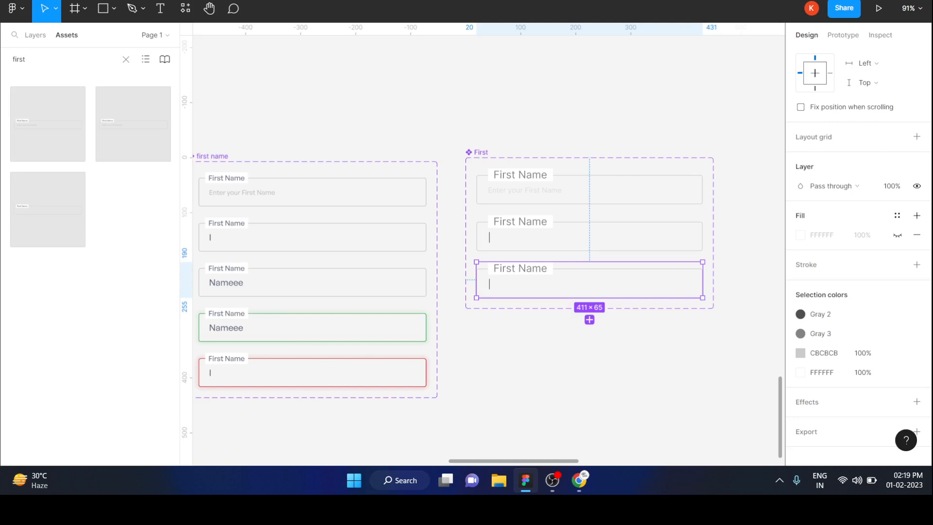
Step: Replace the cursor text in the third variant with a sample first name
{"action": "double_click", "coordinate": [489, 284]}
{"action": "double_click", "coordinate": [489, 284]}
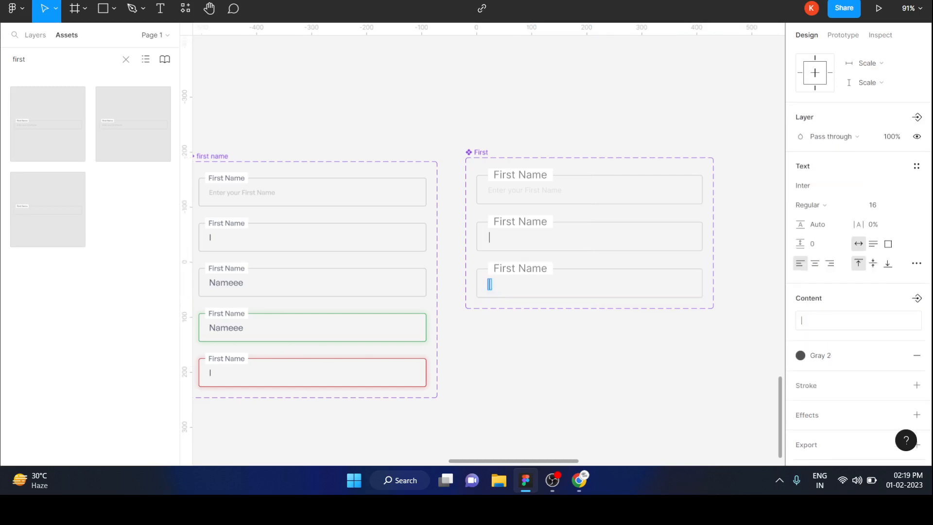
{"action": "key", "text": "BackSpace"}
{"action": "type", "text": "Kohila"}
{"action": "key", "text": "Escape"}
{"action": "key", "text": "Escape"}
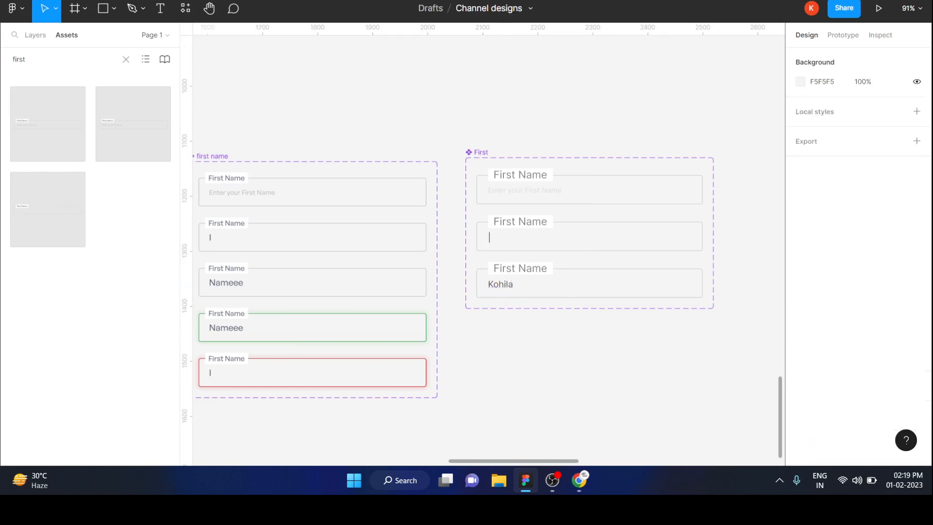
{"action": "left_click", "coordinate": [589, 280]}
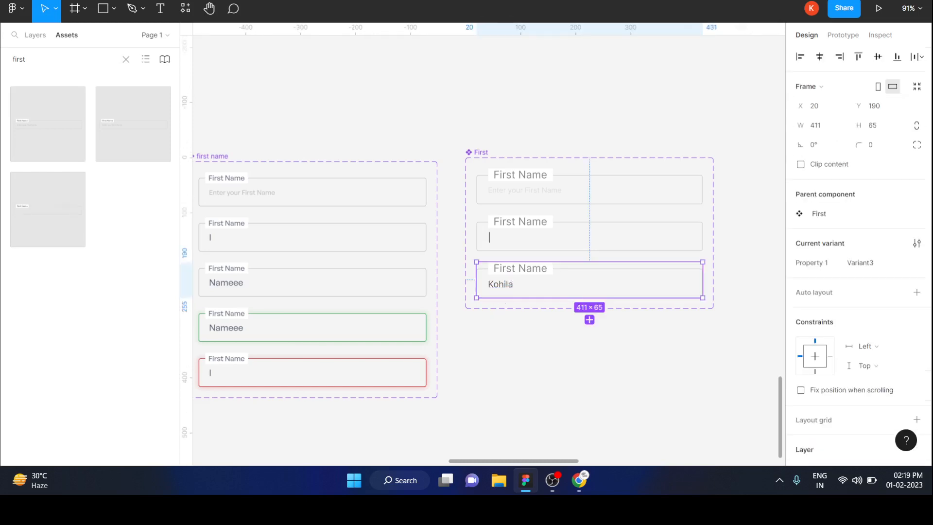
{"action": "key", "text": "Escape"}
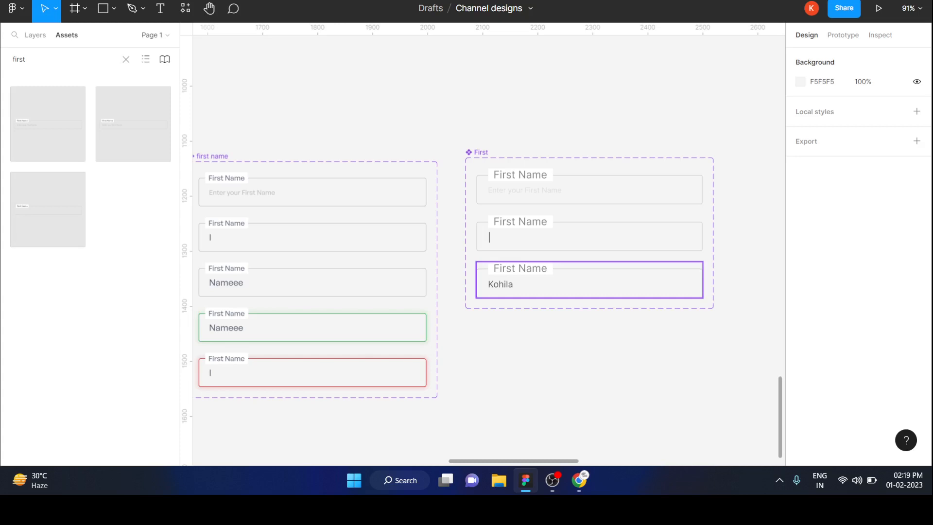
Step: Add a fourth variant to the First component set, based on the third, and set its box stroke to green 398B00
{"action": "left_click", "coordinate": [590, 280]}
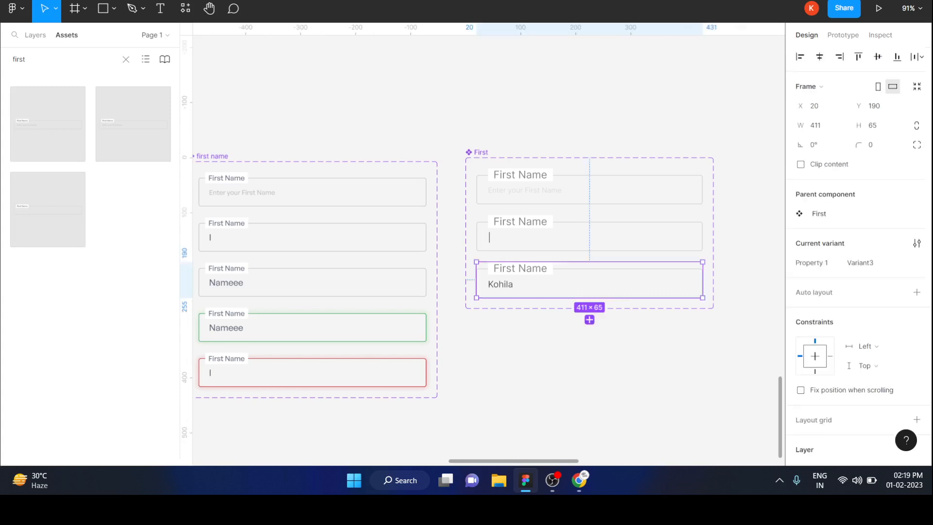
{"action": "left_click", "coordinate": [590, 320]}
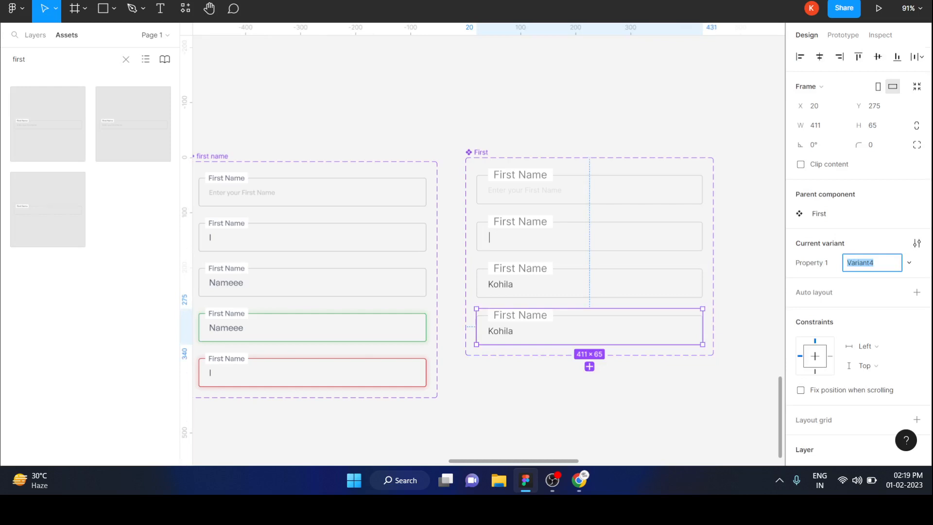
{"action": "double_click", "coordinate": [589, 331]}
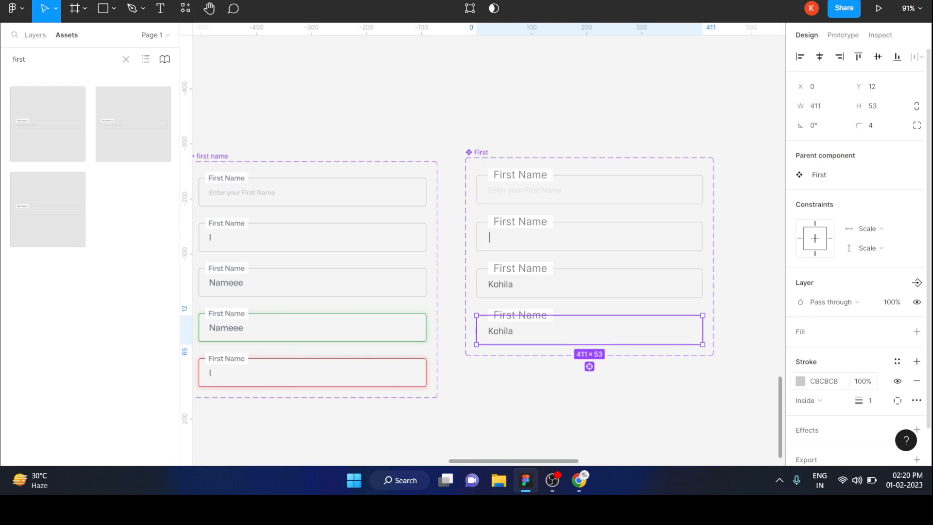
{"action": "left_click", "coordinate": [801, 381]}
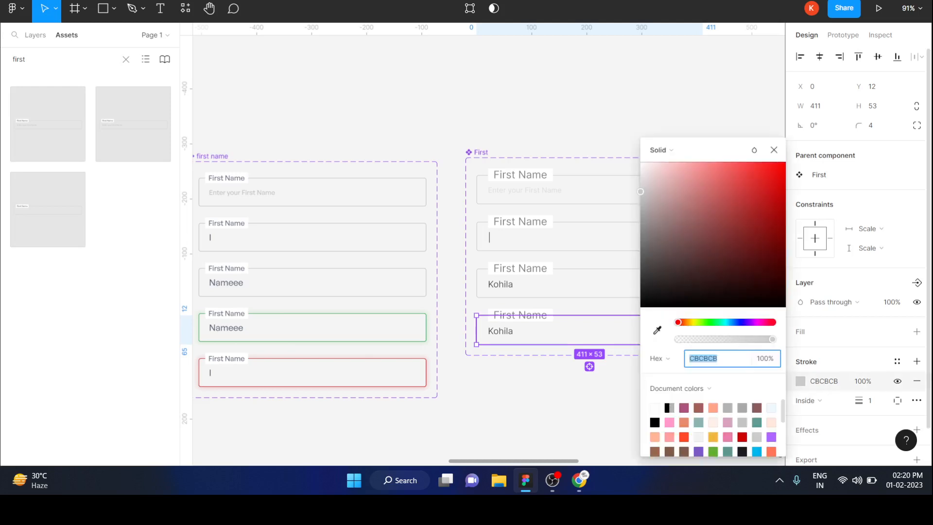
{"action": "left_click", "coordinate": [713, 451]}
{"action": "mouse_move", "coordinate": [747, 206]}
{"action": "left_mouse_down"}
{"action": "mouse_move", "coordinate": [742, 215]}
{"action": "mouse_move", "coordinate": [735, 177]}
{"action": "mouse_move", "coordinate": [716, 225]}
{"action": "mouse_move", "coordinate": [753, 246]}
{"action": "mouse_move", "coordinate": [767, 229]}
{"action": "mouse_move", "coordinate": [706, 210]}
{"action": "mouse_move", "coordinate": [778, 205]}
{"action": "mouse_move", "coordinate": [786, 228]}
{"action": "left_mouse_up"}
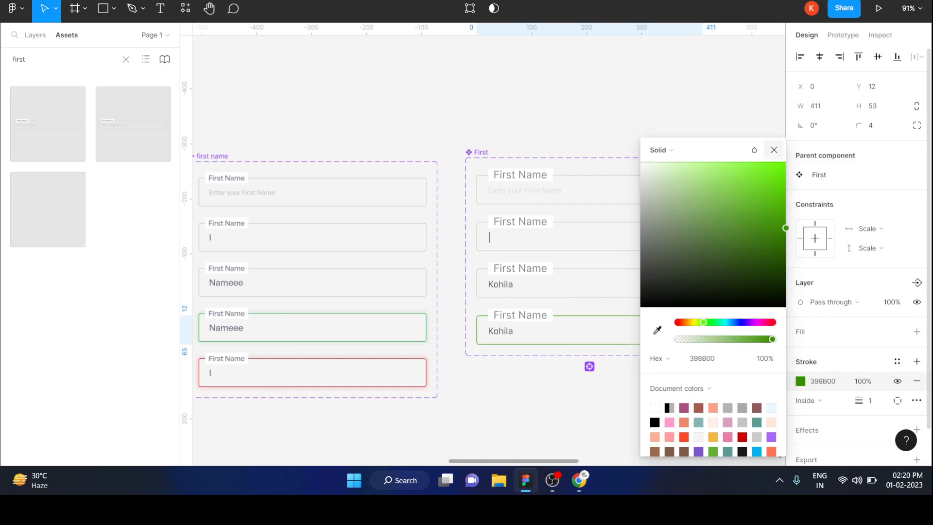
{"action": "left_click", "coordinate": [774, 150]}
Step: Add a drop shadow to the fourth variant's box and set its Y offset to 0
{"action": "scroll", "coordinate": [855, 243], "scroll_direction": "down", "scroll_amount": 1}
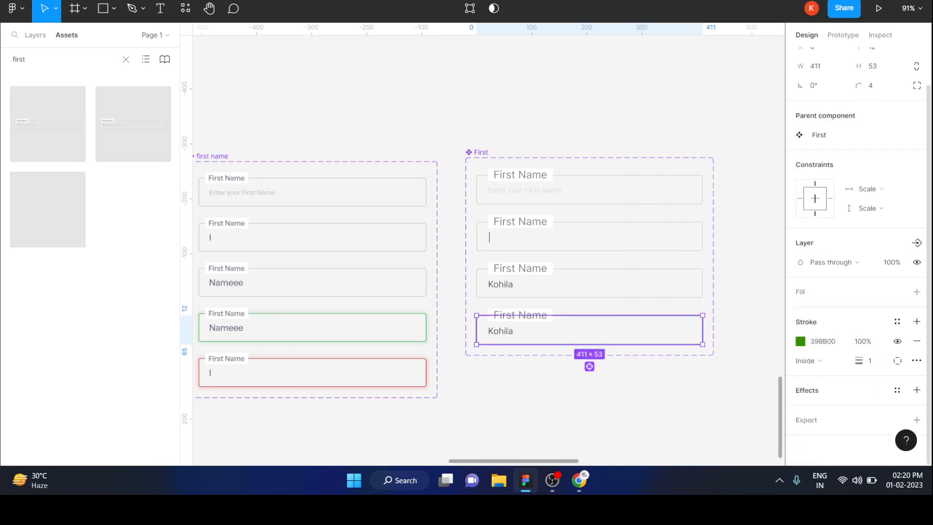
{"action": "left_click", "coordinate": [917, 391]}
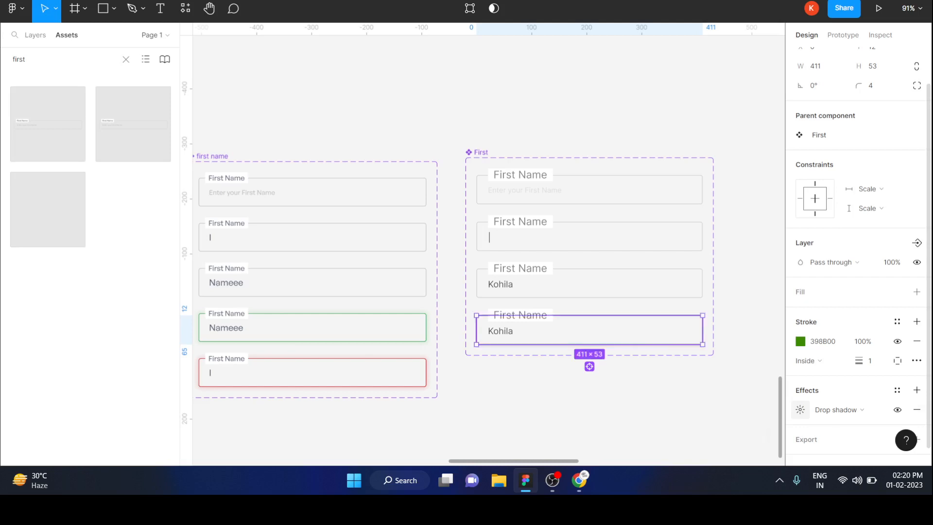
{"action": "left_click", "coordinate": [801, 409]}
{"action": "key", "text": "Tab"}
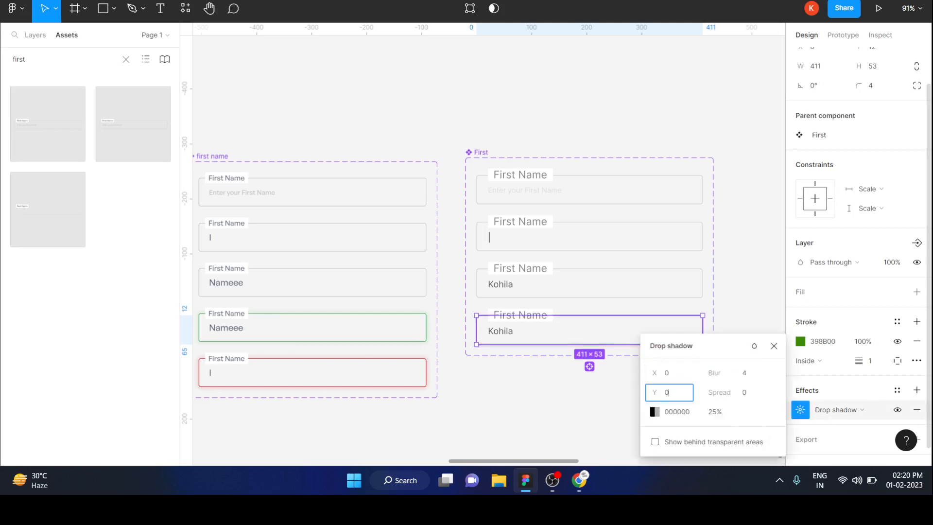
Step: Set the fourth variant's drop shadow color to light green AEFF88 at 100% opacity
{"action": "left_click", "coordinate": [654, 412]}
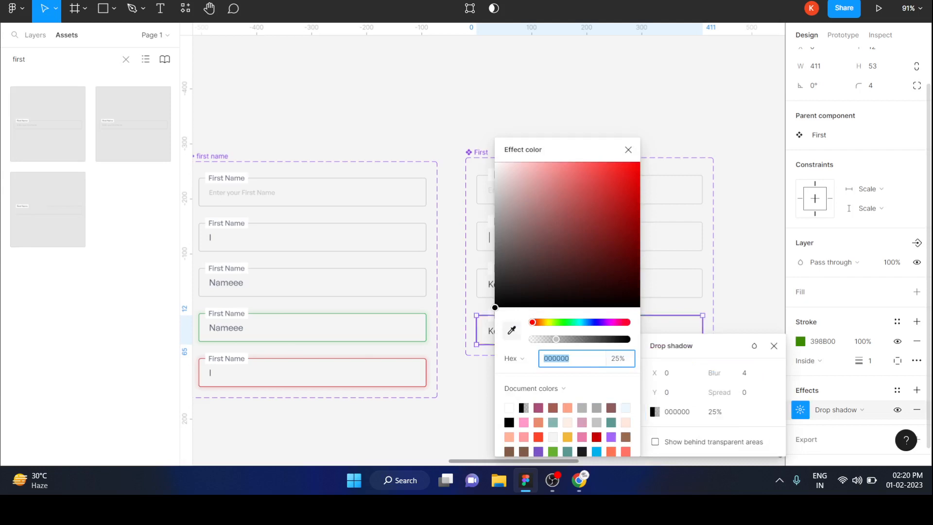
{"action": "left_click", "coordinate": [559, 322]}
{"action": "left_click_drag", "start_coordinate": [594, 176], "coordinate": [562, 162]}
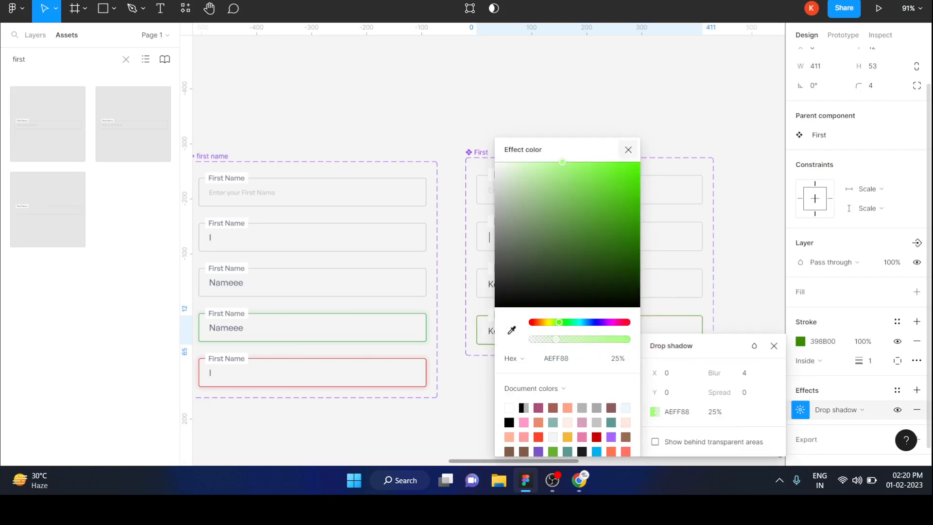
{"action": "left_click_drag", "start_coordinate": [556, 339], "coordinate": [626, 339]}
{"action": "left_click", "coordinate": [629, 150]}
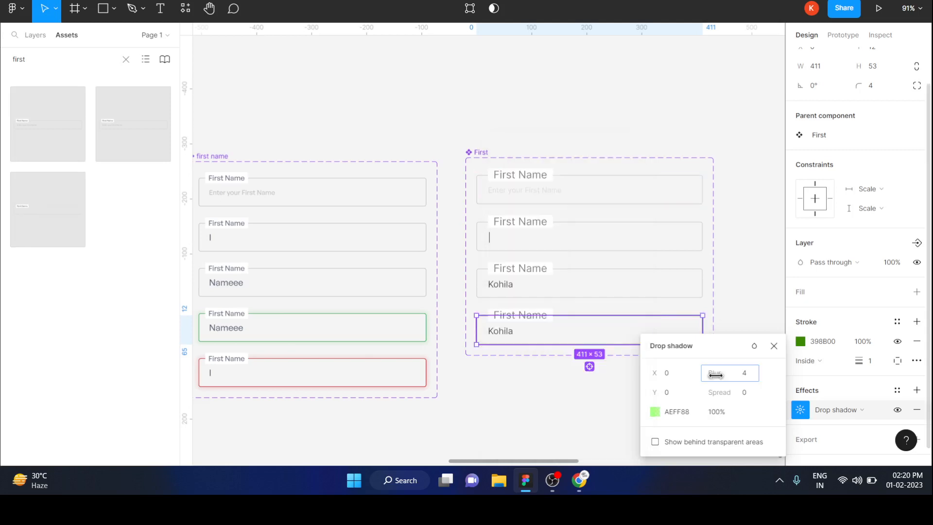
Step: Increase the blur of the fourth variant's drop shadow to 6
{"action": "left_click_drag", "start_coordinate": [715, 374], "coordinate": [729, 374]}
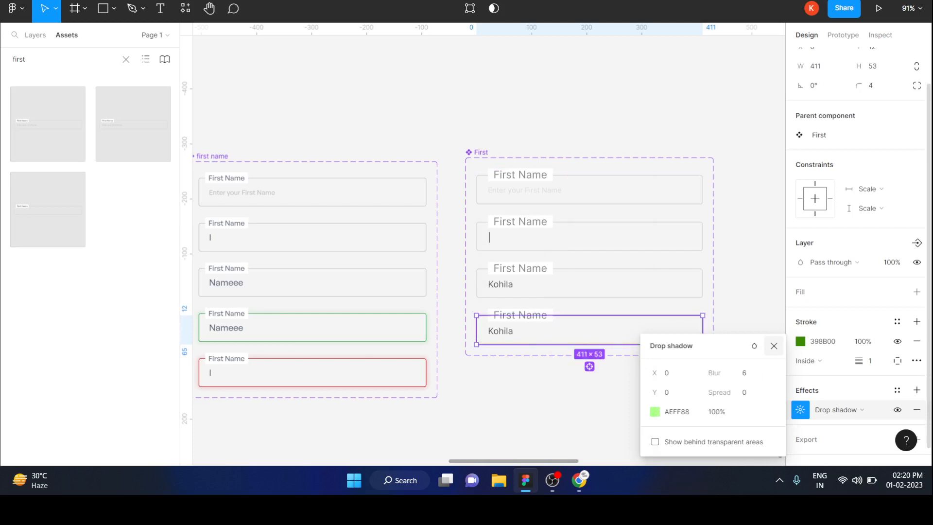
{"action": "left_click", "coordinate": [774, 346]}
{"action": "left_click", "coordinate": [719, 396]}
Step: Add a fifth variant to the First component set, based on the green fourth variant
{"action": "scroll", "coordinate": [719, 396], "scroll_direction": "down", "scroll_amount": 2}
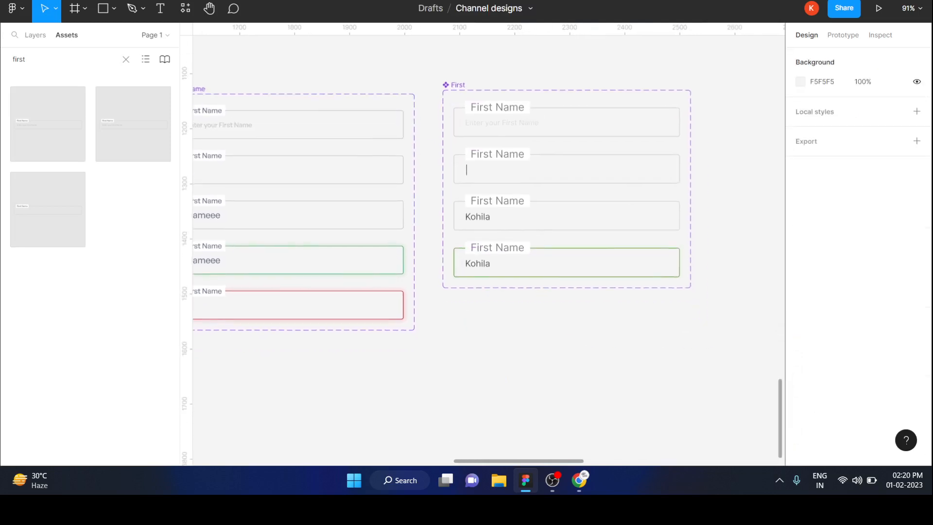
{"action": "scroll", "coordinate": [743, 317], "scroll_direction": "up", "scroll_amount": 1}
{"action": "left_click", "coordinate": [593, 261]}
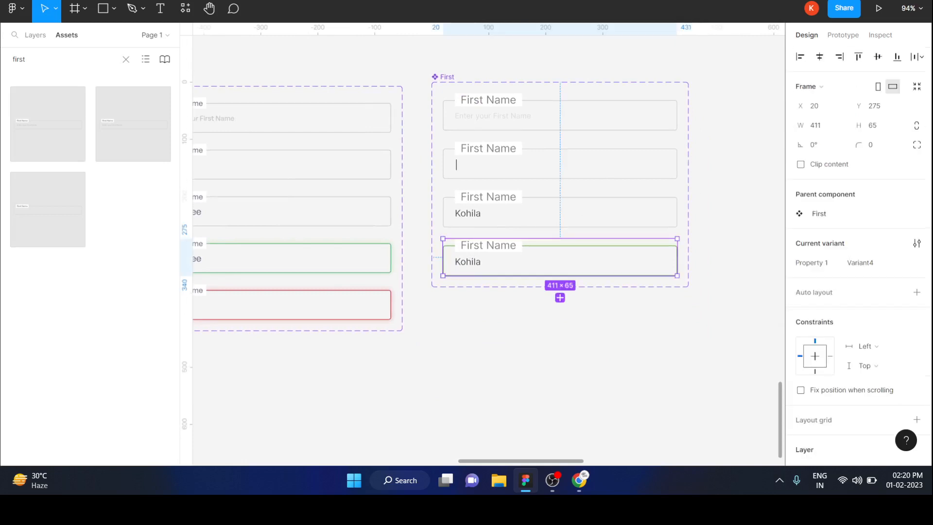
{"action": "left_click", "coordinate": [560, 297]}
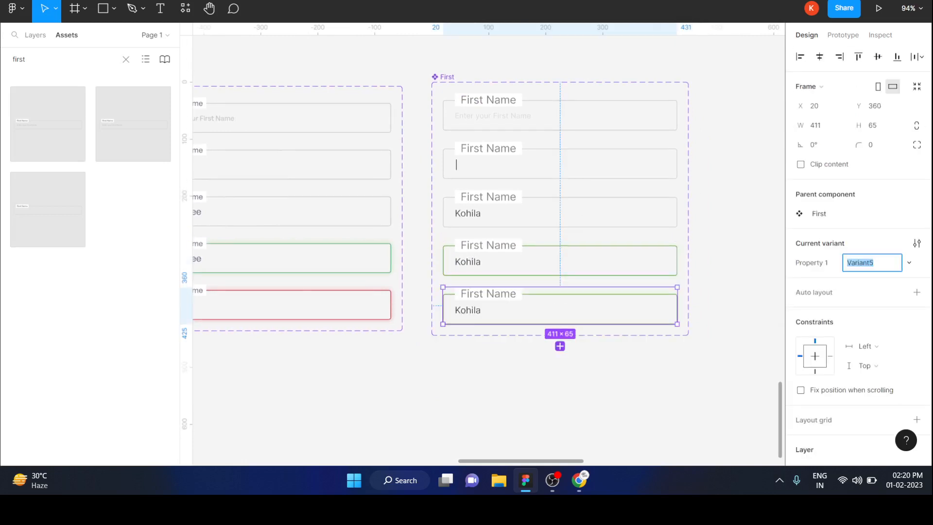
Step: Replace the sample first name in the fifth variant with the cursor text "|"
{"action": "double_click", "coordinate": [468, 310]}
{"action": "key", "text": "Return"}
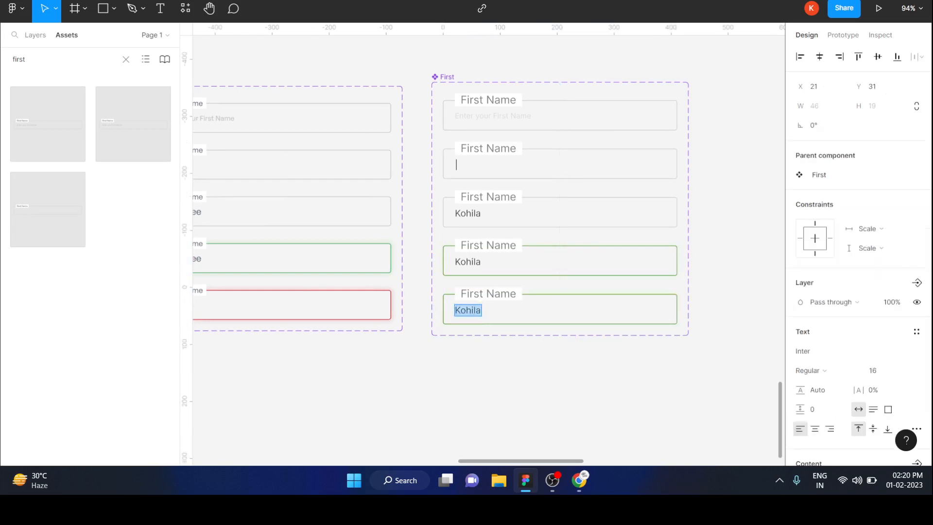
{"action": "scroll", "coordinate": [488, 251], "scroll_direction": "left", "scroll_amount": 2}
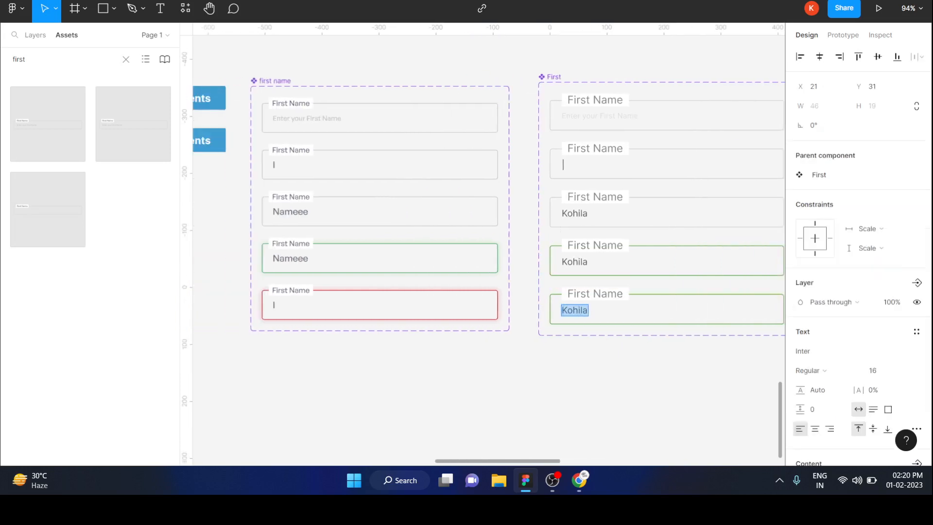
{"action": "key", "text": "BackSpace"}
{"action": "key", "text": "Escape"}
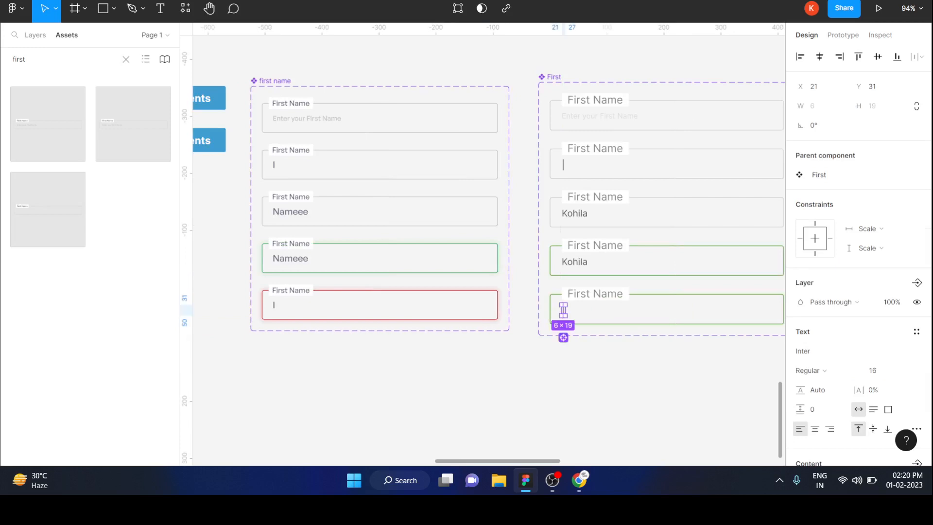
{"action": "key", "text": "Escape"}
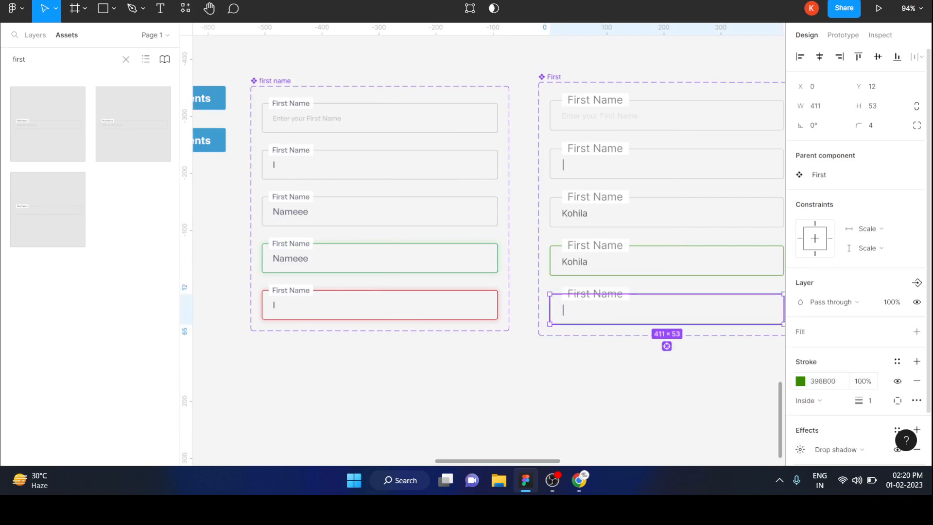
Step: Change the stroke of the fifth variant's box to red FF2500
{"action": "left_click", "coordinate": [800, 381]}
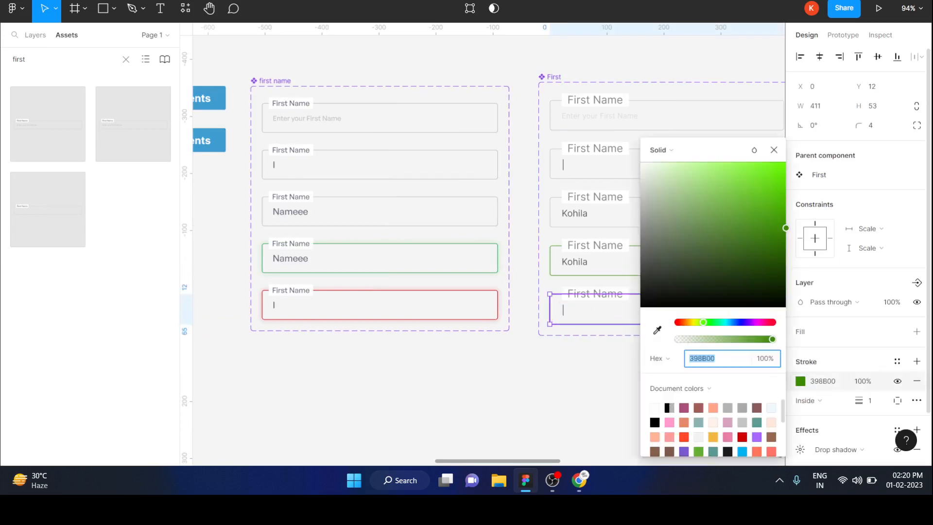
{"action": "left_click", "coordinate": [684, 437]}
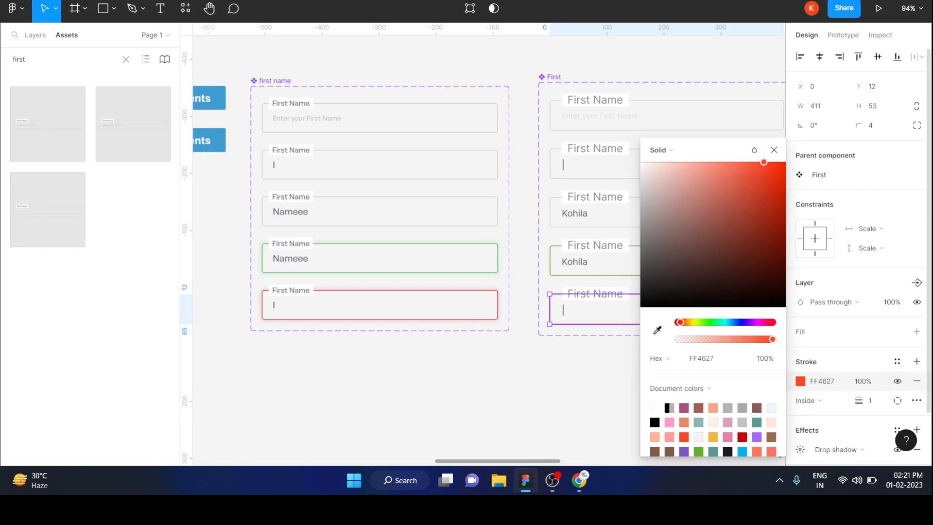
{"action": "left_click_drag", "start_coordinate": [764, 162], "coordinate": [786, 162]}
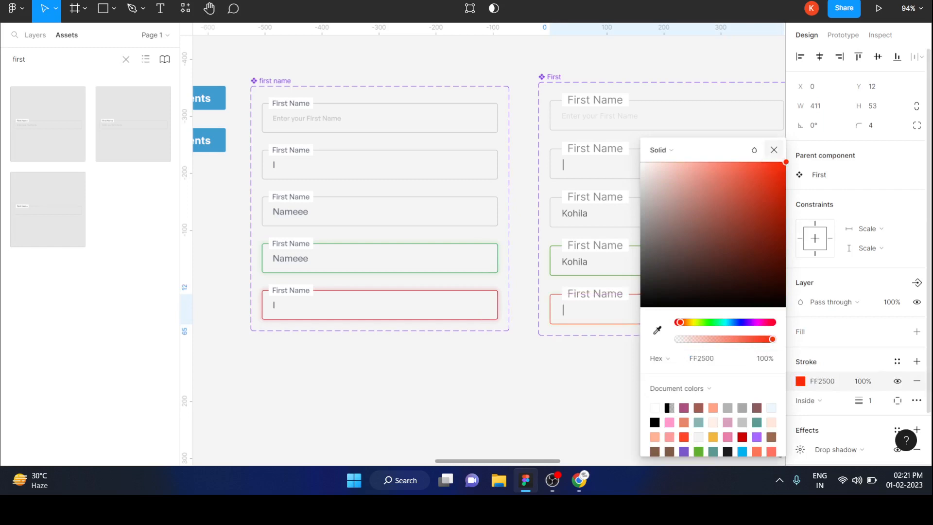
{"action": "left_click", "coordinate": [774, 150]}
Step: Set the fifth variant's drop shadow color to light red FF8888
{"action": "scroll", "coordinate": [855, 340], "scroll_direction": "down", "scroll_amount": 2}
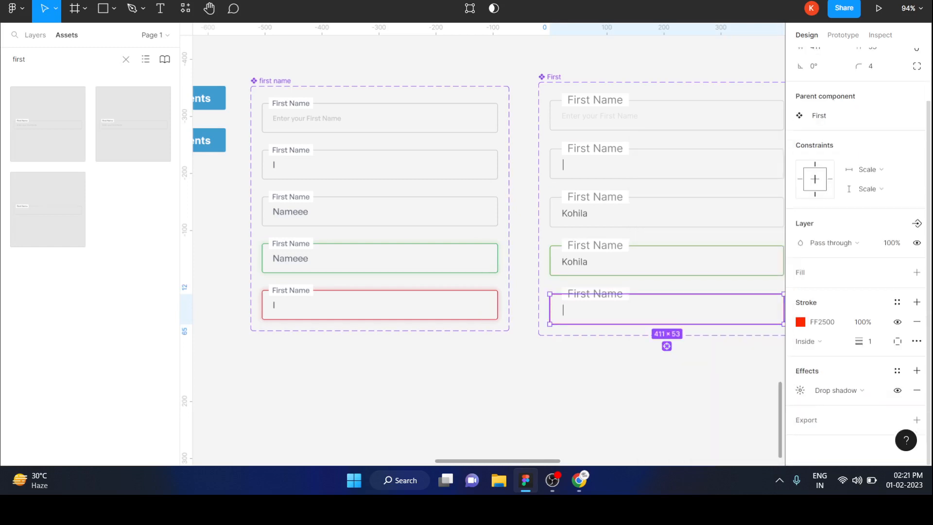
{"action": "left_click", "coordinate": [800, 390]}
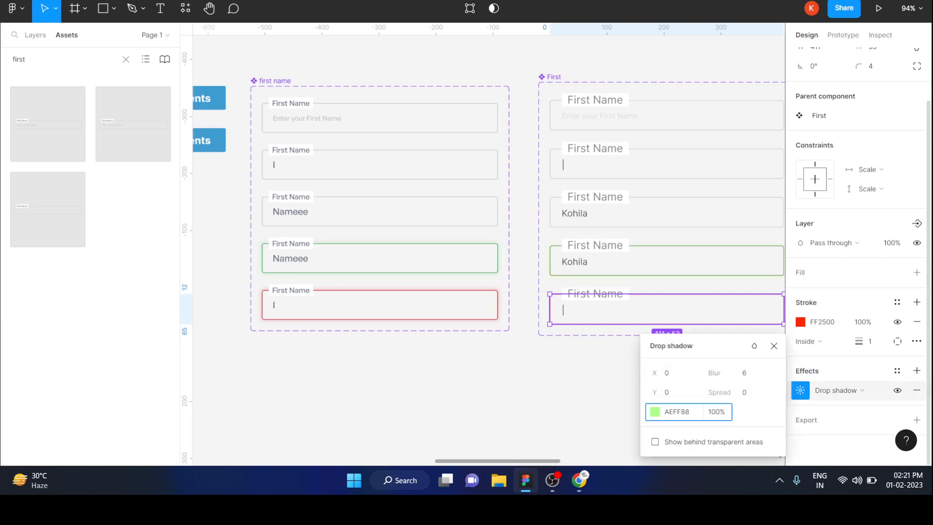
{"action": "left_click", "coordinate": [655, 412]}
{"action": "type", "text": "FF8888"}
{"action": "key", "text": "Return"}
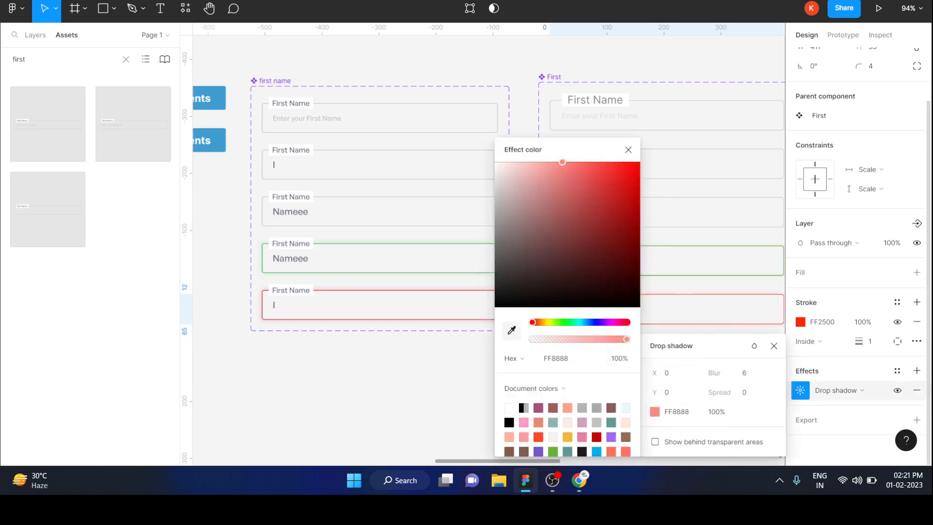
{"action": "left_click", "coordinate": [629, 150]}
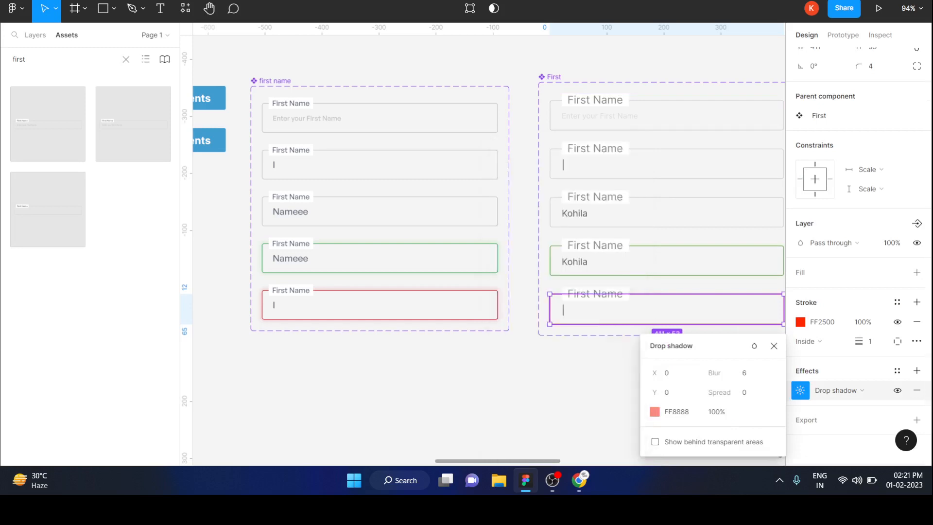
{"action": "left_click", "coordinate": [774, 346]}
{"action": "key", "text": "Escape"}
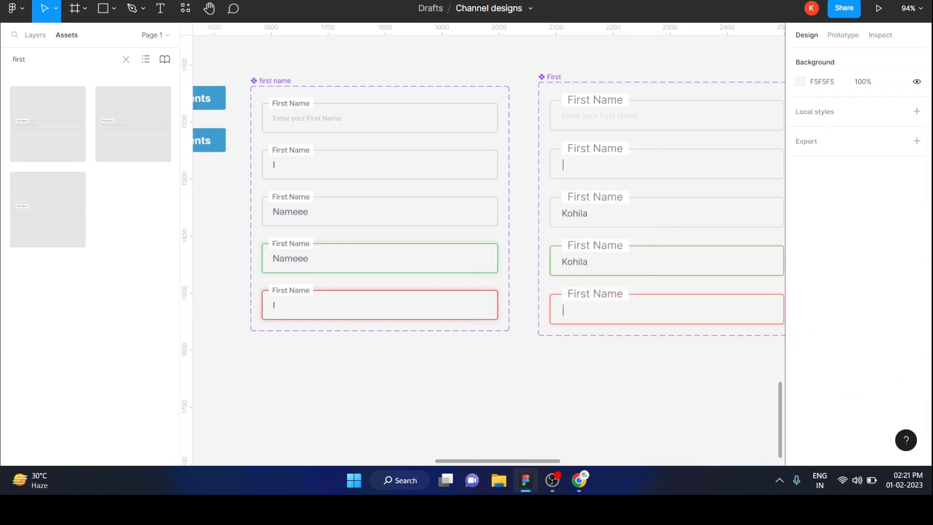
Step: Add a prototype interaction on the first variant of the First set that changes it to Variant2 on click
{"action": "scroll", "coordinate": [486, 243], "scroll_direction": "right", "scroll_amount": 4}
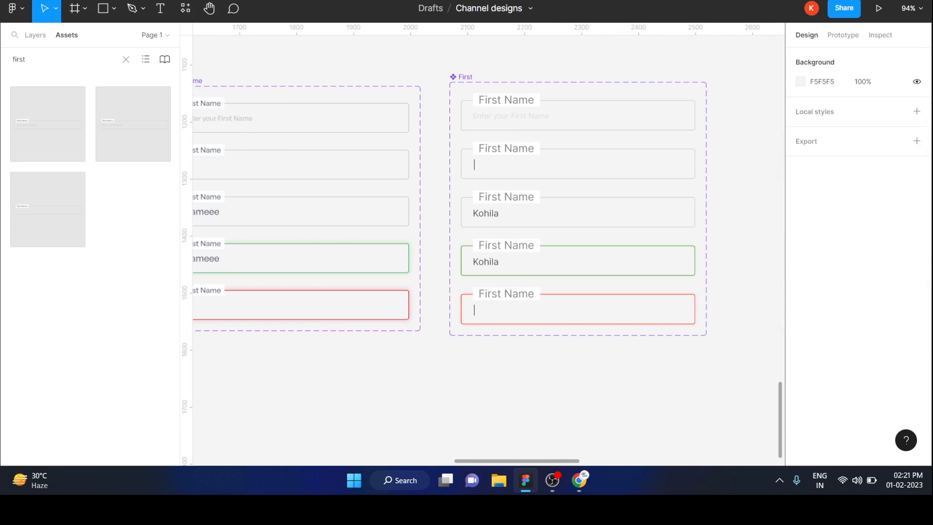
{"action": "scroll", "coordinate": [486, 243], "scroll_direction": "up", "scroll_amount": 3}
{"action": "scroll", "coordinate": [486, 243], "scroll_direction": "left", "scroll_amount": 2}
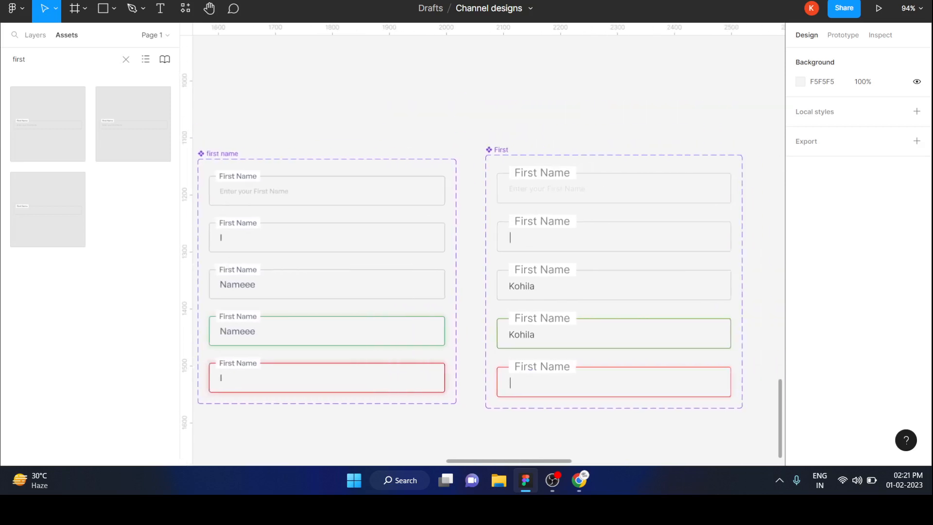
{"action": "scroll", "coordinate": [577, 403], "scroll_direction": "down", "scroll_amount": 3}
{"action": "scroll", "coordinate": [583, 340], "scroll_direction": "down", "scroll_amount": 2}
{"action": "scroll", "coordinate": [583, 340], "scroll_direction": "right", "scroll_amount": 1}
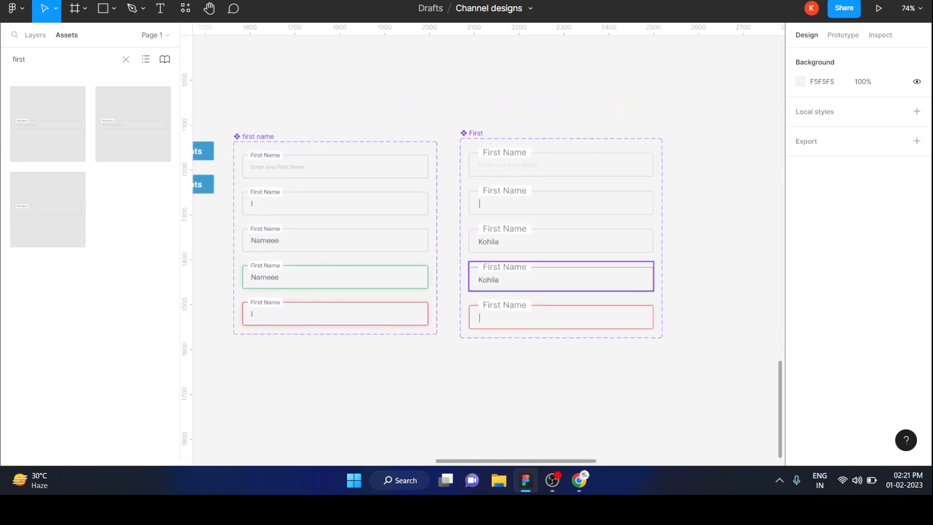
{"action": "scroll", "coordinate": [581, 147], "scroll_direction": "up", "scroll_amount": 5}
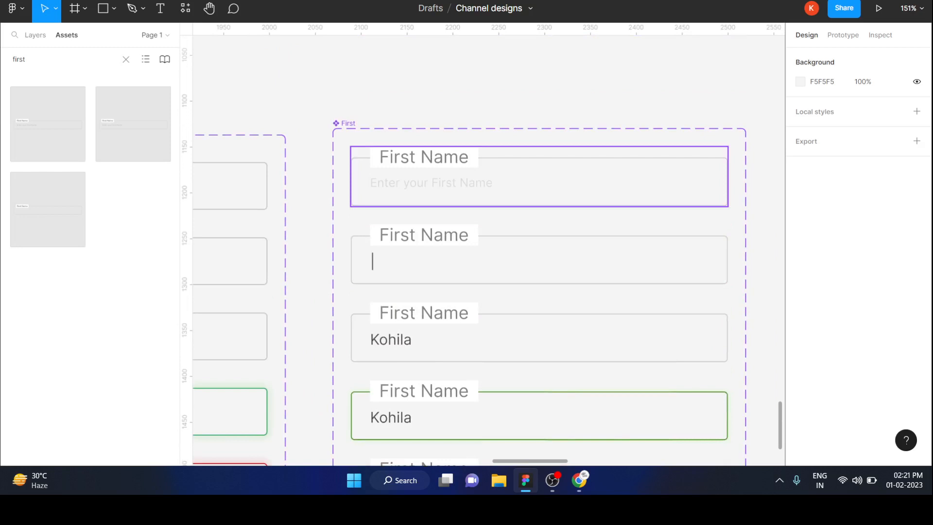
{"action": "left_click", "coordinate": [581, 176]}
{"action": "left_click", "coordinate": [844, 35]}
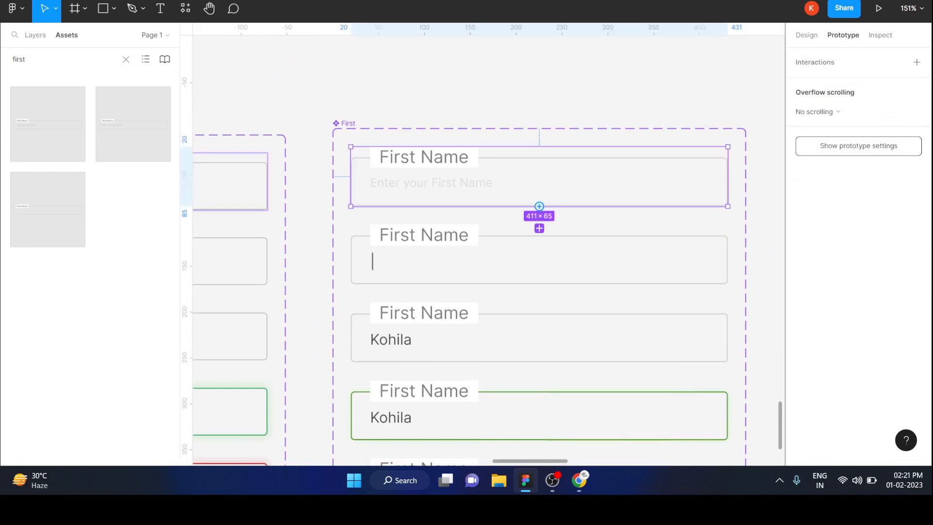
{"action": "left_click_drag", "start_coordinate": [539, 206], "coordinate": [539, 228]}
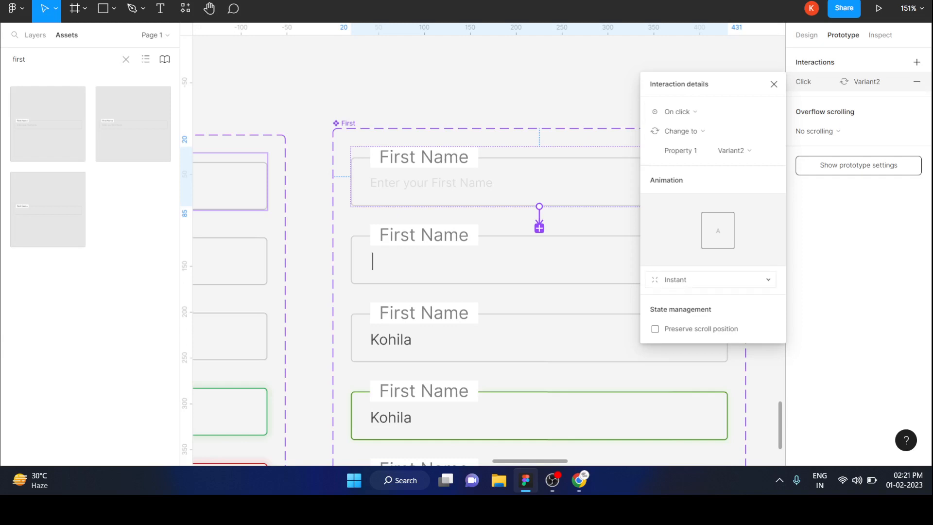
Step: Set the animation of the first variant's click interaction to Smart animate
{"action": "left_click", "coordinate": [710, 280]}
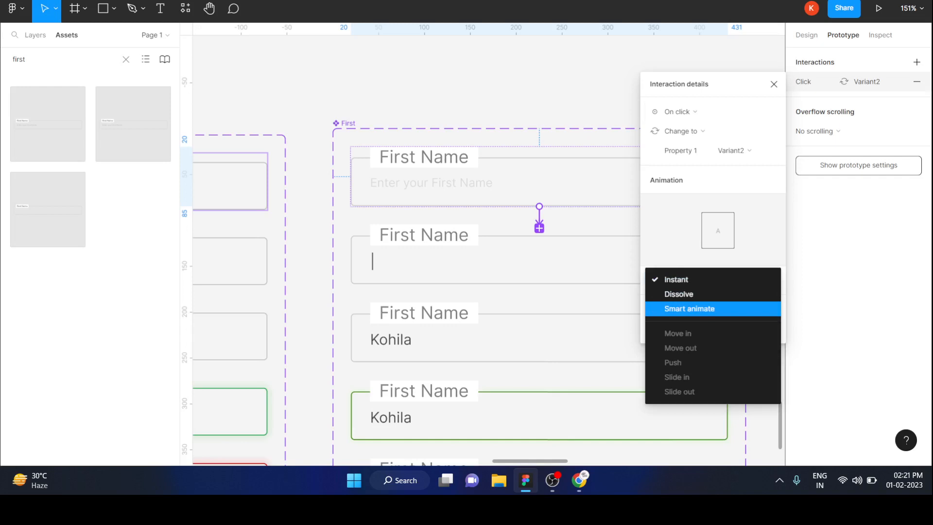
{"action": "left_click", "coordinate": [689, 308]}
{"action": "left_click", "coordinate": [680, 296]}
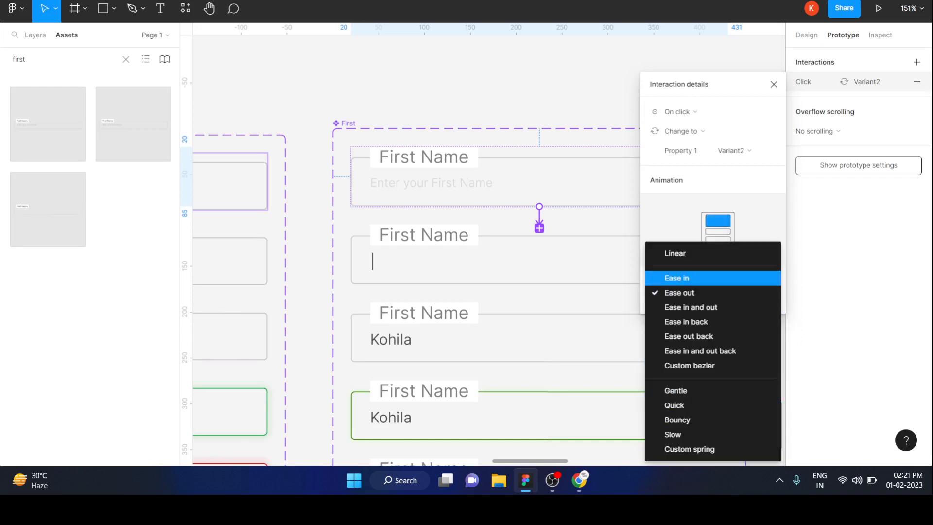
{"action": "key", "text": "Escape"}
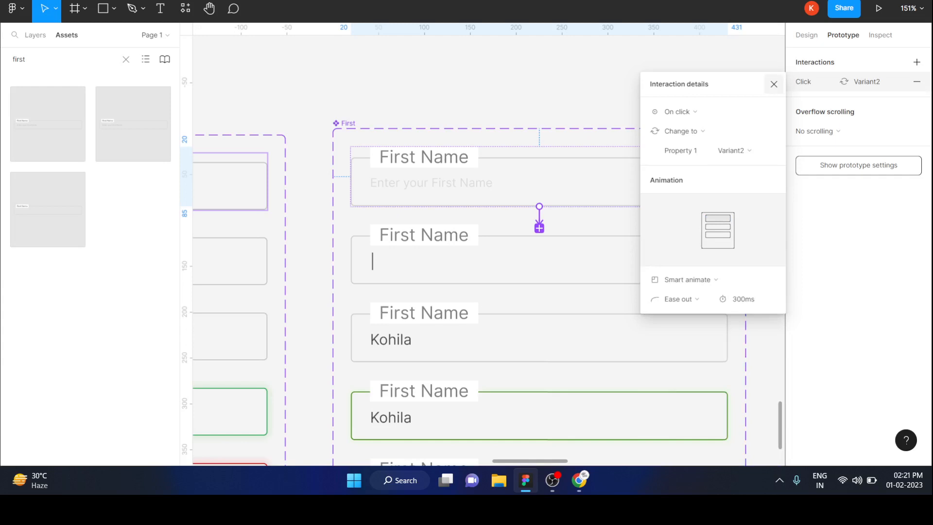
{"action": "left_click", "coordinate": [774, 84]}
Step: Add an interaction on the second variant that changes it to Variant3, with the Key/Gamepad trigger set to Enter
{"action": "scroll", "coordinate": [540, 146], "scroll_direction": "down", "scroll_amount": 3}
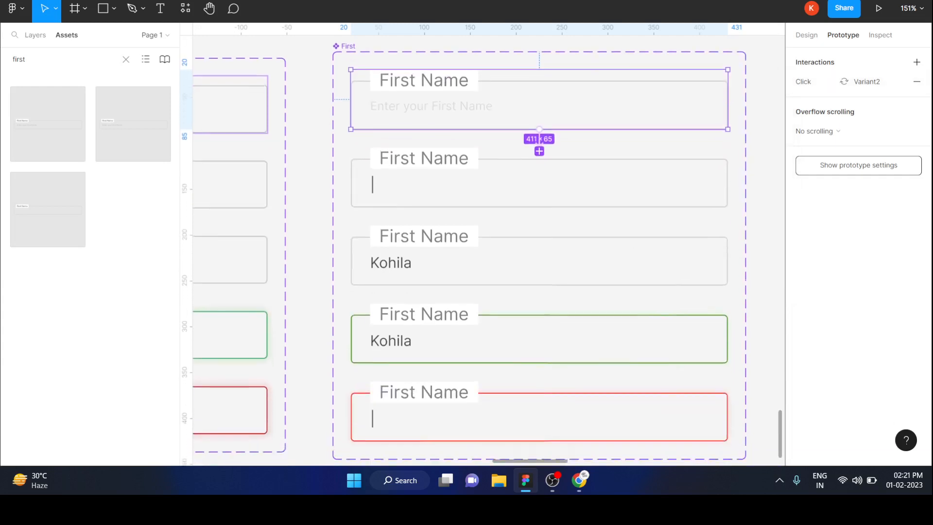
{"action": "left_click", "coordinate": [539, 149]}
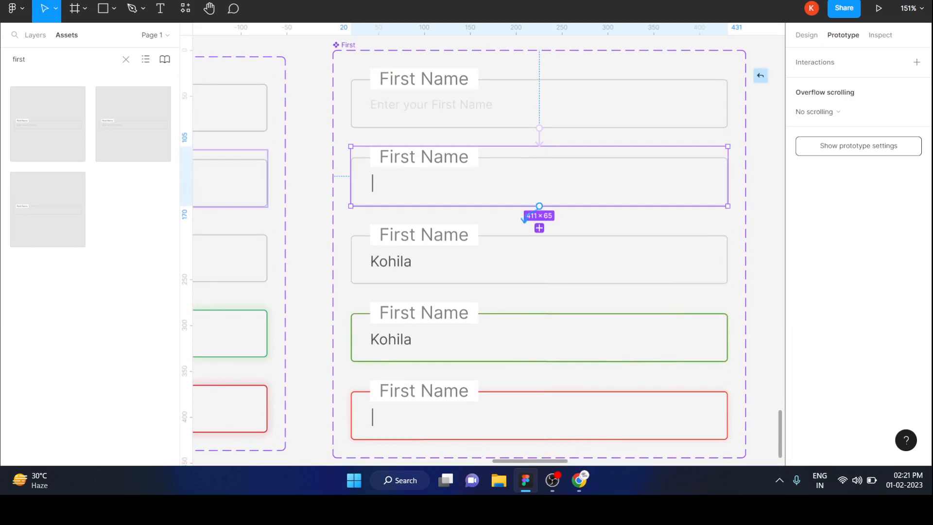
{"action": "left_click_drag", "start_coordinate": [540, 206], "coordinate": [540, 228]}
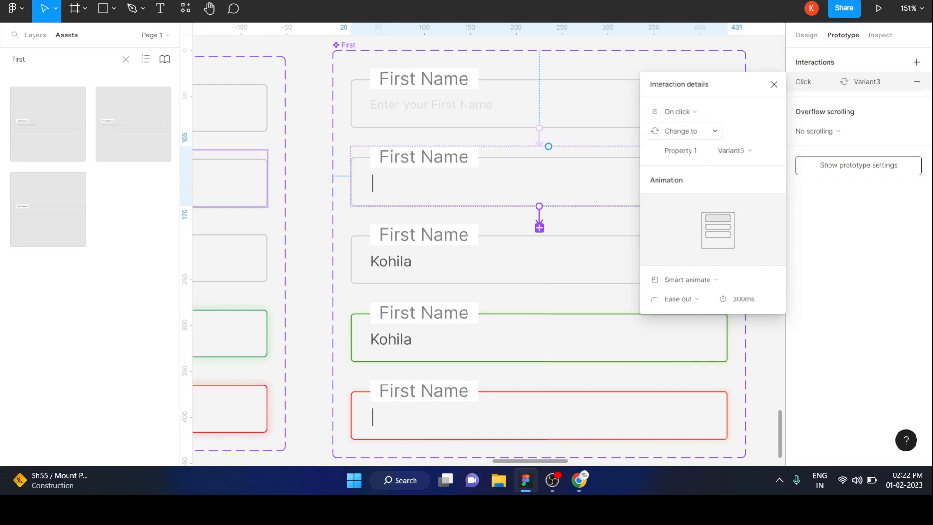
{"action": "left_click", "coordinate": [678, 111]}
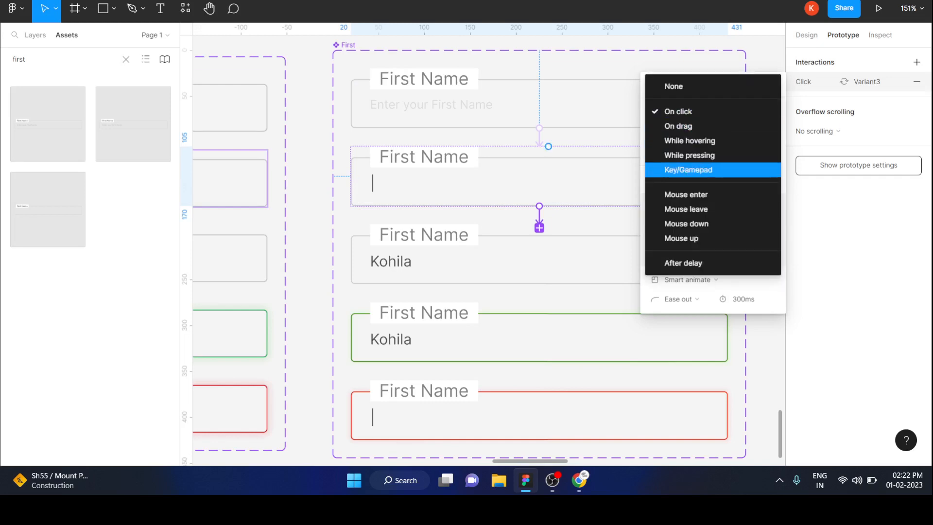
{"action": "left_click", "coordinate": [688, 169]}
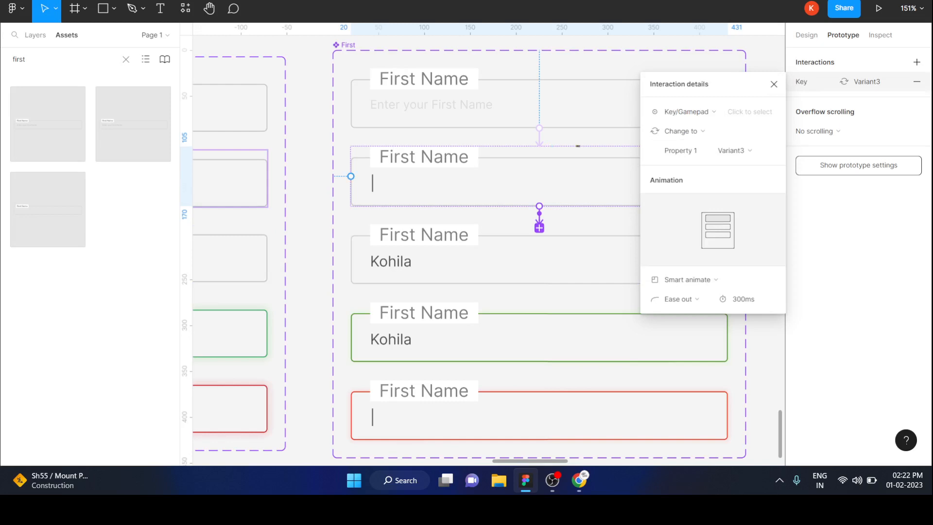
{"action": "left_click", "coordinate": [752, 112]}
{"action": "key", "text": "Return"}
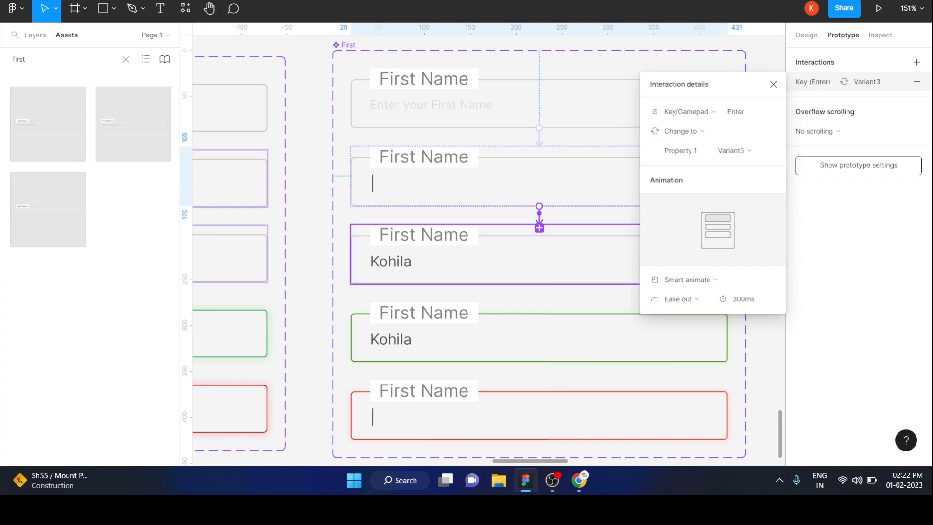
{"action": "left_click", "coordinate": [773, 84]}
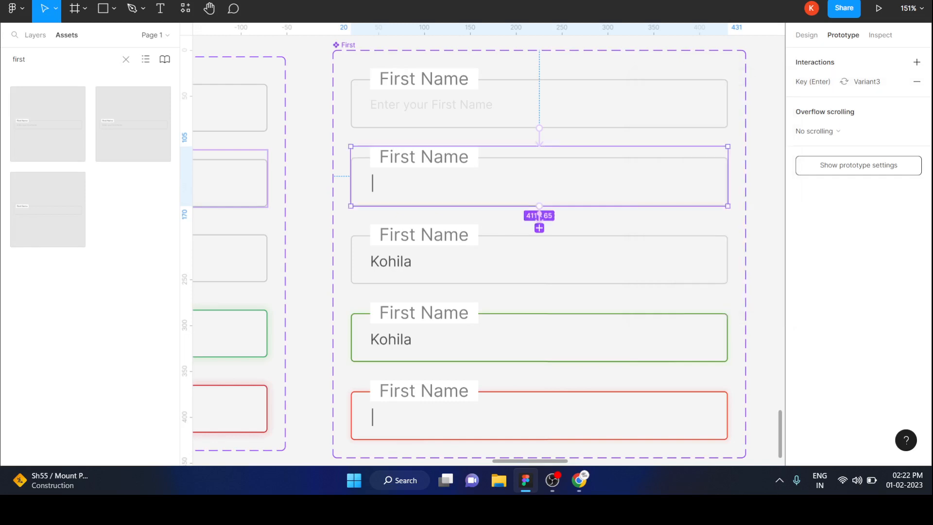
Step: Add an interaction on the third variant that changes it to Variant4 using the After delay trigger at 800ms
{"action": "left_click", "coordinate": [541, 257]}
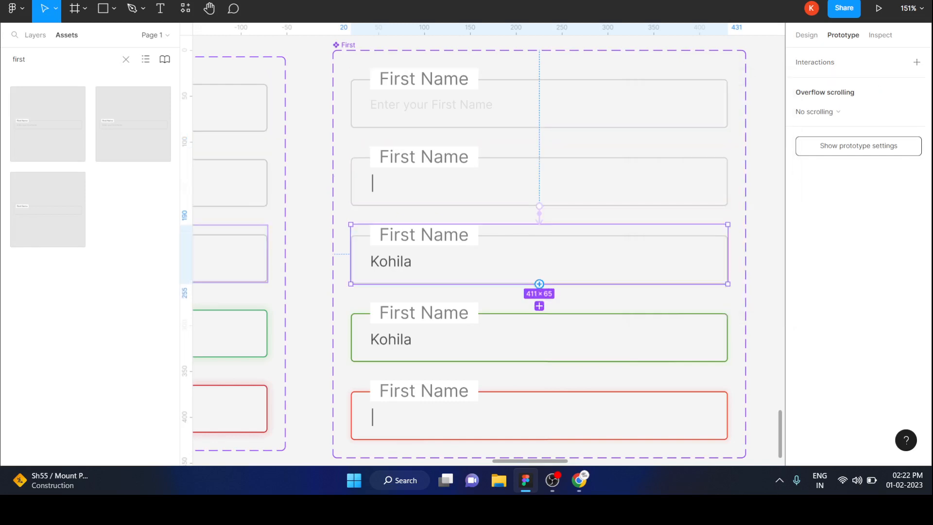
{"action": "left_click_drag", "start_coordinate": [540, 284], "coordinate": [540, 333]}
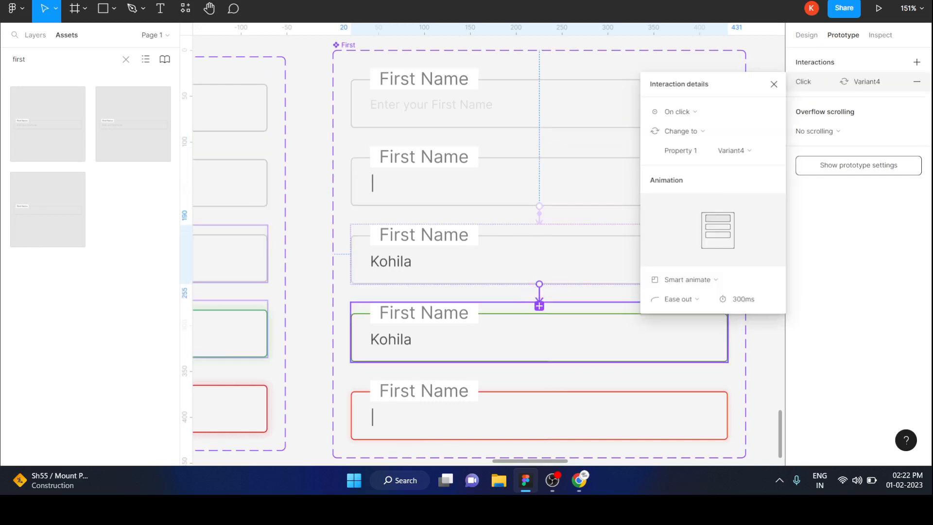
{"action": "left_click", "coordinate": [678, 112]}
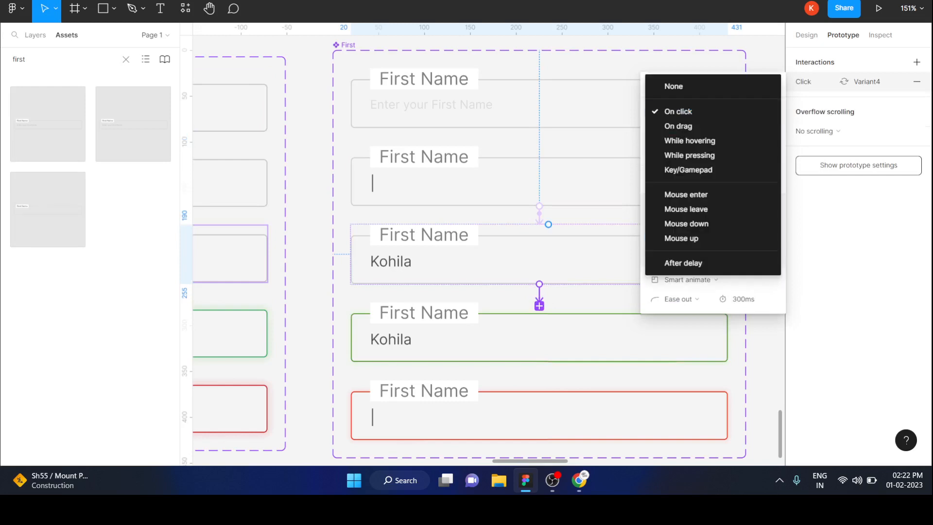
{"action": "left_click", "coordinate": [683, 263]}
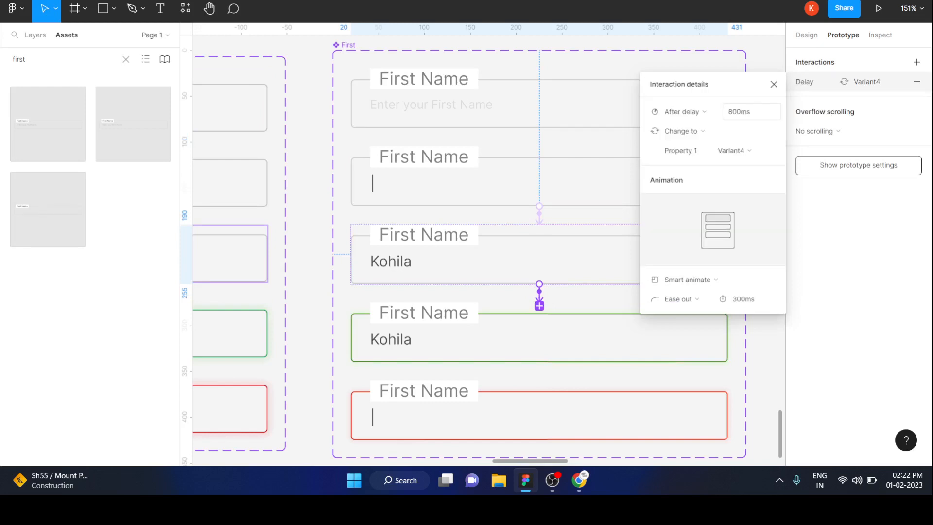
{"action": "left_click", "coordinate": [774, 84]}
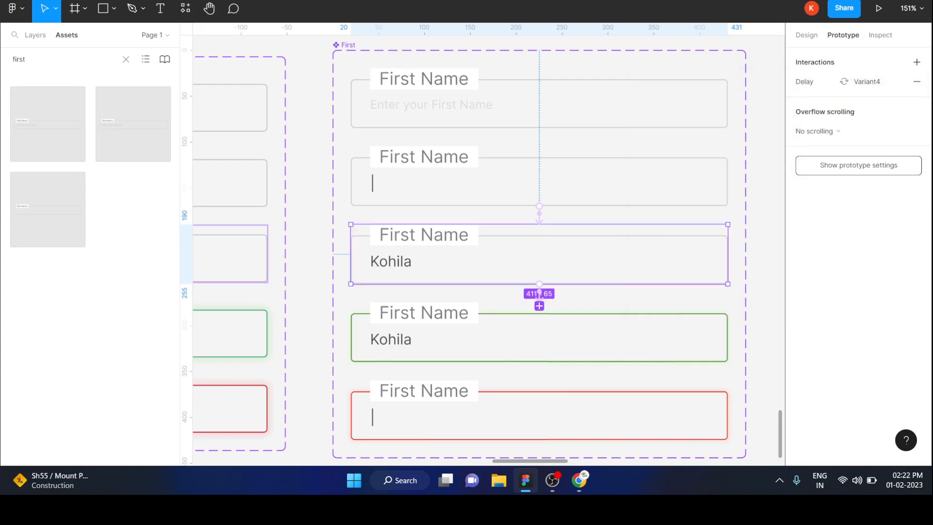
Step: Add an interaction on the green fourth variant that changes it to Variant5, with the Key/Gamepad trigger set to Backspace
{"action": "scroll", "coordinate": [540, 250], "scroll_direction": "down", "scroll_amount": 3}
{"action": "left_click", "coordinate": [540, 209]}
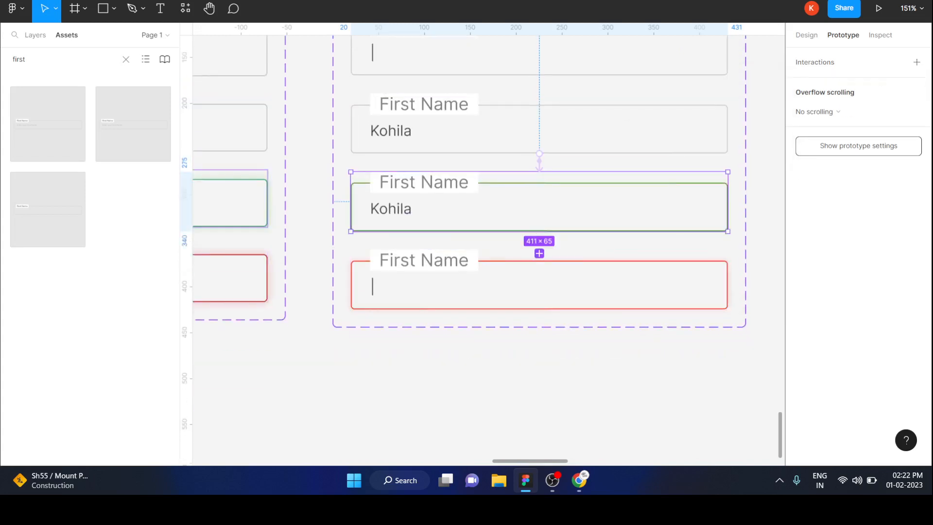
{"action": "left_click_drag", "start_coordinate": [539, 231], "coordinate": [540, 253]}
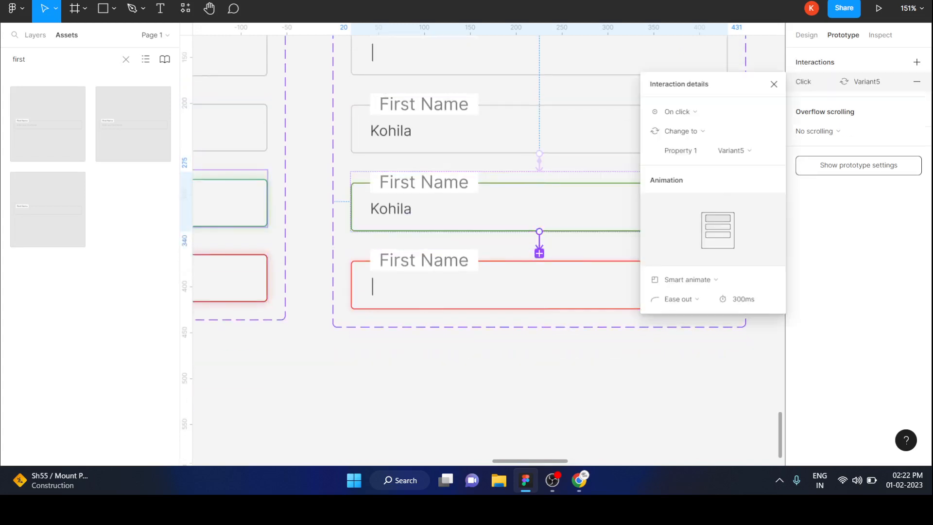
{"action": "left_click", "coordinate": [712, 111]}
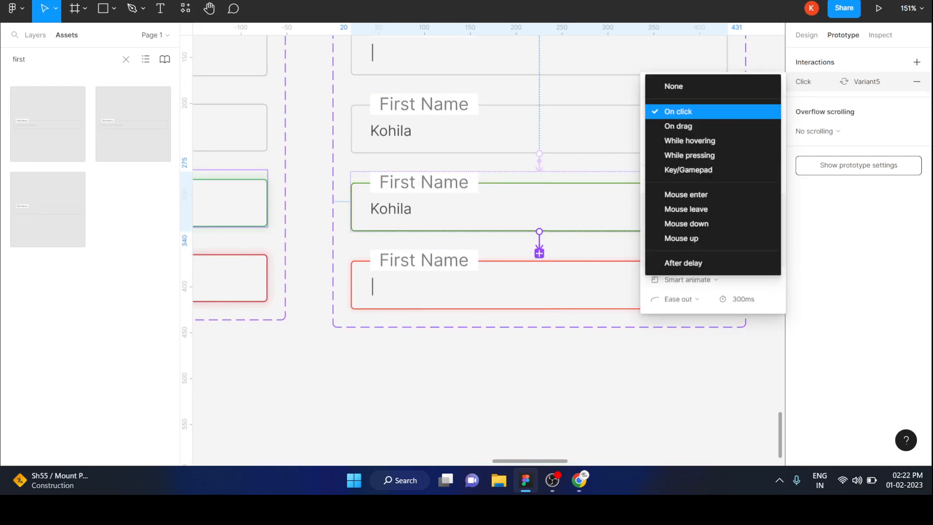
{"action": "left_click", "coordinate": [686, 168]}
{"action": "left_click", "coordinate": [749, 111]}
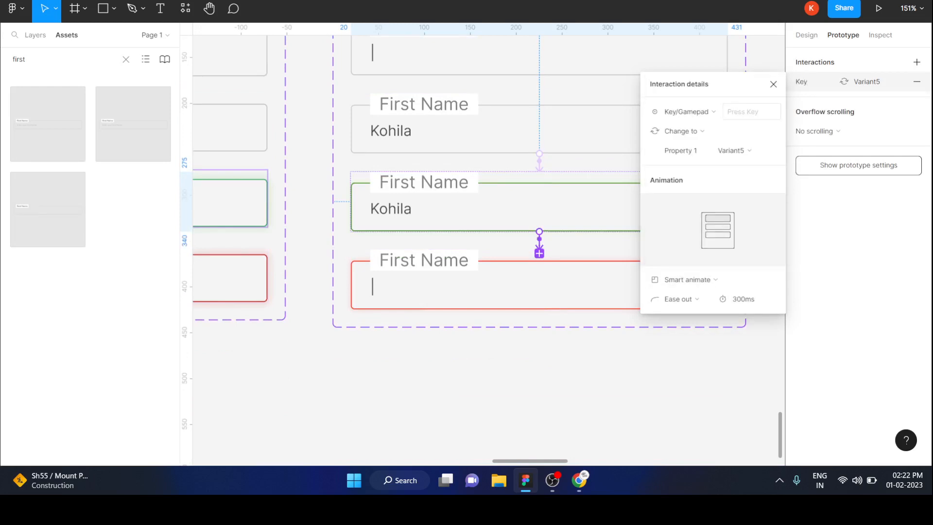
{"action": "key", "text": "BackSpace"}
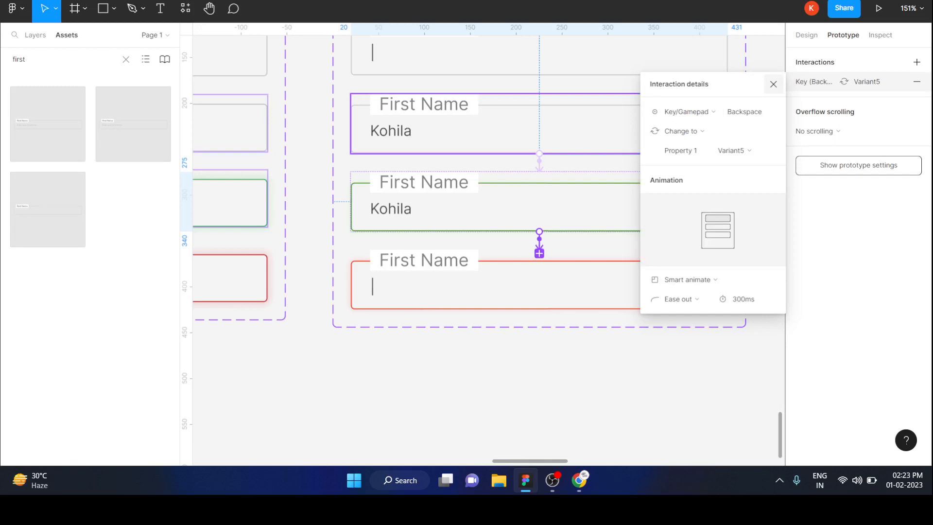
{"action": "left_click", "coordinate": [774, 84]}
{"action": "left_click", "coordinate": [573, 367]}
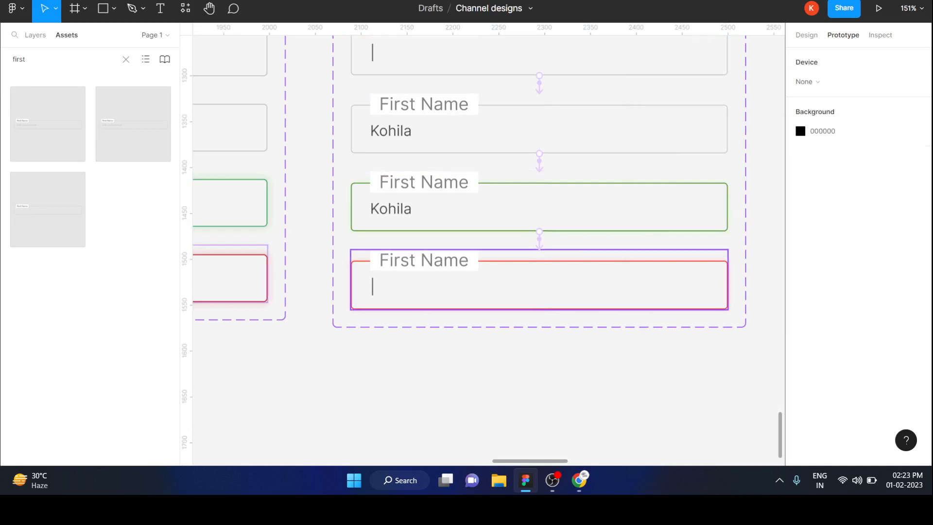
{"action": "left_click", "coordinate": [573, 291]}
{"action": "scroll", "coordinate": [574, 292], "scroll_direction": "up", "scroll_amount": 4}
{"action": "scroll", "coordinate": [574, 292], "scroll_direction": "down", "scroll_amount": 1}
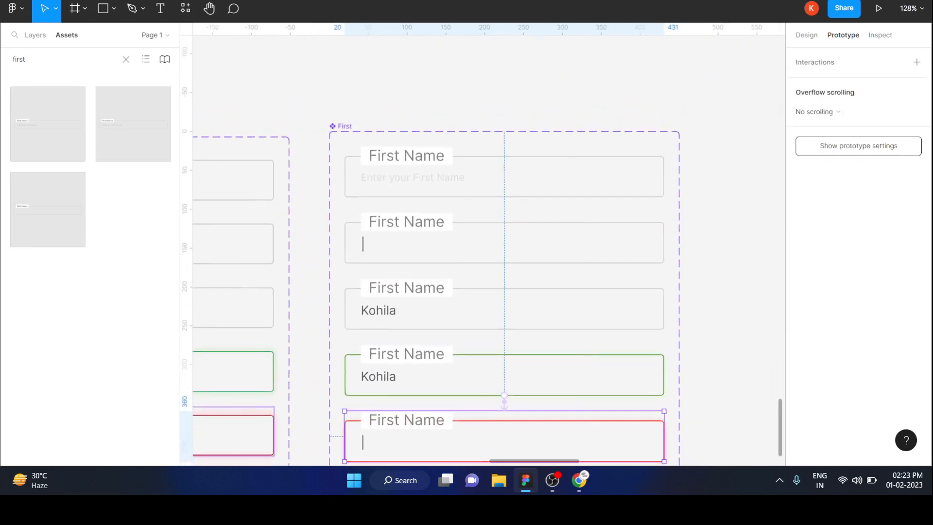
{"action": "scroll", "coordinate": [573, 292], "scroll_direction": "down", "scroll_amount": 2}
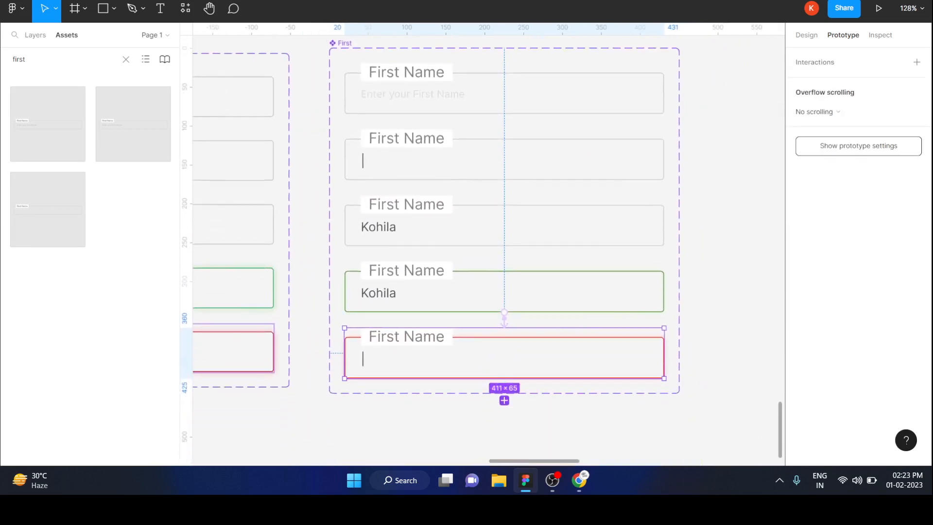
{"action": "left_click", "coordinate": [504, 401]}
{"action": "scroll", "coordinate": [504, 292], "scroll_direction": "down", "scroll_amount": 3}
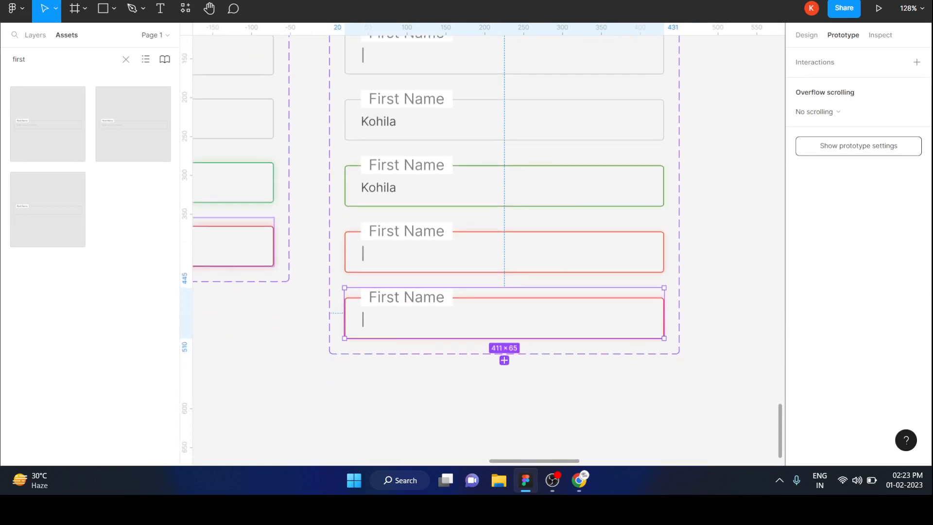
{"action": "key", "text": "ctrl+z"}
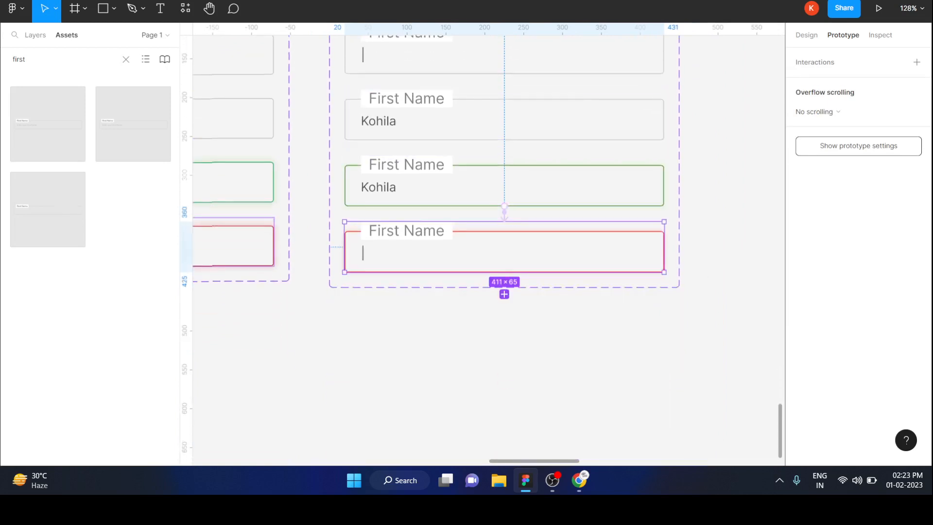
Step: Add an interaction on the red fifth variant that changes it back to Default after a 1200ms delay
{"action": "left_click_drag", "start_coordinate": [504, 272], "coordinate": [505, 127]}
{"action": "left_click", "coordinate": [677, 111]}
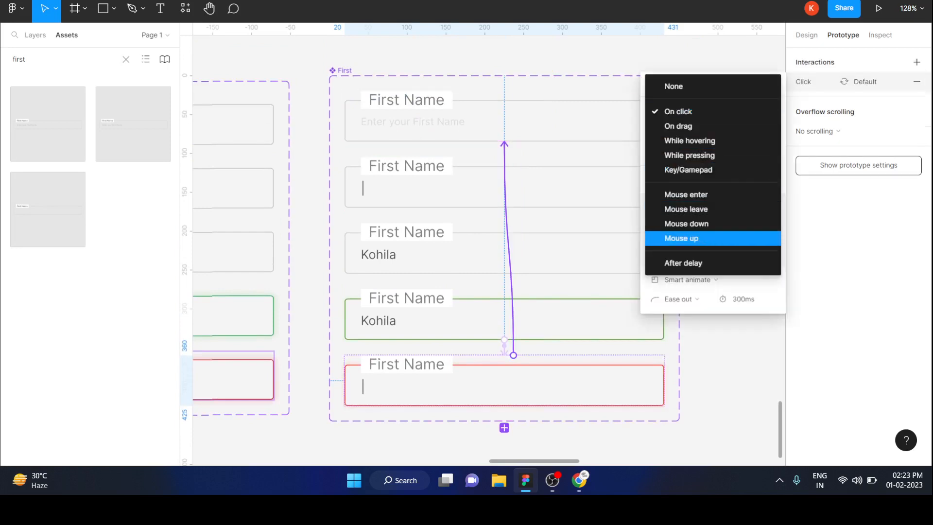
{"action": "left_click", "coordinate": [684, 263]}
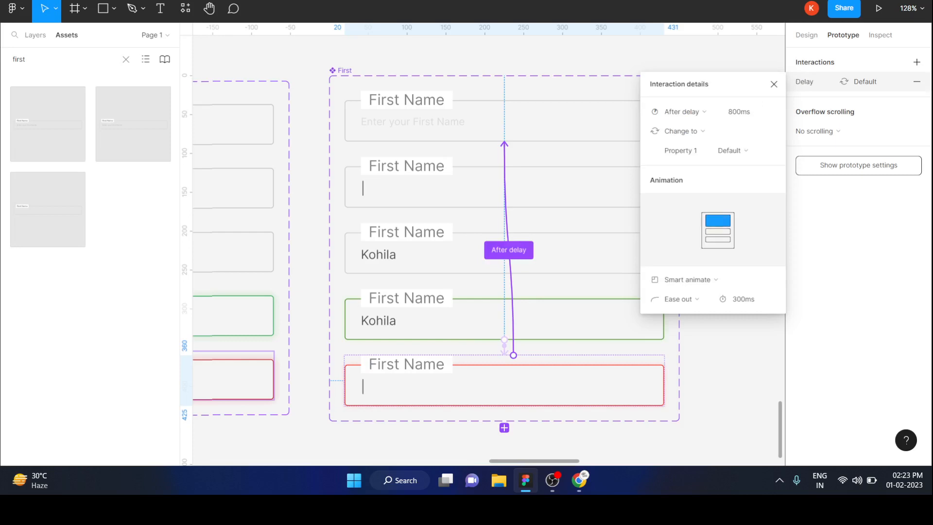
{"action": "left_click", "coordinate": [743, 298]}
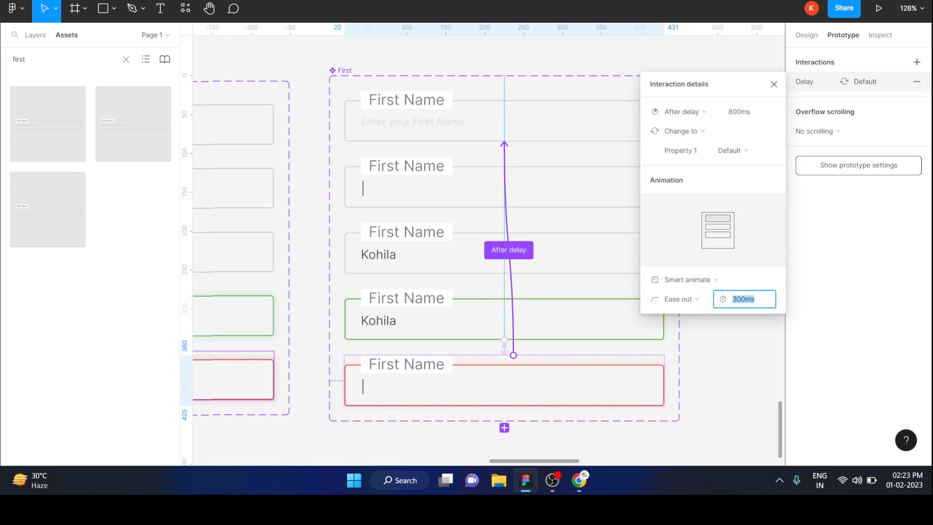
{"action": "left_click", "coordinate": [744, 112]}
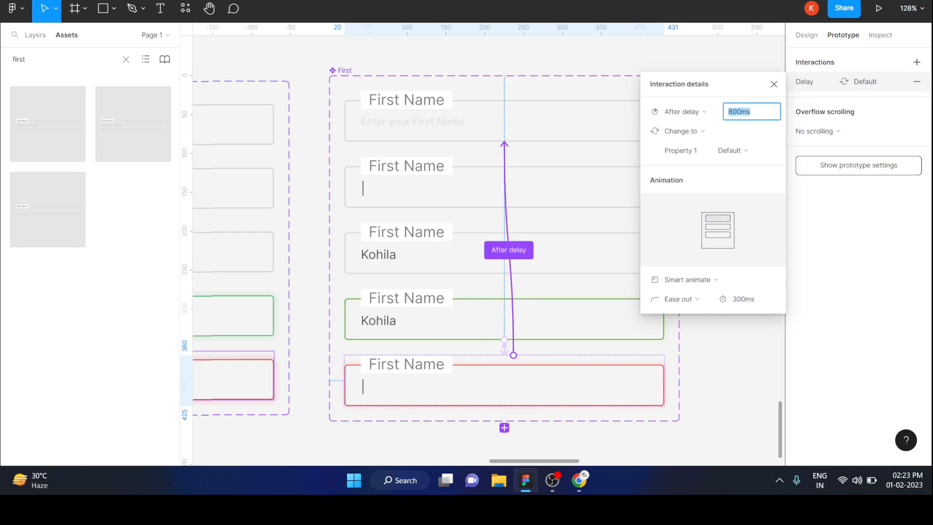
{"action": "type", "text": "1200"}
{"action": "key", "text": "Return"}
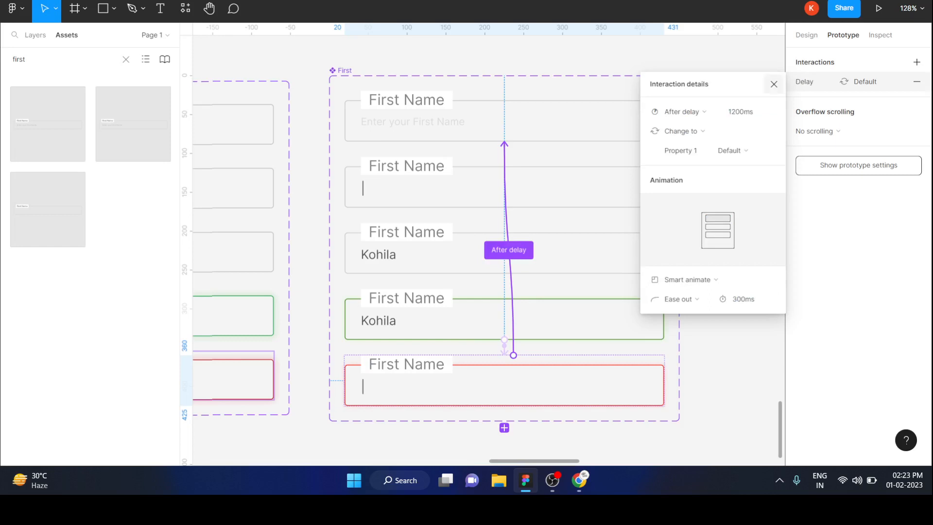
{"action": "left_click", "coordinate": [774, 84]}
{"action": "key", "text": "Escape"}
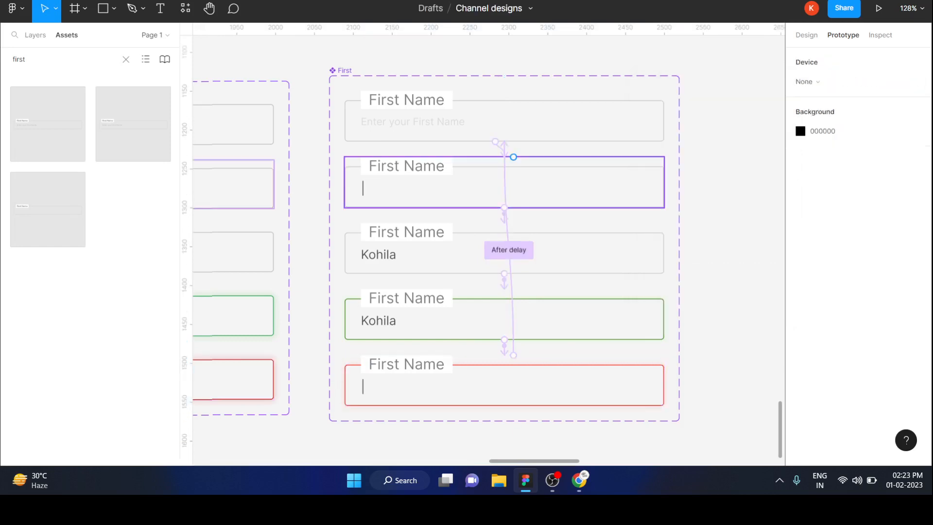
Step: Draw a new frame about 578 × 377 on the empty canvas beside the First component set
{"action": "scroll", "coordinate": [515, 166], "scroll_direction": "down", "scroll_amount": 3}
{"action": "scroll", "coordinate": [514, 166], "scroll_direction": "right", "scroll_amount": 2}
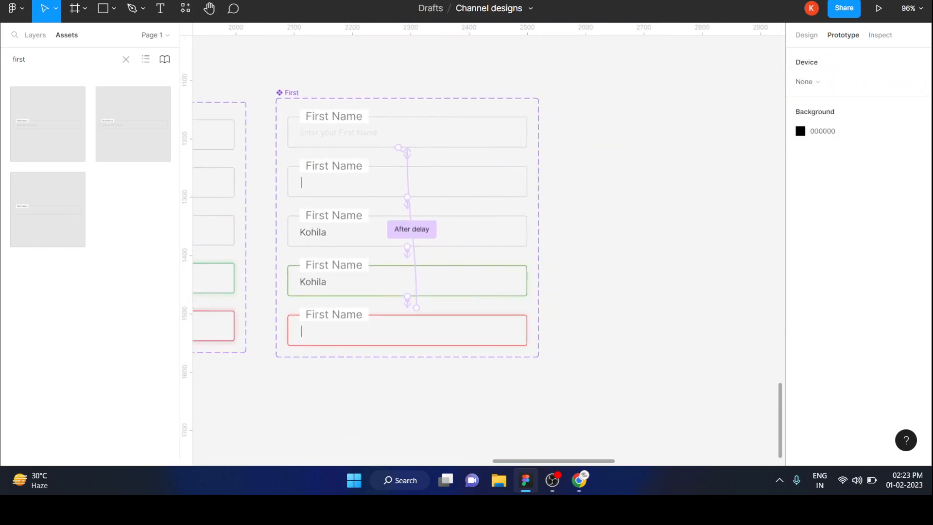
{"action": "scroll", "coordinate": [486, 243], "scroll_direction": "right", "scroll_amount": 1}
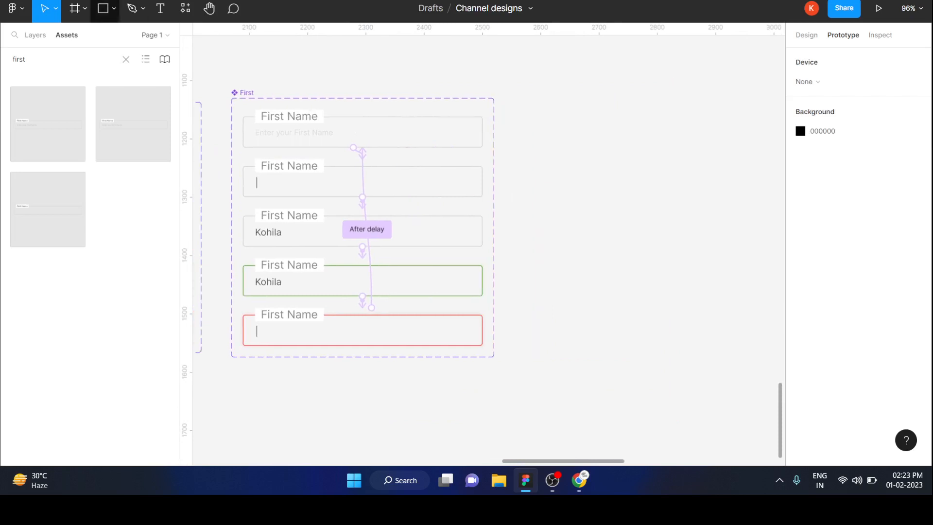
{"action": "key", "text": "f"}
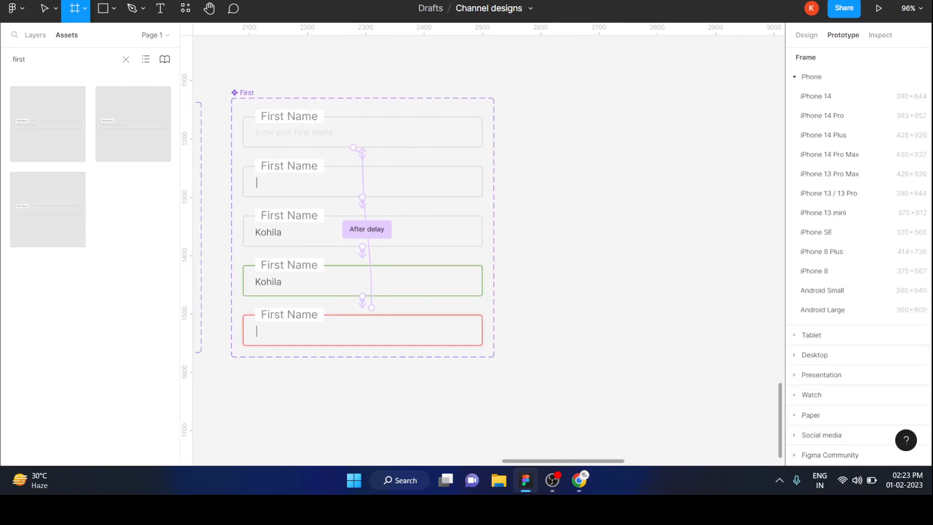
{"action": "left_click_drag", "start_coordinate": [520, 120], "coordinate": [734, 332]}
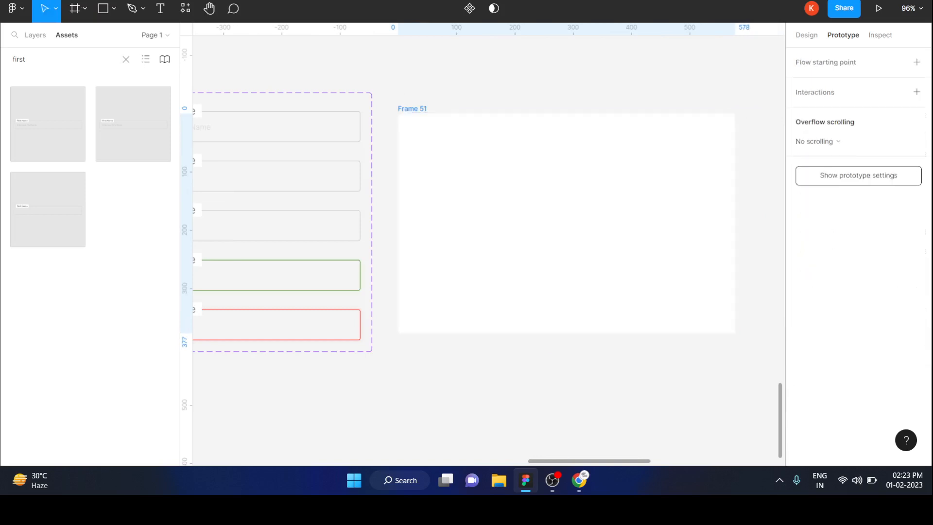
Step: Place an instance of the older first name component, found in the assets, near the middle of Frame 51
{"action": "key", "text": "Escape"}
{"action": "scroll", "coordinate": [486, 243], "scroll_direction": "left", "scroll_amount": 3}
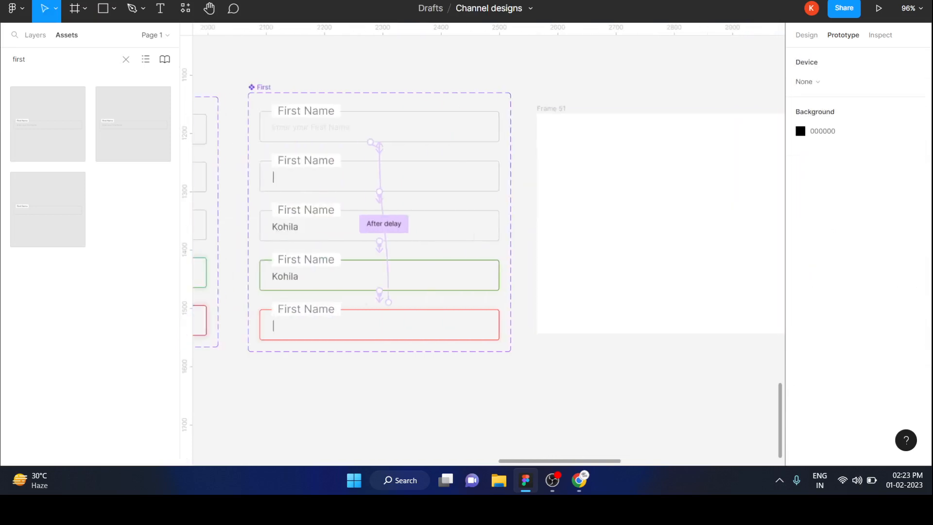
{"action": "scroll", "coordinate": [486, 243], "scroll_direction": "left", "scroll_amount": 1}
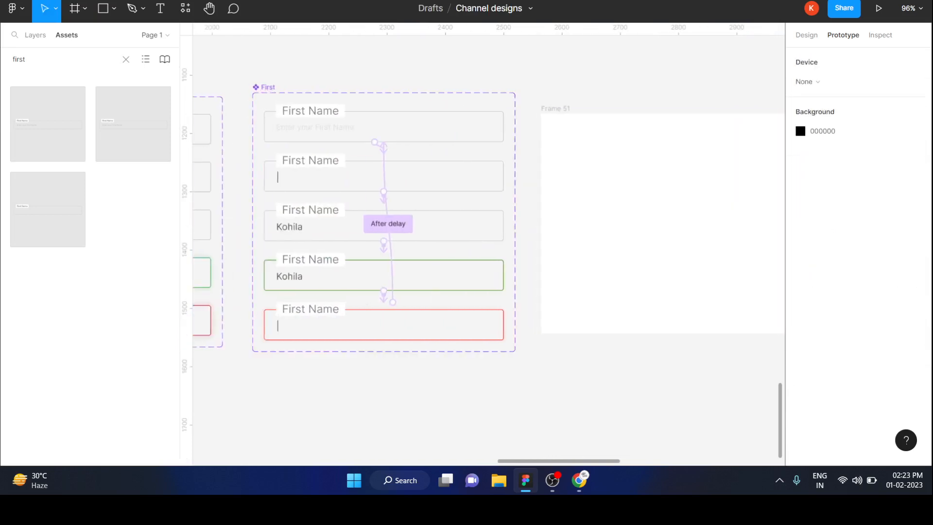
{"action": "left_click", "coordinate": [24, 60]}
{"action": "left_click", "coordinate": [25, 59]}
{"action": "scroll", "coordinate": [550, 252], "scroll_direction": "left", "scroll_amount": 5}
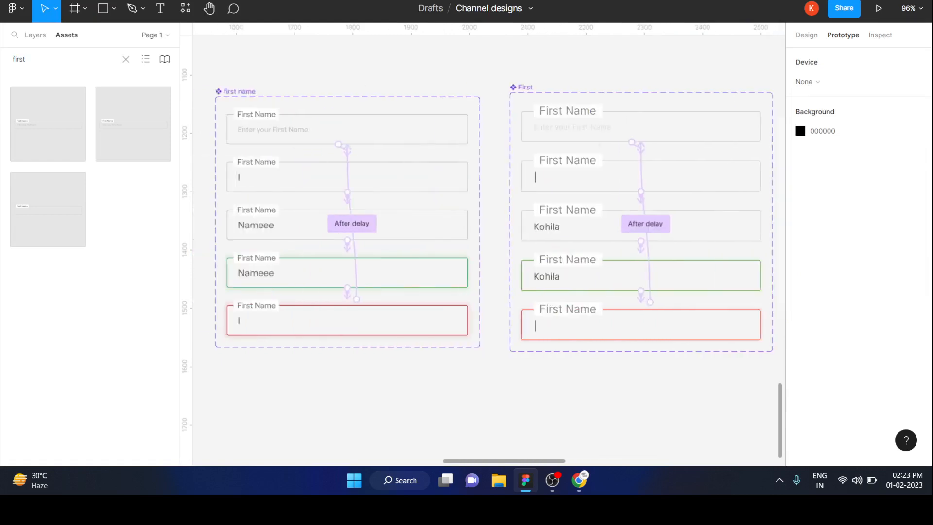
{"action": "scroll", "coordinate": [549, 252], "scroll_direction": "down", "scroll_amount": 3}
{"action": "scroll", "coordinate": [549, 251], "scroll_direction": "right", "scroll_amount": 5}
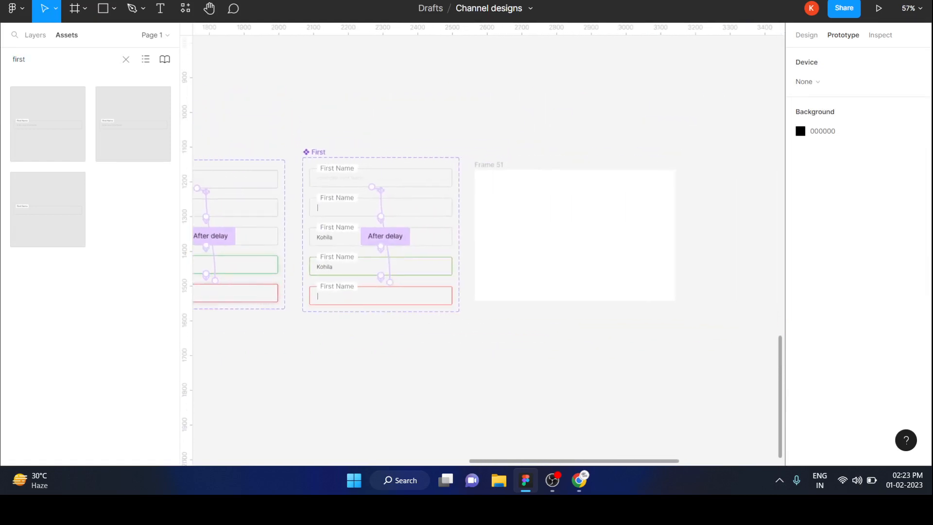
{"action": "left_click_drag", "start_coordinate": [48, 123], "coordinate": [567, 222]}
{"action": "scroll", "coordinate": [579, 211], "scroll_direction": "up", "scroll_amount": 3}
{"action": "scroll", "coordinate": [564, 213], "scroll_direction": "up", "scroll_amount": 1}
{"action": "key", "text": "Escape"}
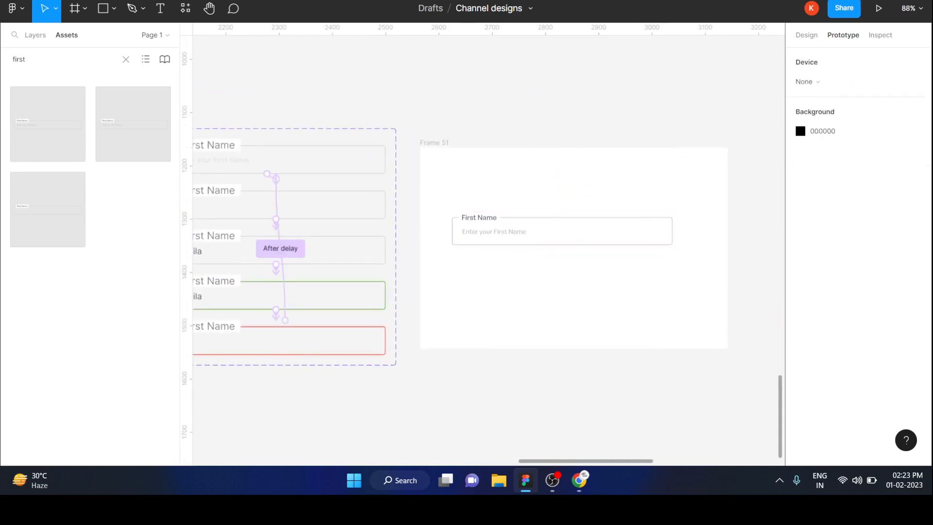
Step: Preview Frame 51 as a prototype to test the placed first name field, and return to the design file
{"action": "left_click", "coordinate": [434, 143]}
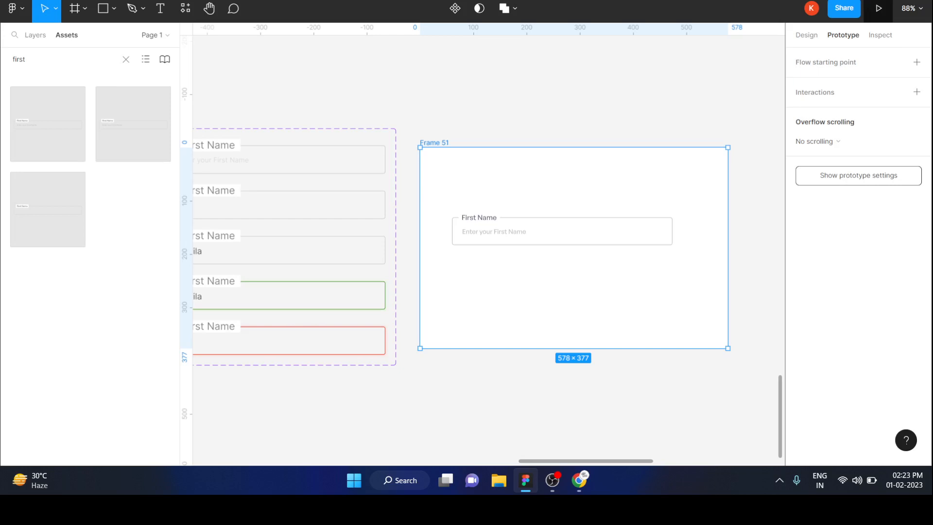
{"action": "left_click", "coordinate": [879, 8]}
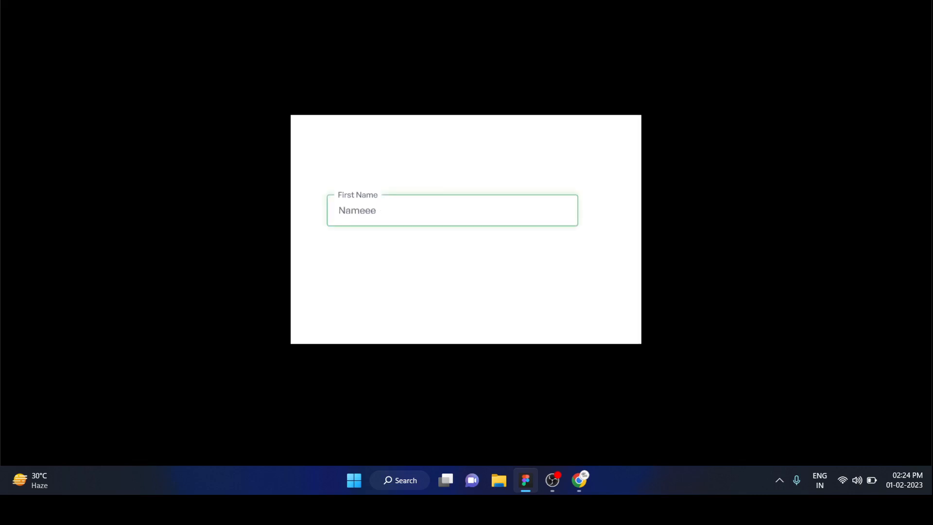
{"action": "key", "text": "ctrl+Tab"}
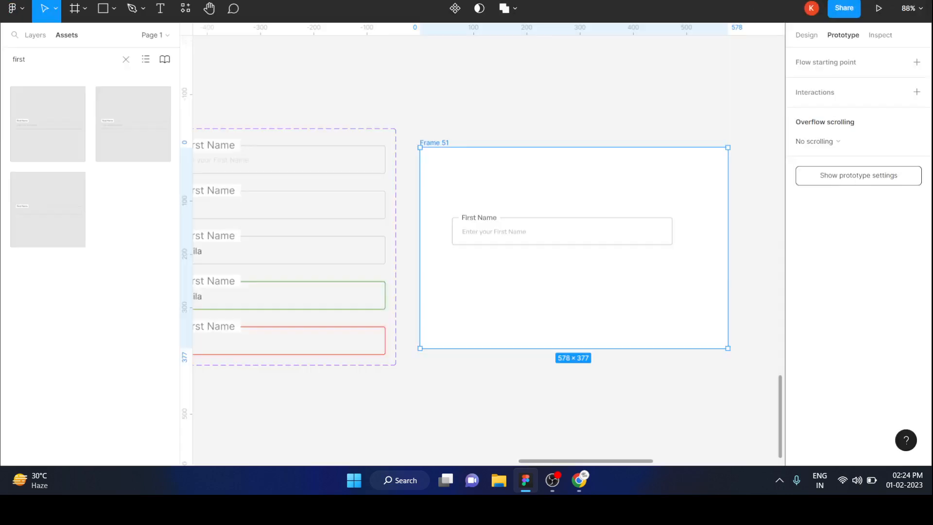
Step: Search the component assets again for "First" to find the new First component
{"action": "key", "text": "Escape"}
{"action": "scroll", "coordinate": [488, 248], "scroll_direction": "left", "scroll_amount": 8}
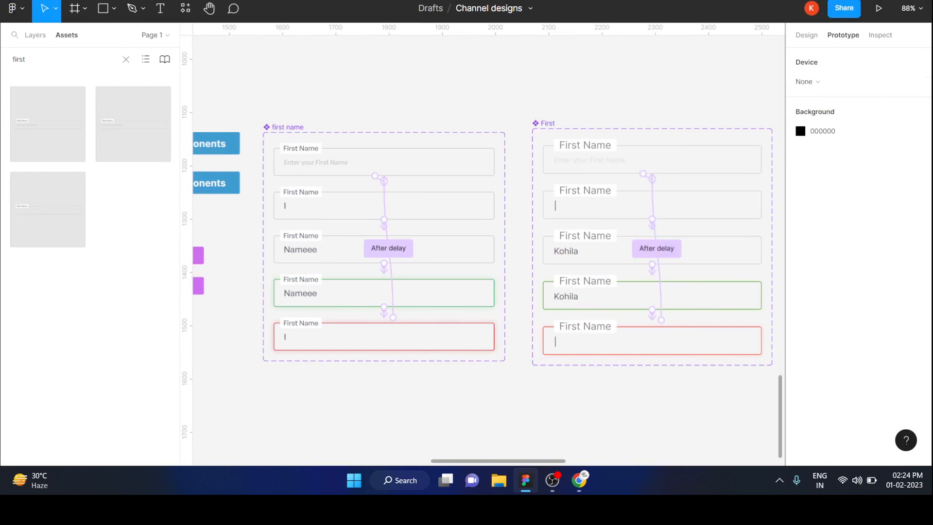
{"action": "scroll", "coordinate": [489, 247], "scroll_direction": "right", "scroll_amount": 1}
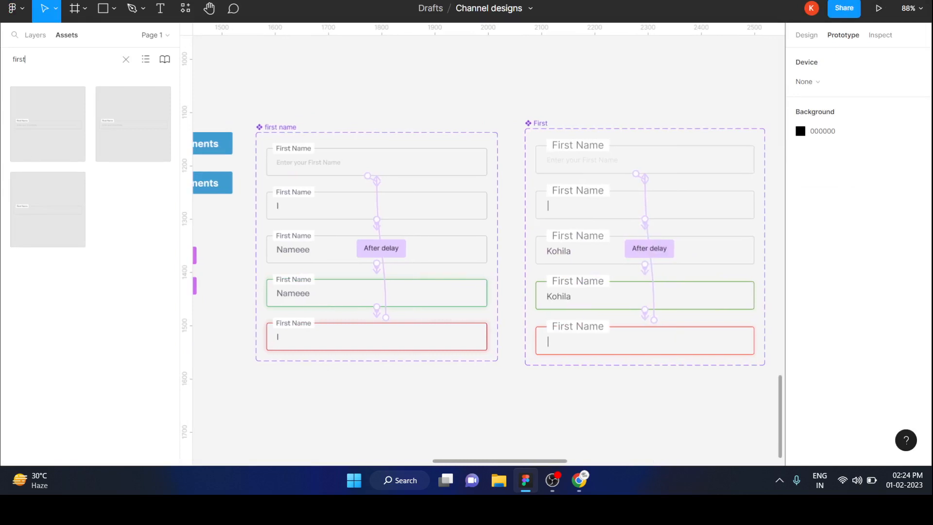
{"action": "key", "text": "ctrl+a"}
{"action": "left_click", "coordinate": [567, 77]}
{"action": "scroll", "coordinate": [567, 77], "scroll_direction": "right", "scroll_amount": 1}
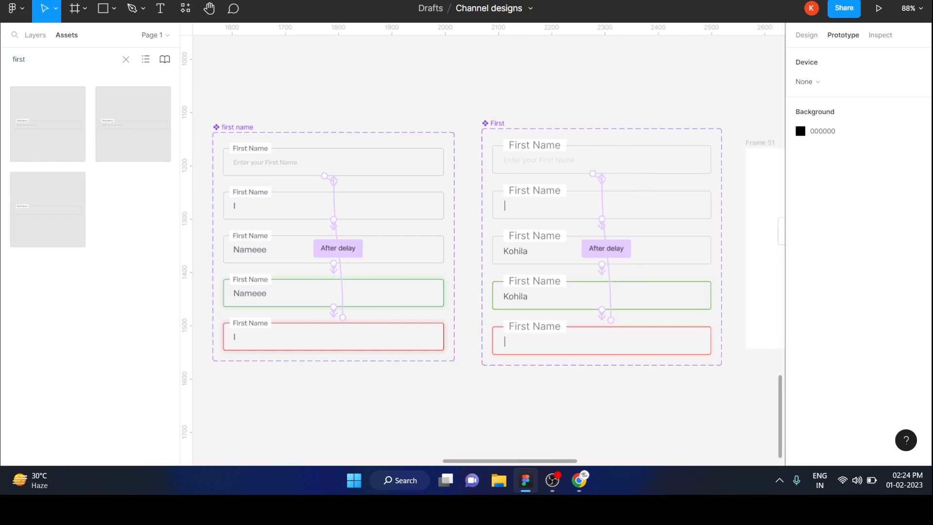
{"action": "scroll", "coordinate": [567, 78], "scroll_direction": "down", "scroll_amount": 3}
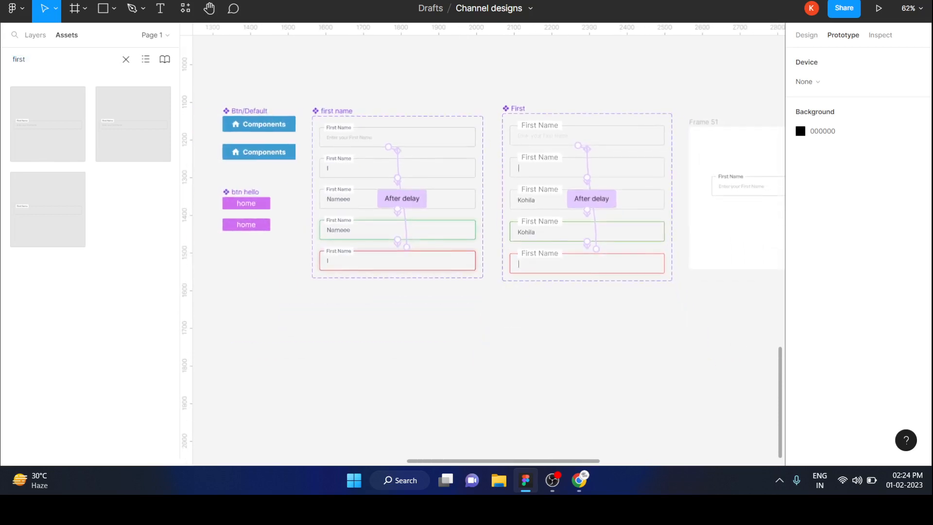
{"action": "key", "text": "BackSpace"}
{"action": "type", "text": "Firs"}
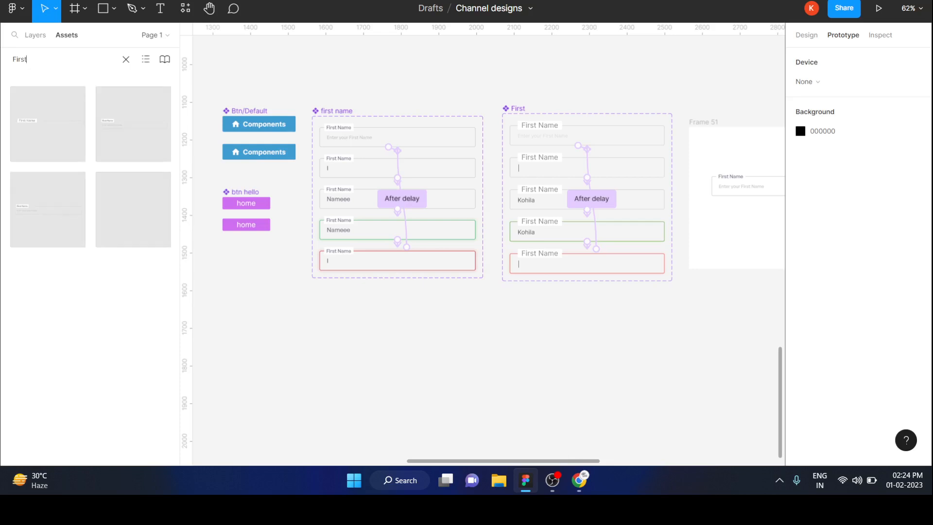
Step: Place a First component instance in Frame 51 at about X 83, Y 134, and delete the older first name instance
{"action": "left_click_drag", "start_coordinate": [47, 124], "coordinate": [747, 209]}
{"action": "scroll", "coordinate": [747, 210], "scroll_direction": "right", "scroll_amount": 3}
{"action": "scroll", "coordinate": [747, 210], "scroll_direction": "right", "scroll_amount": 1}
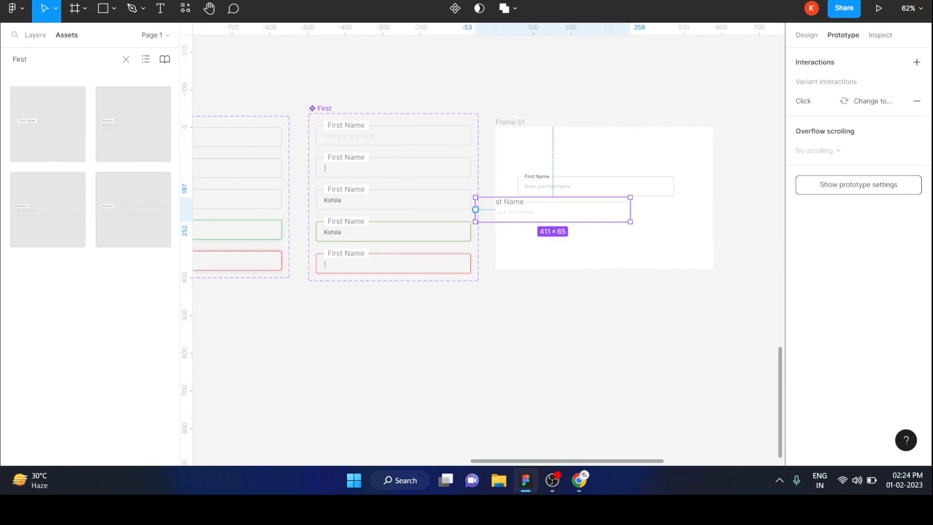
{"action": "left_click_drag", "start_coordinate": [503, 211], "coordinate": [603, 190]}
{"action": "left_click", "coordinate": [596, 184]}
{"action": "key", "text": "Delete"}
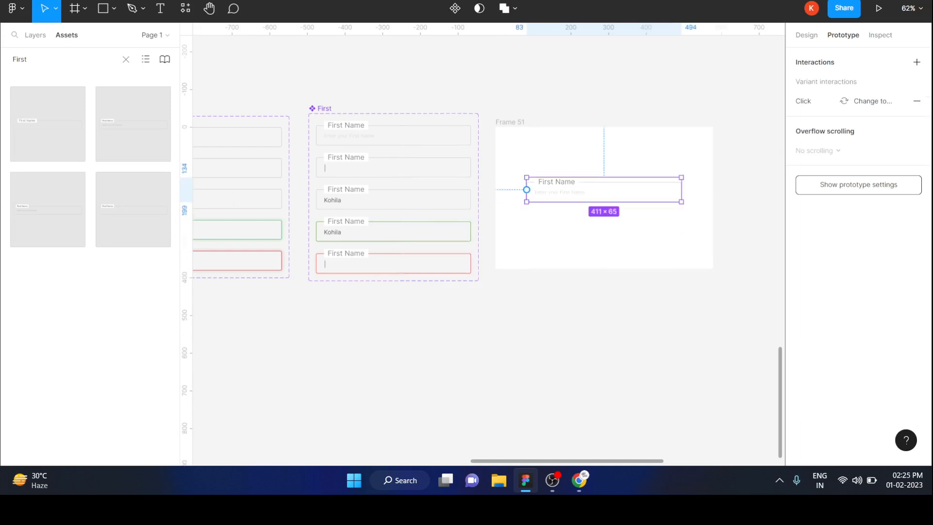
Step: Run the Frame 51 prototype to test the First component's interactions, and return to the canvas
{"action": "left_click", "coordinate": [509, 122]}
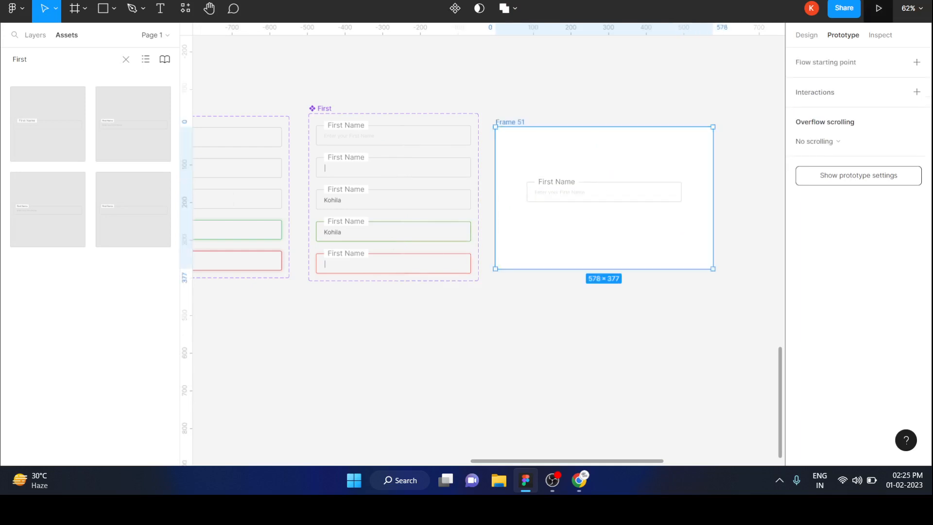
{"action": "left_click", "coordinate": [878, 8]}
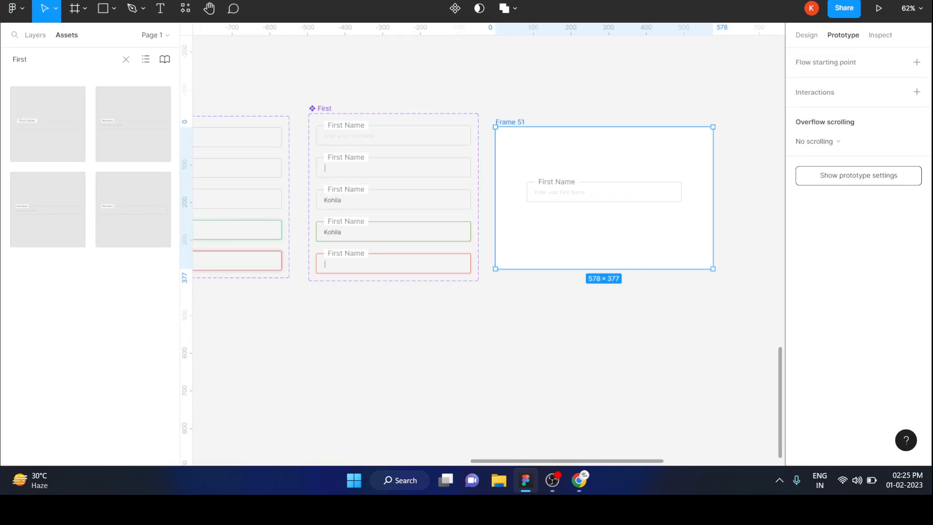
{"action": "key", "text": "Escape"}
Step: Review the button components, both First Name variant sets with their interaction links, and Frame 51 on the canvas
{"action": "scroll", "coordinate": [489, 245], "scroll_direction": "left", "scroll_amount": 2}
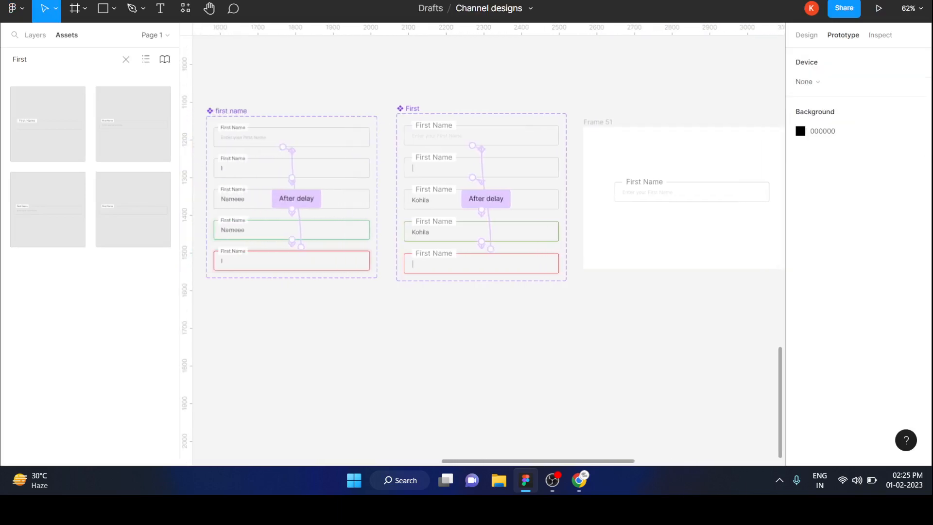
{"action": "scroll", "coordinate": [489, 245], "scroll_direction": "left", "scroll_amount": 3}
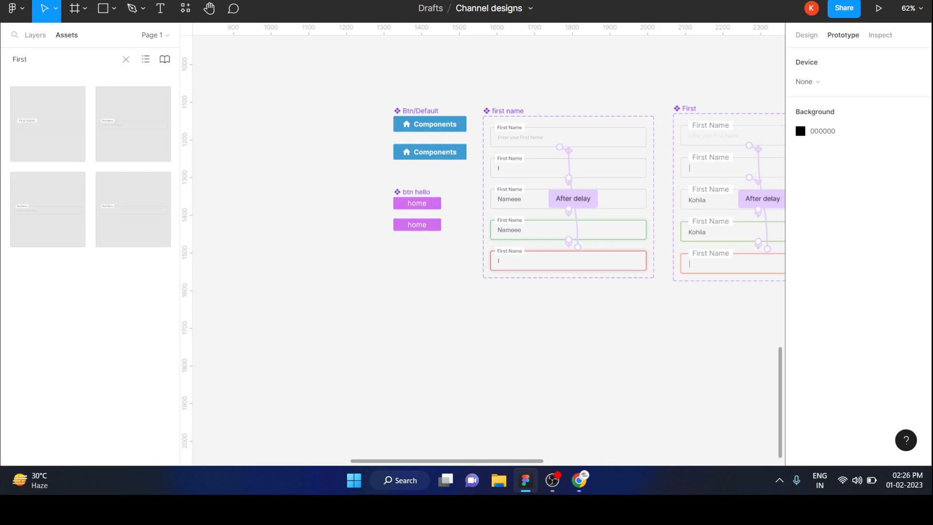
{"action": "scroll", "coordinate": [313, 271], "scroll_direction": "down", "scroll_amount": 3}
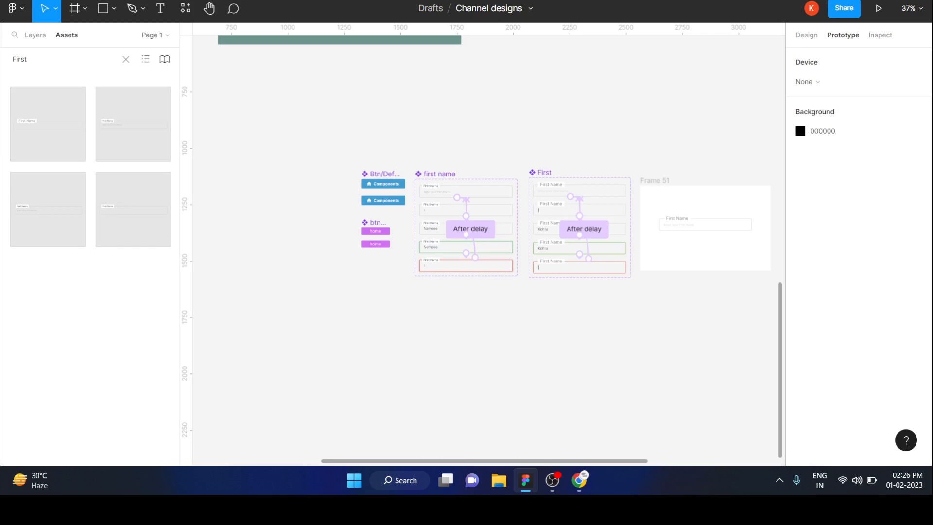
{"action": "scroll", "coordinate": [311, 273], "scroll_direction": "up", "scroll_amount": 4}
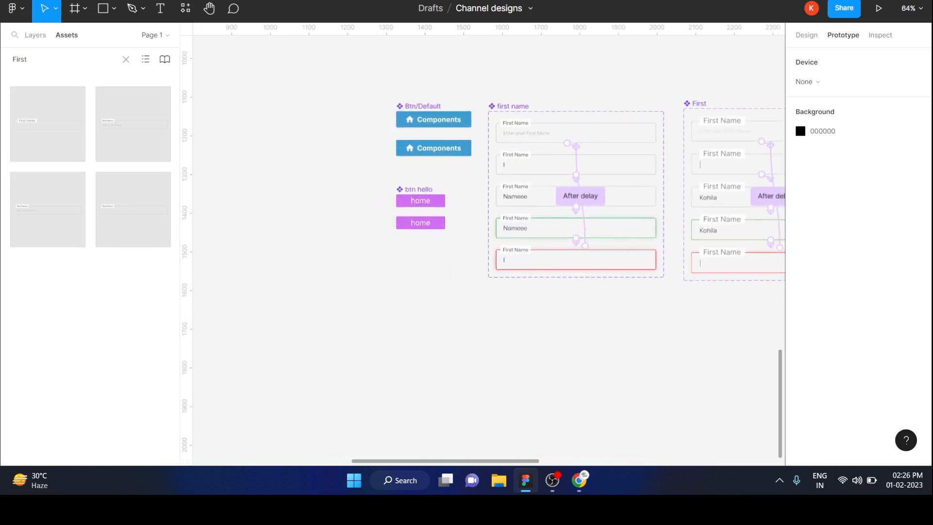
{"action": "scroll", "coordinate": [311, 273], "scroll_direction": "right", "scroll_amount": 1}
{"action": "scroll", "coordinate": [316, 270], "scroll_direction": "up", "scroll_amount": 1}
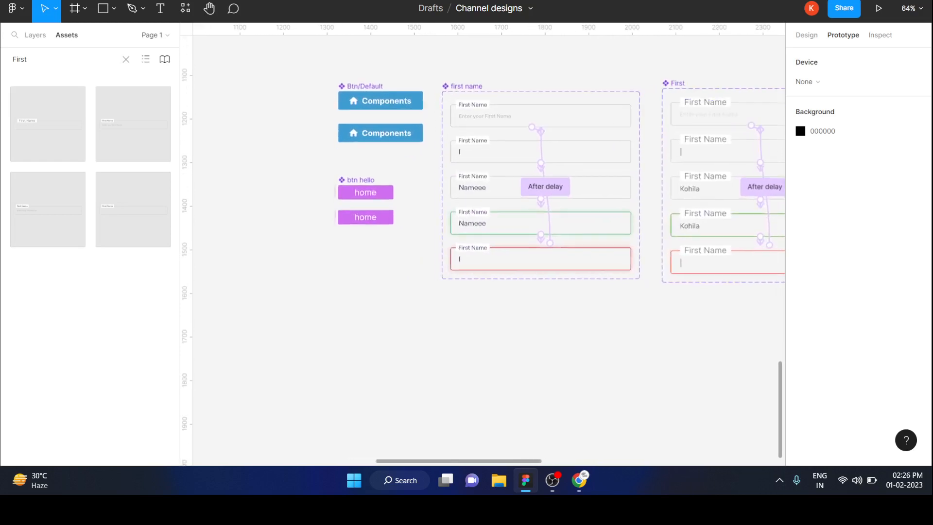
{"action": "scroll", "coordinate": [316, 270], "scroll_direction": "down", "scroll_amount": 1}
{"action": "scroll", "coordinate": [316, 269], "scroll_direction": "right", "scroll_amount": 3}
{"action": "scroll", "coordinate": [486, 243], "scroll_direction": "right", "scroll_amount": 2}
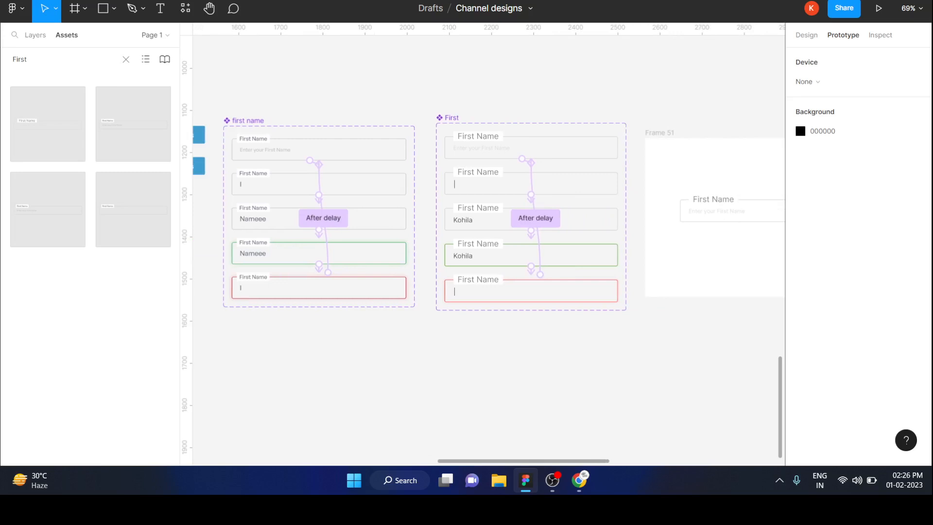
{"action": "scroll", "coordinate": [486, 243], "scroll_direction": "down", "scroll_amount": 4}
{"action": "scroll", "coordinate": [486, 243], "scroll_direction": "left", "scroll_amount": 3}
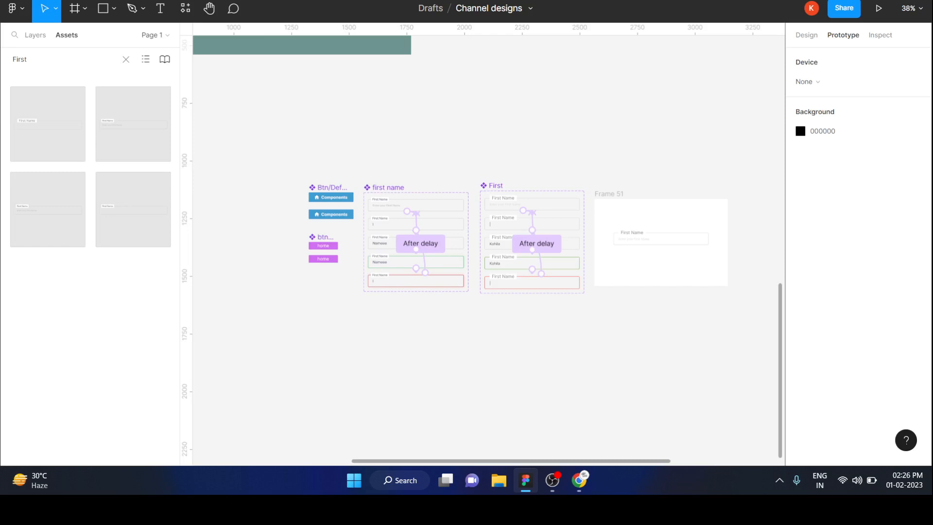
{"action": "scroll", "coordinate": [468, 188], "scroll_direction": "up", "scroll_amount": 3}
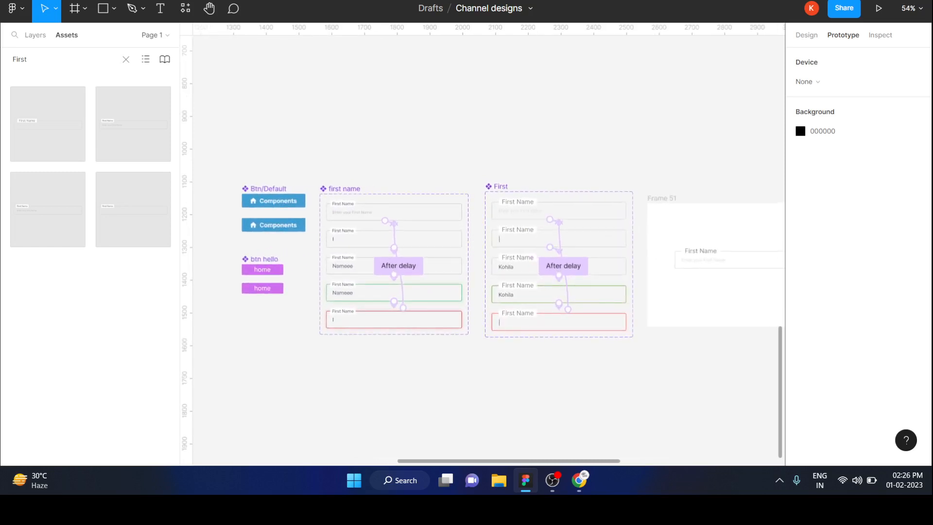
{"action": "scroll", "coordinate": [482, 237], "scroll_direction": "down", "scroll_amount": 2}
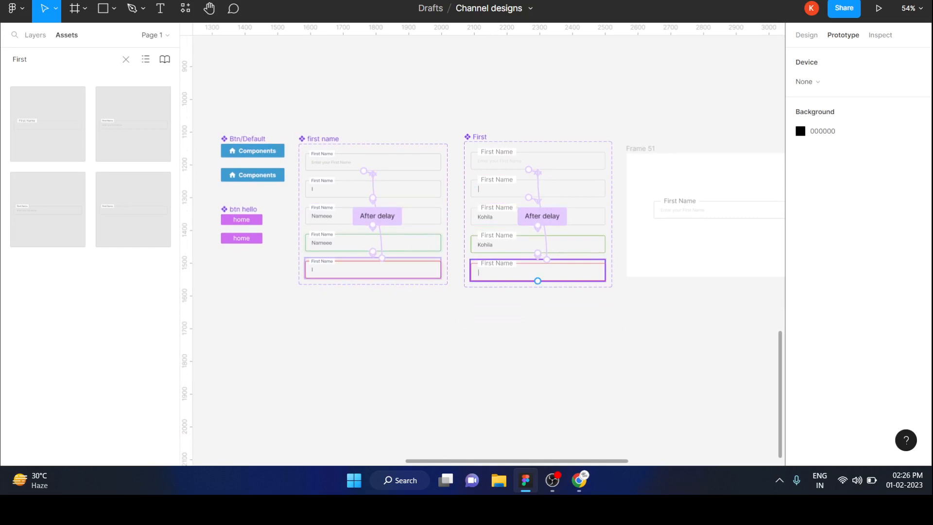
{"action": "left_click", "coordinate": [552, 480]}
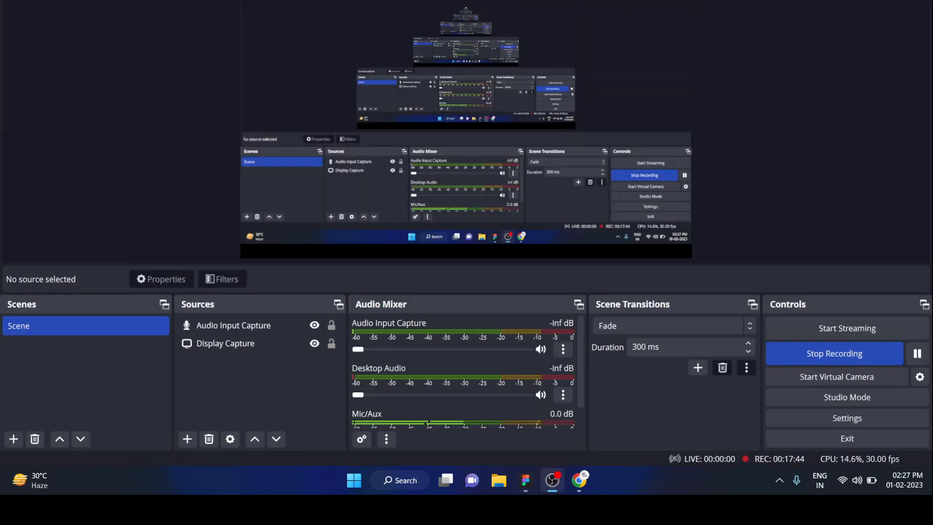